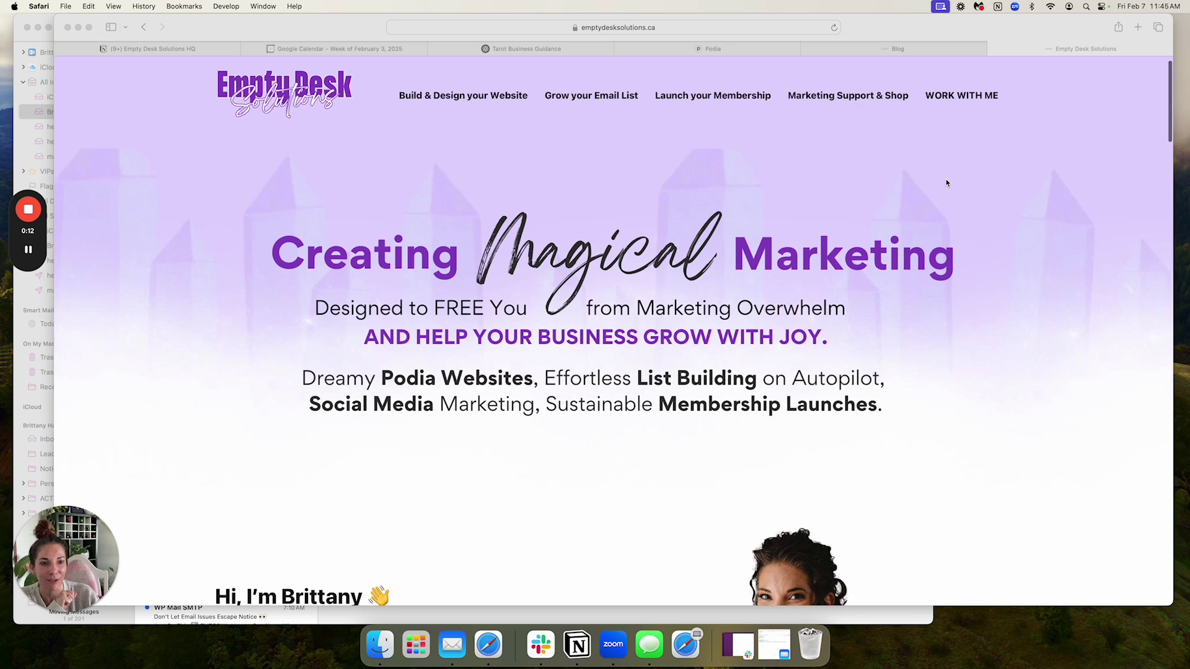
- Look through the Empty Desk Solutions homepage from its header to the footer links, including the Blog link
{"action": "scroll", "coordinate": [947, 183], "scroll_direction": "down", "scroll_amount": 5}
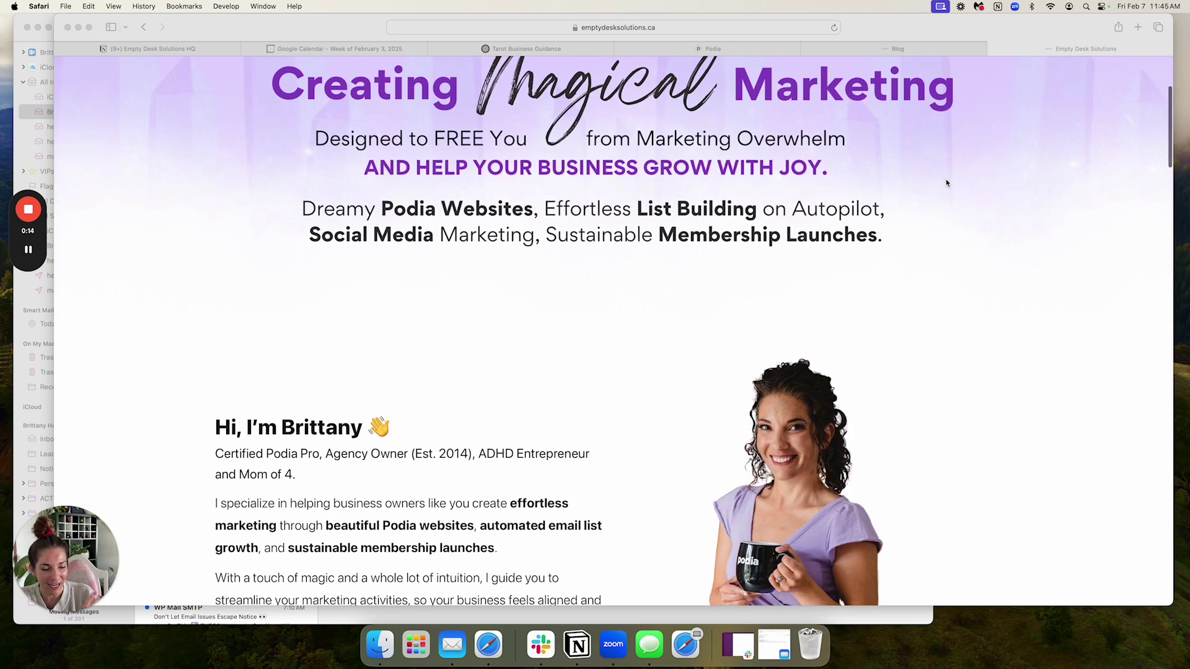
{"action": "scroll", "coordinate": [946, 183], "scroll_direction": "down", "scroll_amount": 5}
{"action": "scroll", "coordinate": [947, 182], "scroll_direction": "up", "scroll_amount": 6}
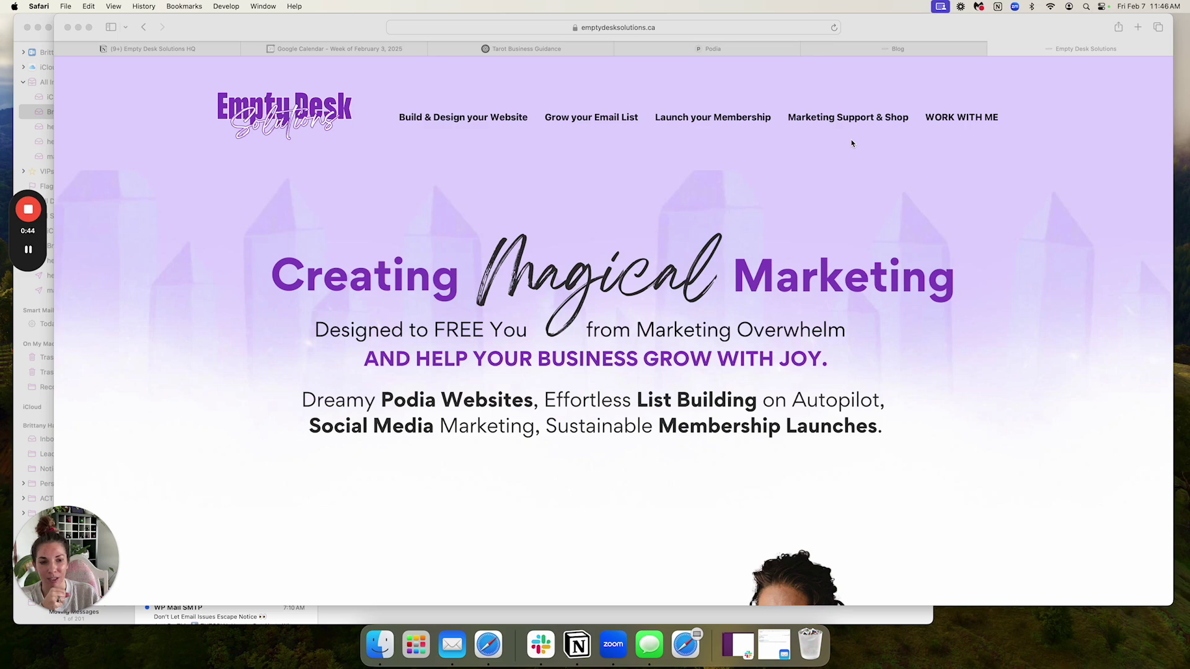
{"action": "scroll", "coordinate": [851, 143], "scroll_direction": "down", "scroll_amount": 20}
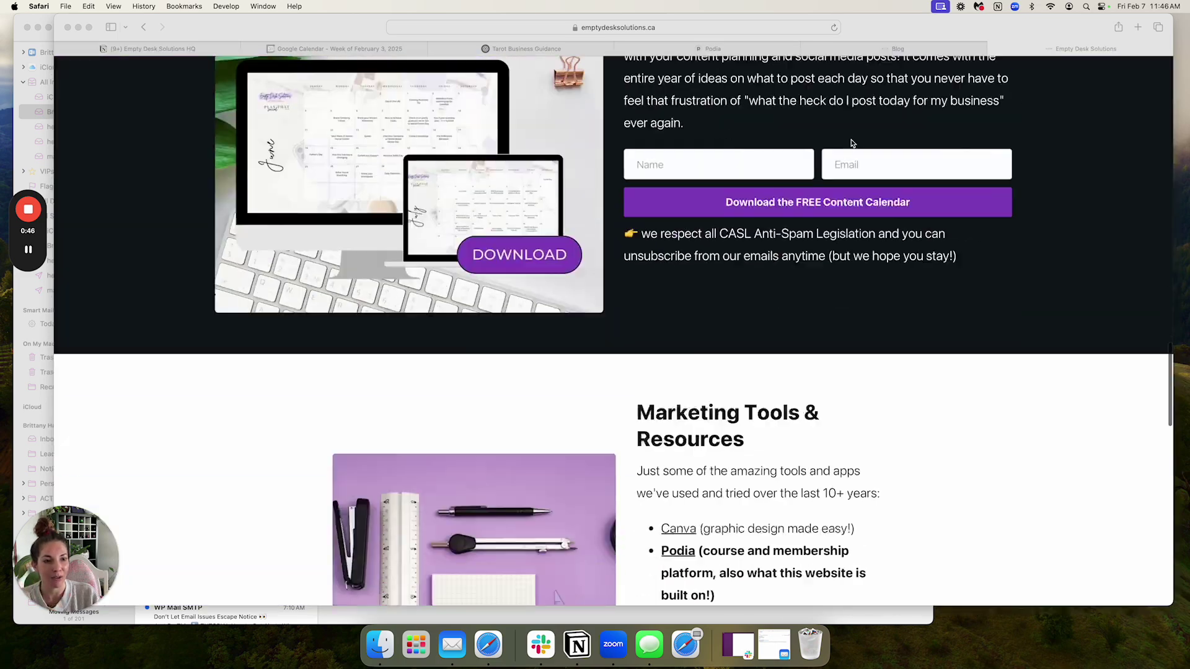
{"action": "scroll", "coordinate": [851, 143], "scroll_direction": "down", "scroll_amount": 10}
{"action": "scroll", "coordinate": [424, 285], "scroll_direction": "up", "scroll_amount": 5}
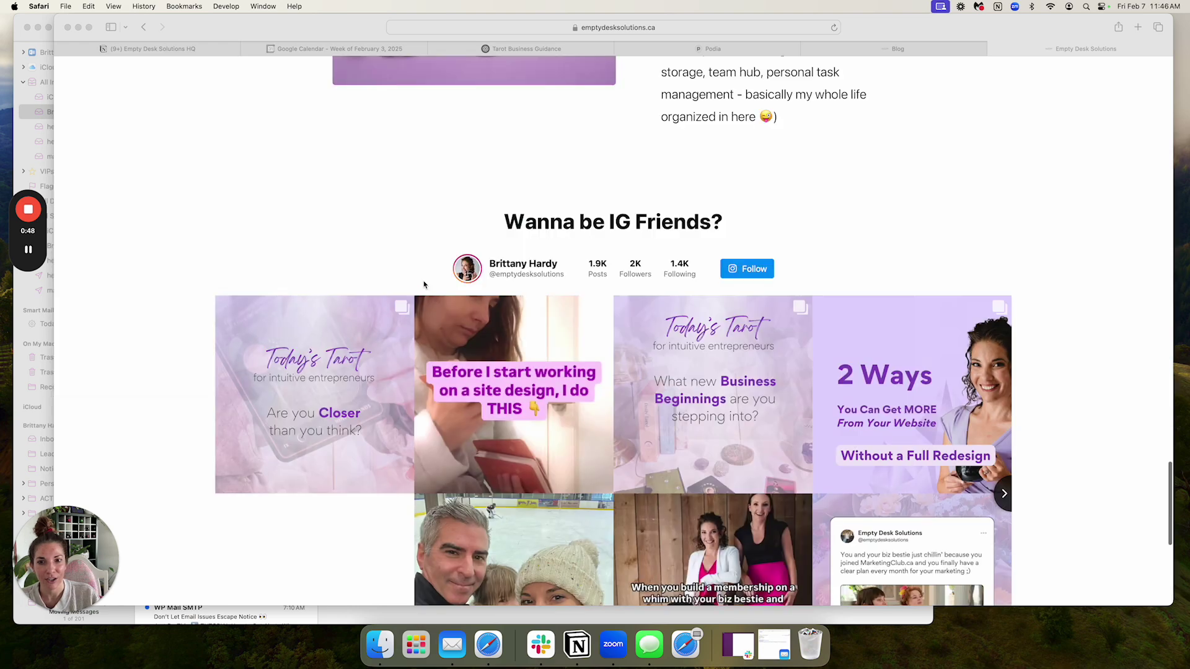
{"action": "scroll", "coordinate": [424, 285], "scroll_direction": "down", "scroll_amount": 6}
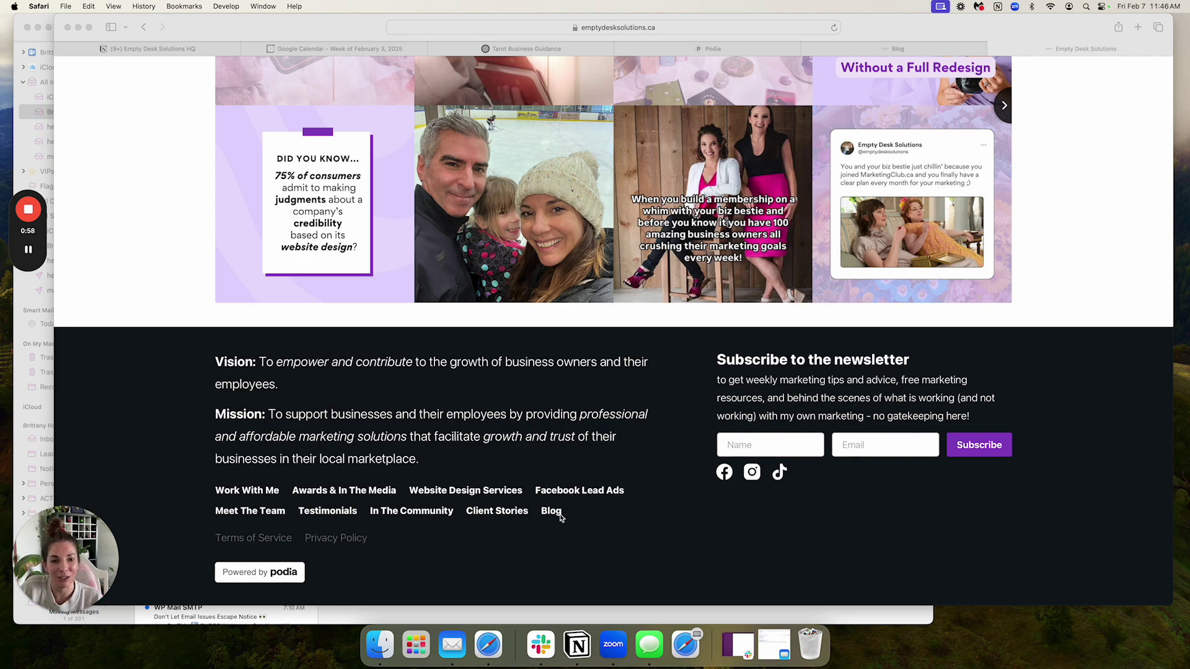
{"action": "scroll", "coordinate": [561, 517], "scroll_direction": "up", "scroll_amount": 20}
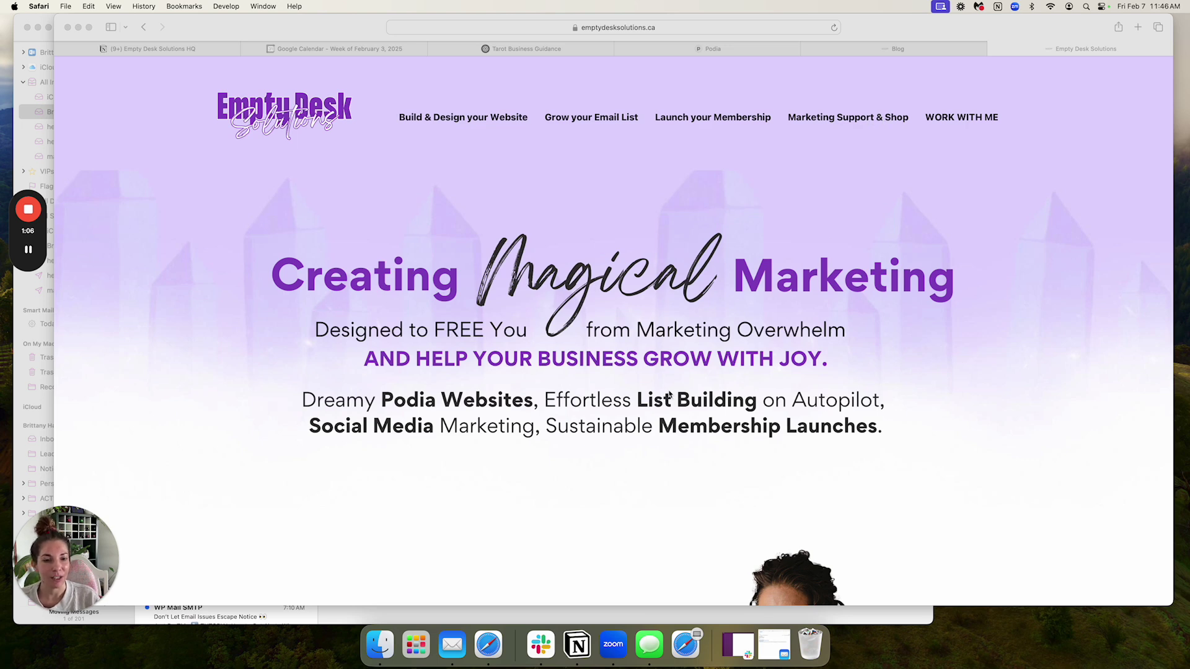
- Close the spare Blog tab and open the Blog page from the homepage footer
{"action": "left_click", "coordinate": [807, 49]}
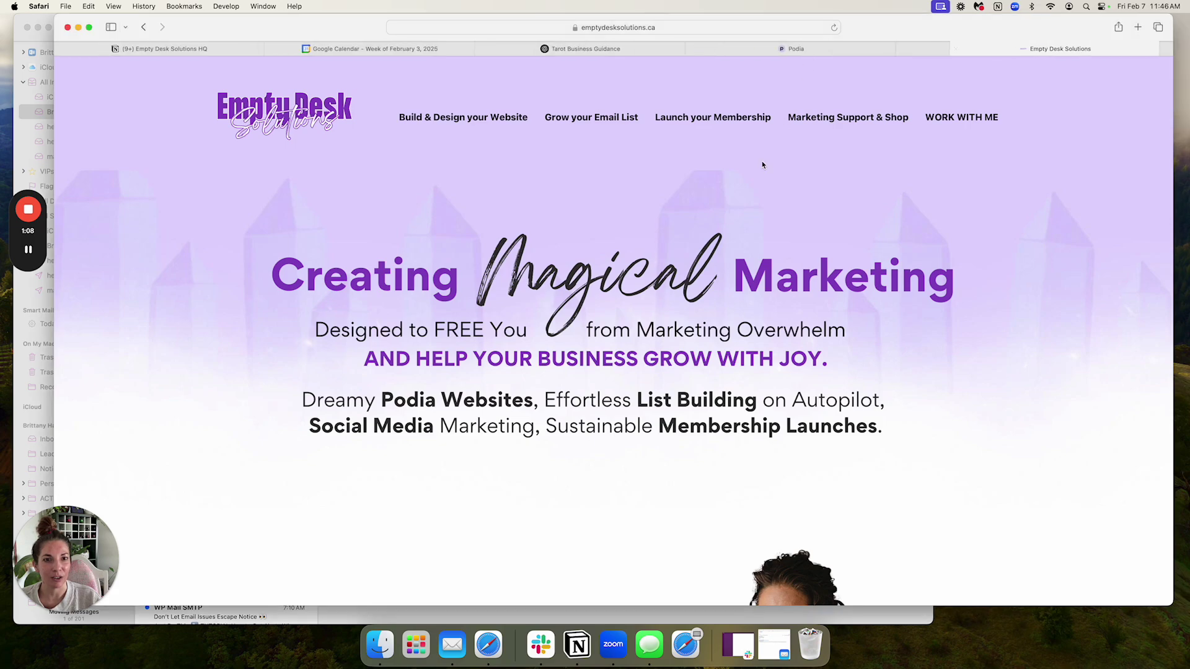
{"action": "scroll", "coordinate": [697, 256], "scroll_direction": "down", "scroll_amount": 10}
{"action": "scroll", "coordinate": [698, 257], "scroll_direction": "down", "scroll_amount": 15}
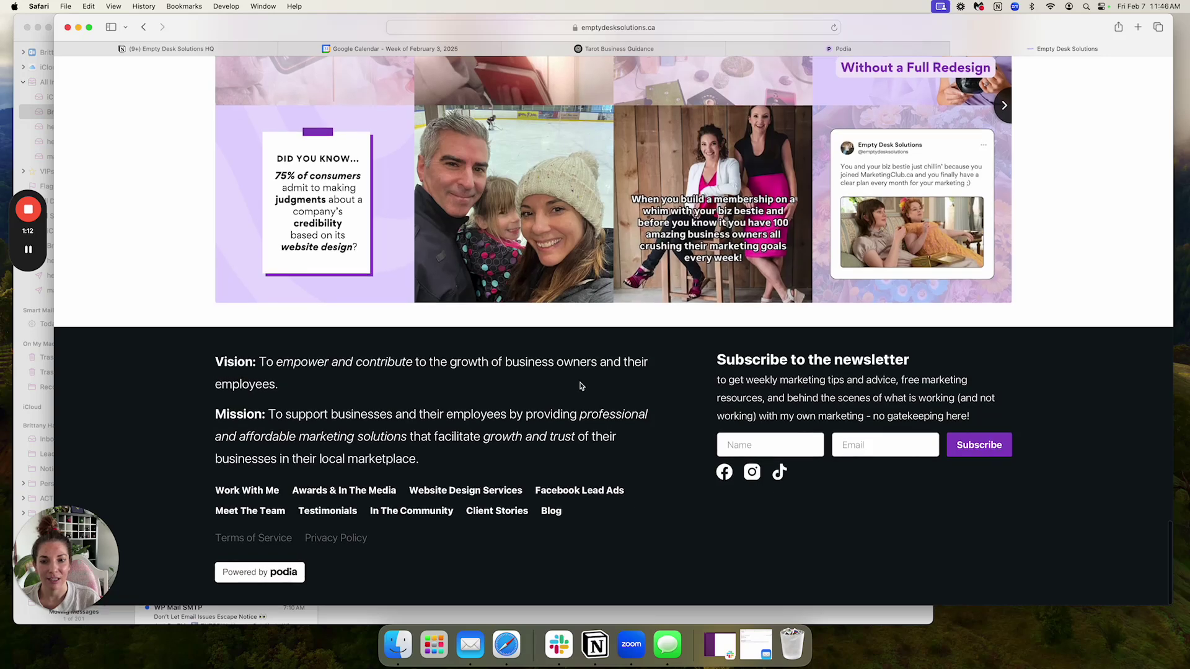
{"action": "left_click", "coordinate": [554, 512]}
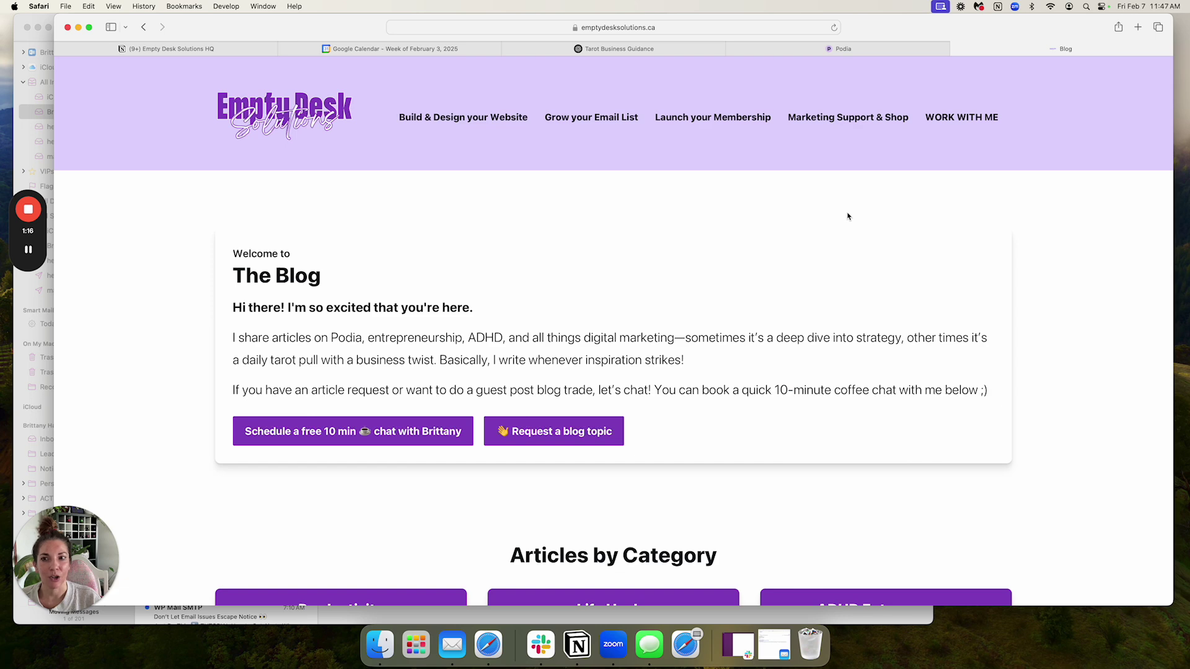
- Examine the Blog page's welcome section, Articles by Category buttons and Newest Blogs grid
{"action": "scroll", "coordinate": [847, 217], "scroll_direction": "down", "scroll_amount": 10}
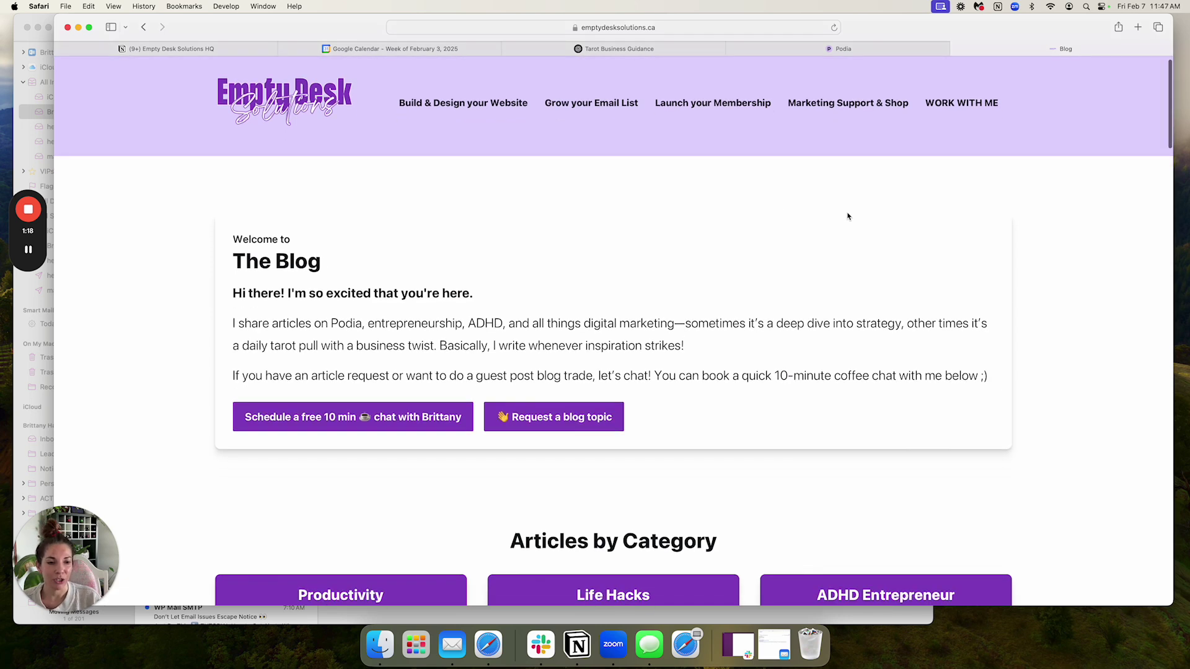
{"action": "scroll", "coordinate": [848, 217], "scroll_direction": "down", "scroll_amount": 3}
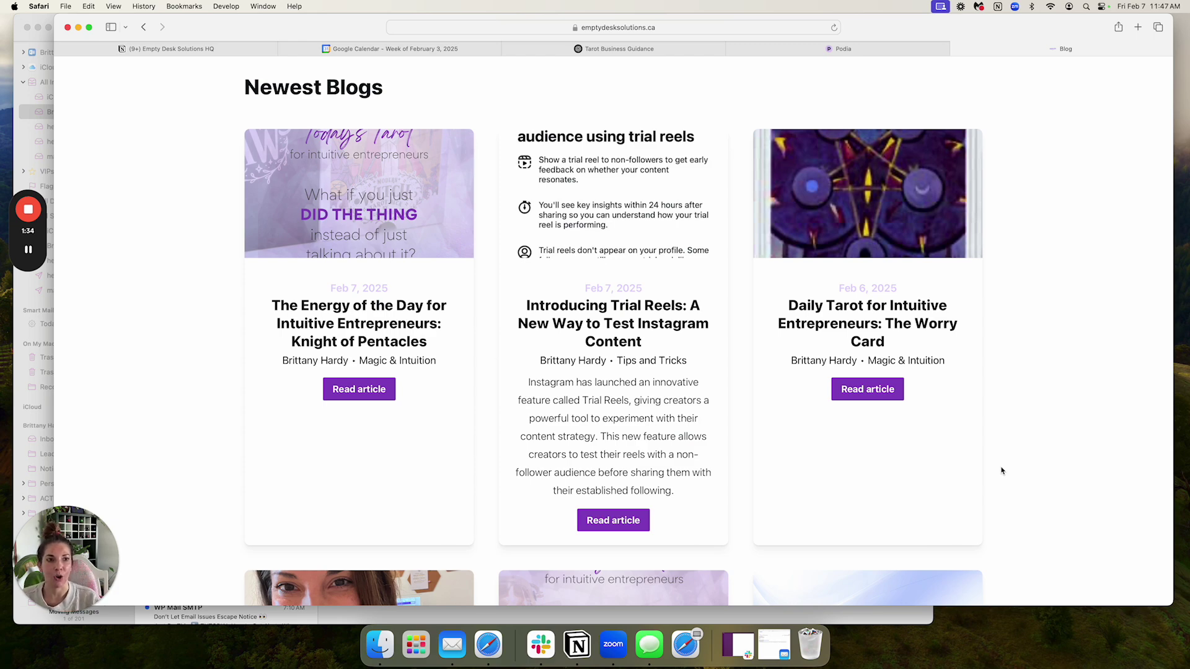
{"action": "scroll", "coordinate": [1002, 472], "scroll_direction": "up", "scroll_amount": 10}
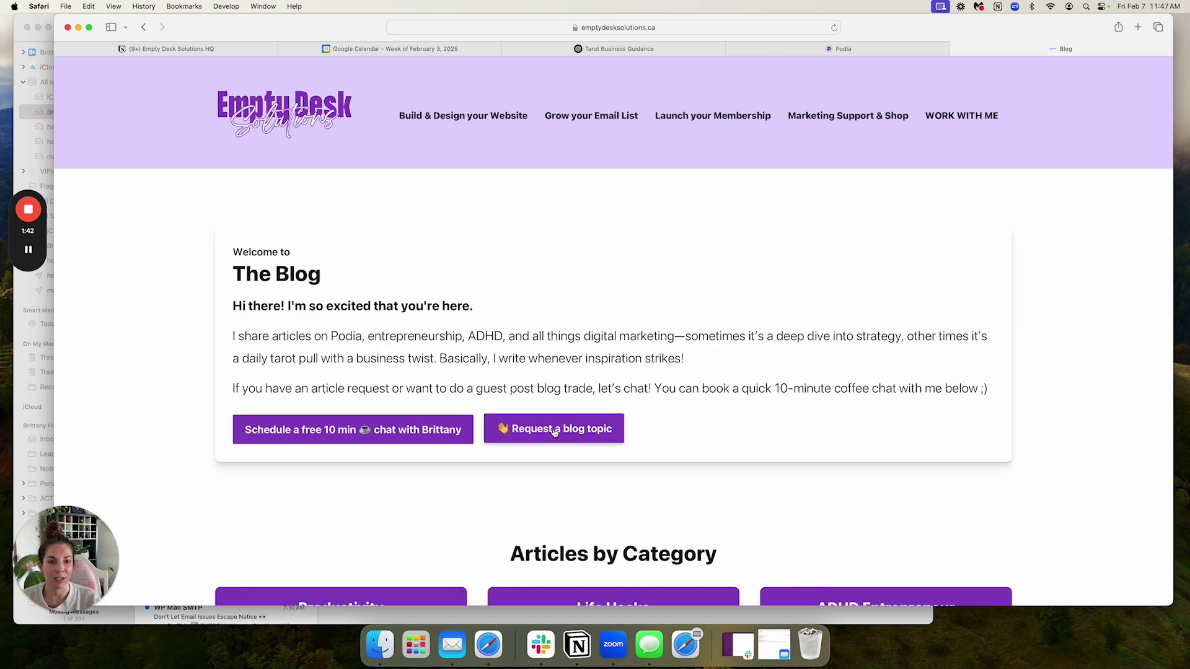
{"action": "scroll", "coordinate": [702, 428], "scroll_direction": "down", "scroll_amount": 2}
{"action": "scroll", "coordinate": [703, 428], "scroll_direction": "down", "scroll_amount": 5}
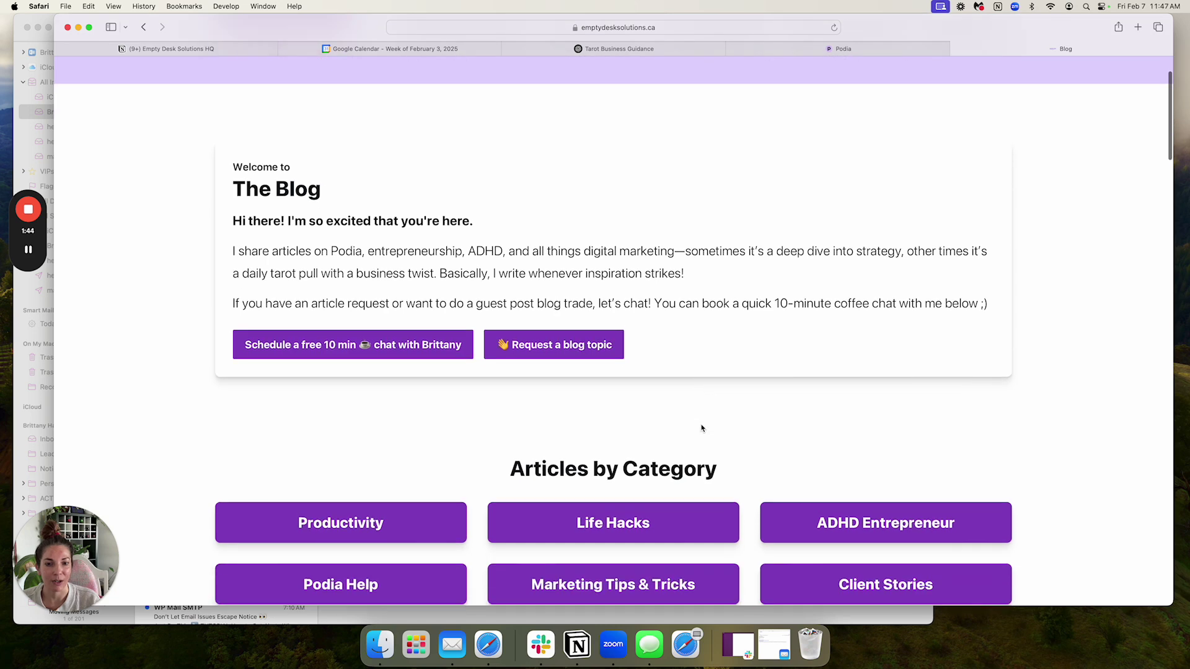
{"action": "scroll", "coordinate": [703, 425], "scroll_direction": "down", "scroll_amount": 1}
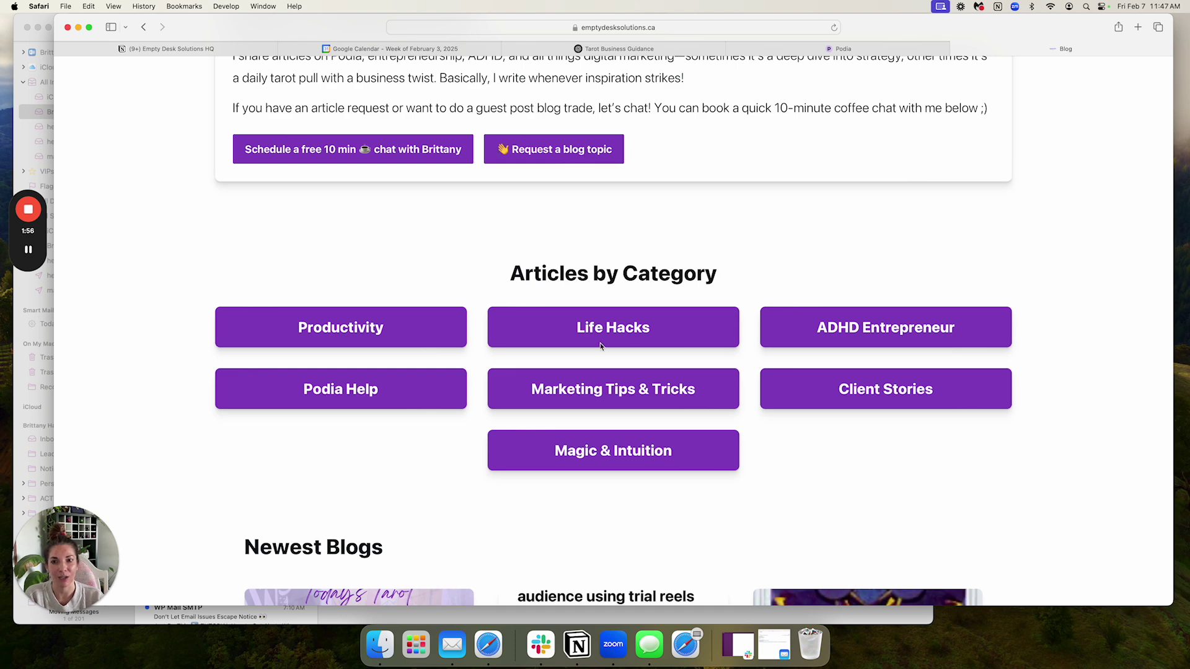
- Open the Magic & Intuition article category and view its posts
{"action": "left_click", "coordinate": [625, 453]}
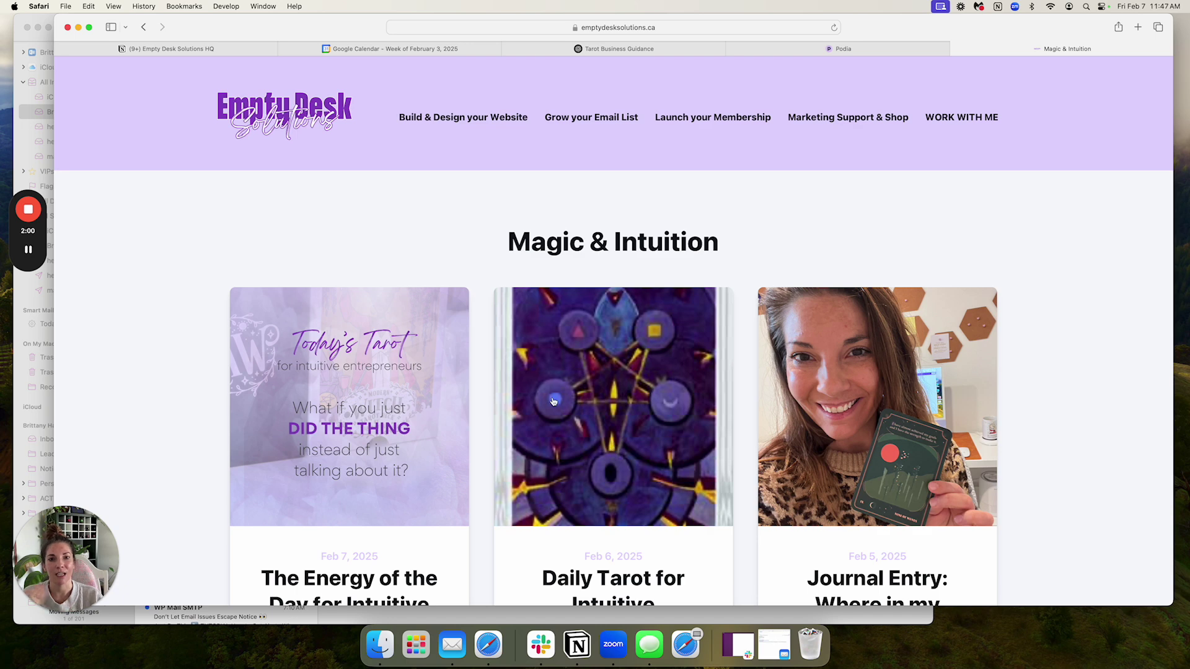
{"action": "scroll", "coordinate": [788, 420], "scroll_direction": "down", "scroll_amount": 5}
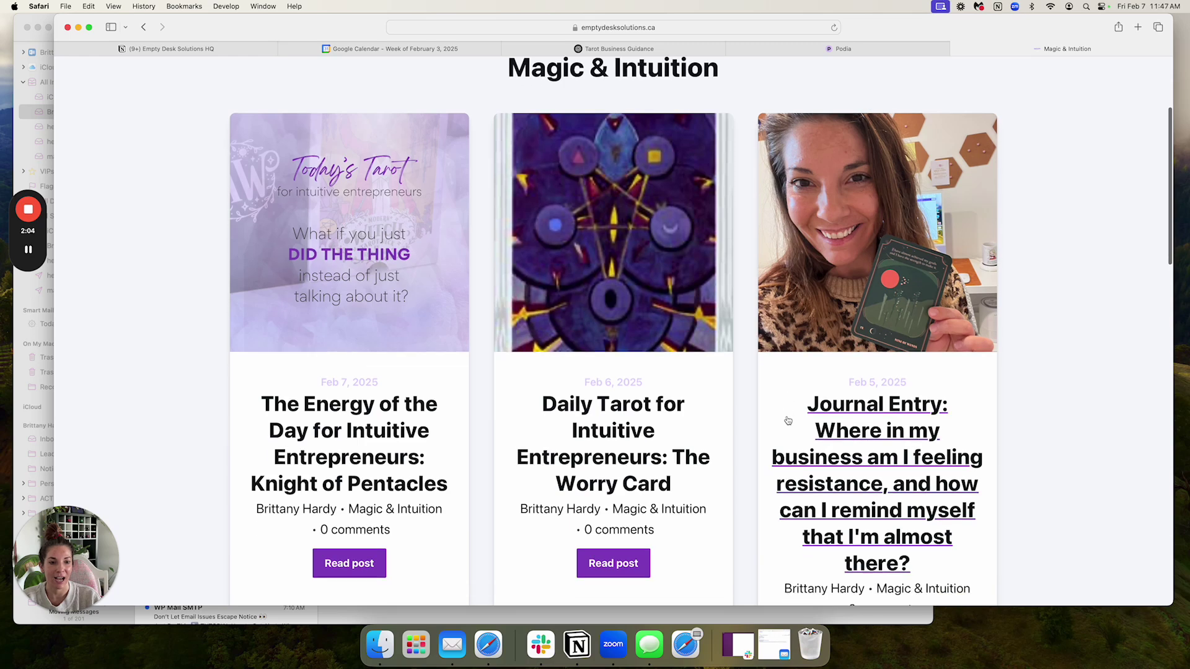
{"action": "scroll", "coordinate": [788, 421], "scroll_direction": "up", "scroll_amount": 5}
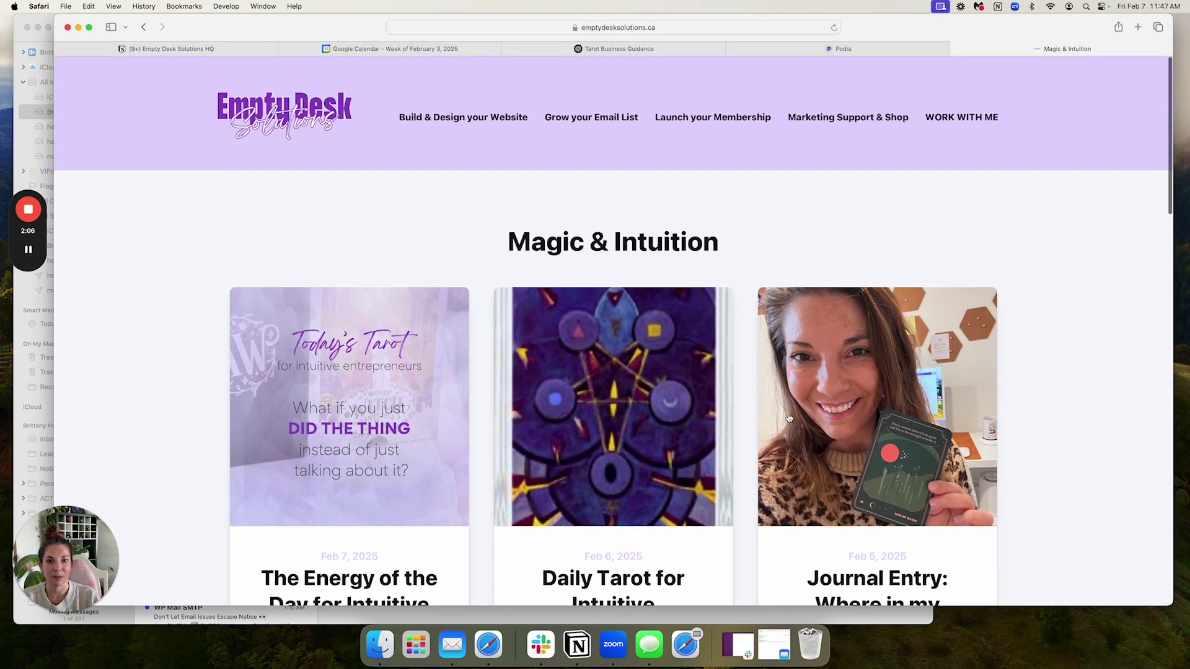
- Return to the main Blog page and review the welcome section and category buttons above Newest Blogs
{"action": "left_click", "coordinate": [145, 28]}
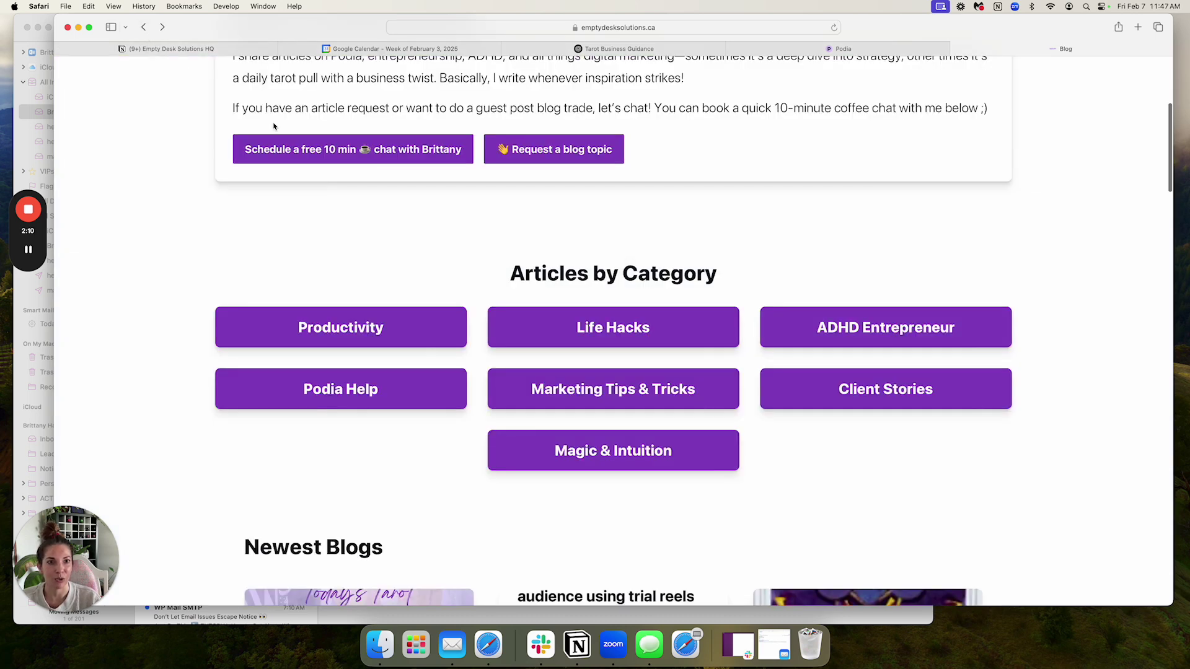
{"action": "scroll", "coordinate": [704, 382], "scroll_direction": "down", "scroll_amount": 5}
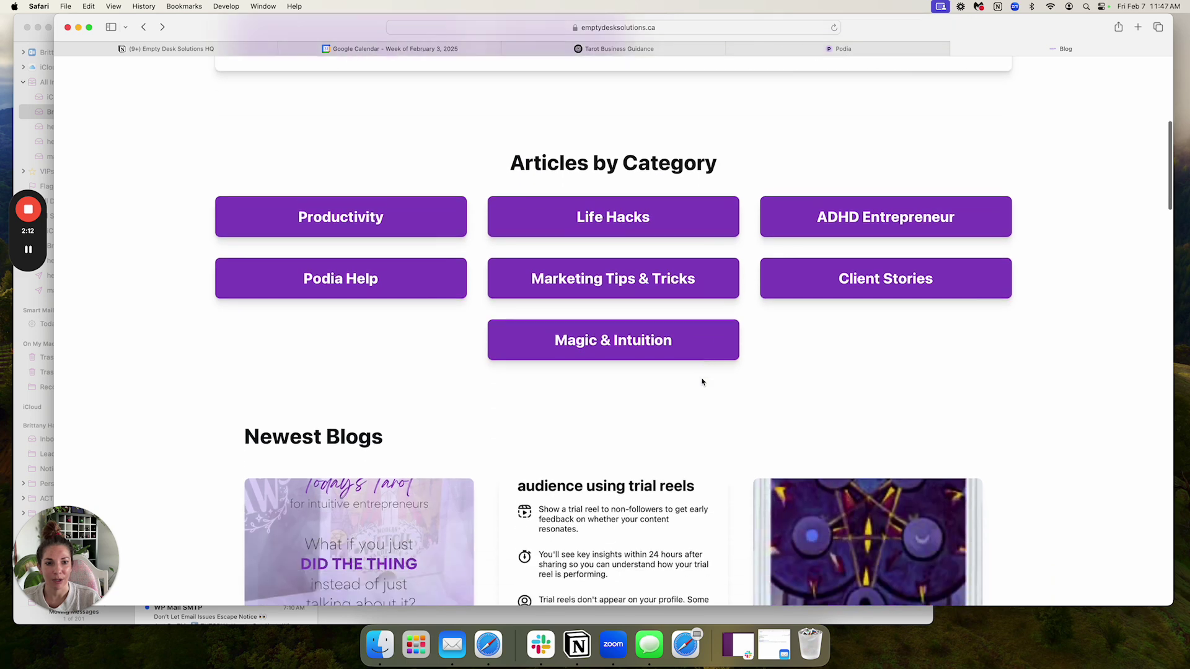
{"action": "scroll", "coordinate": [703, 381], "scroll_direction": "up", "scroll_amount": 3}
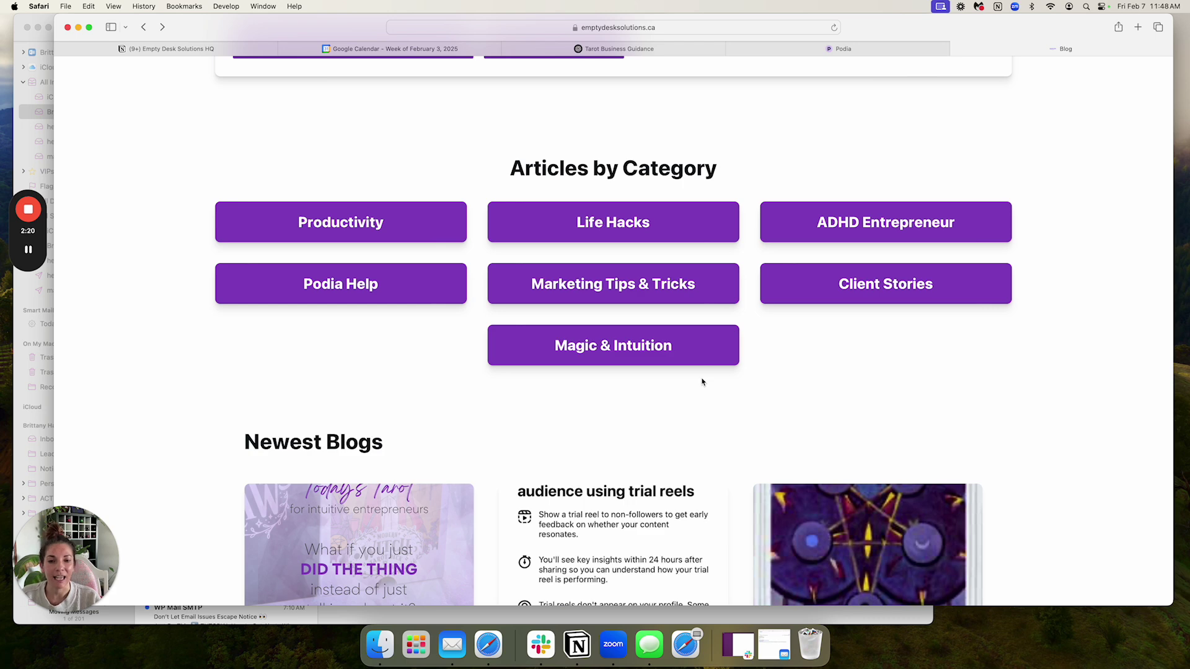
{"action": "scroll", "coordinate": [703, 382], "scroll_direction": "down", "scroll_amount": 5}
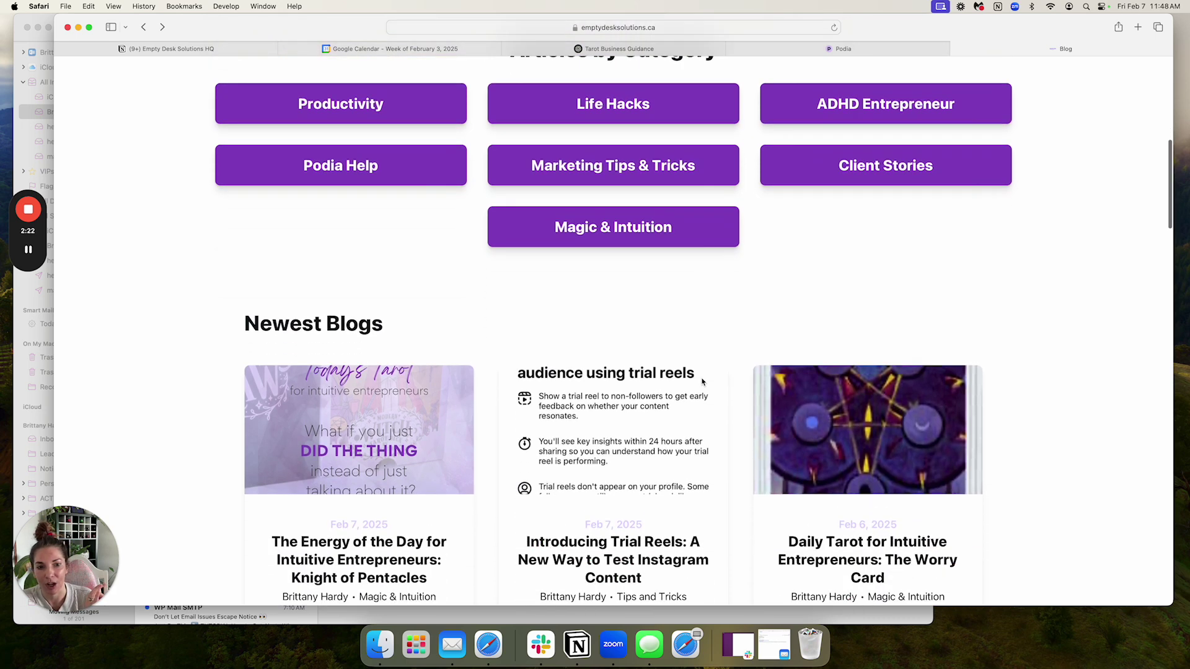
{"action": "scroll", "coordinate": [702, 382], "scroll_direction": "up", "scroll_amount": 10}
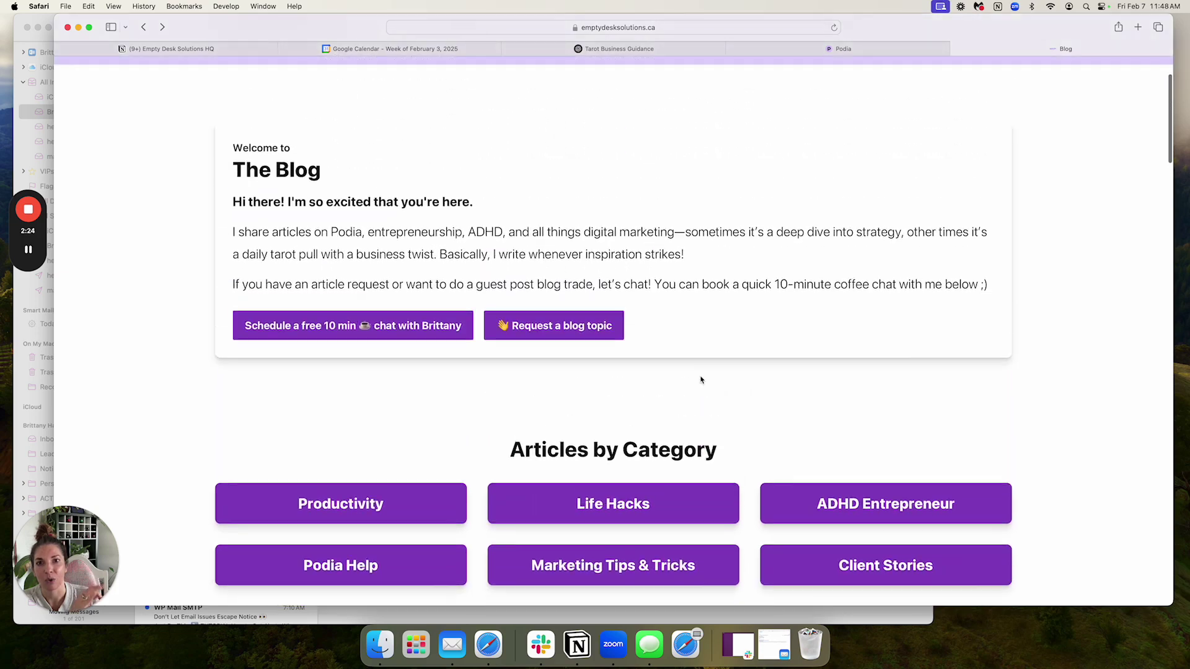
- Review the Newest Blogs listing, its pagination, and the Ways to work with me and My Favourite Tools sections
{"action": "scroll", "coordinate": [480, 278], "scroll_direction": "down", "scroll_amount": 15}
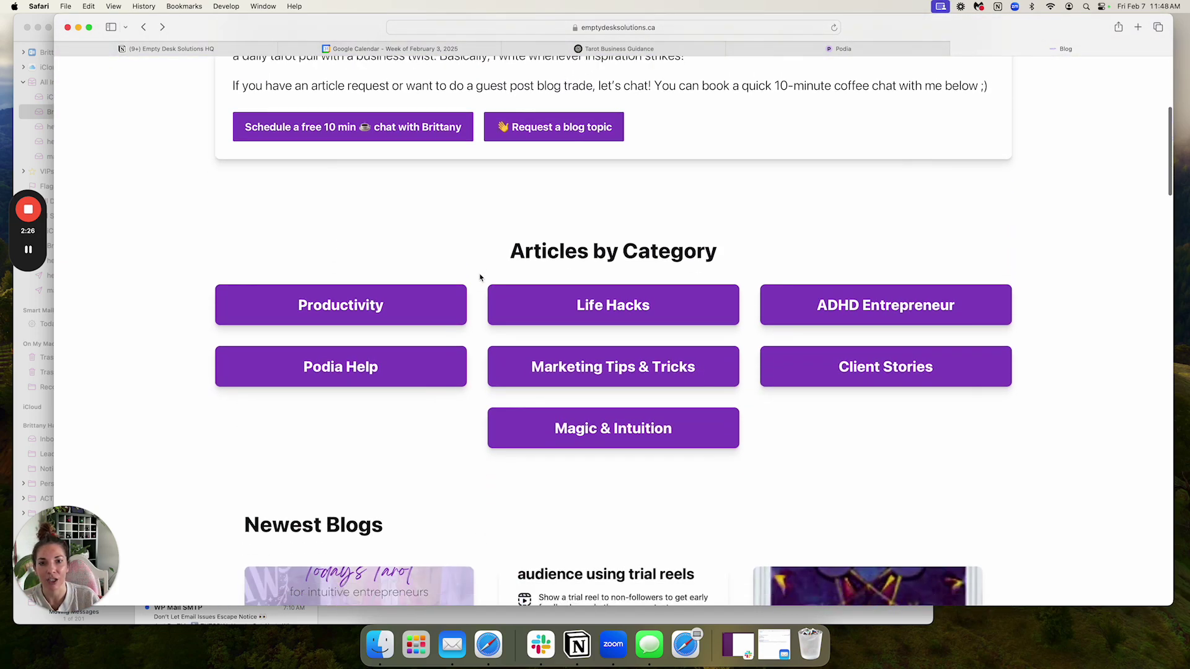
{"action": "scroll", "coordinate": [481, 278], "scroll_direction": "down", "scroll_amount": 15}
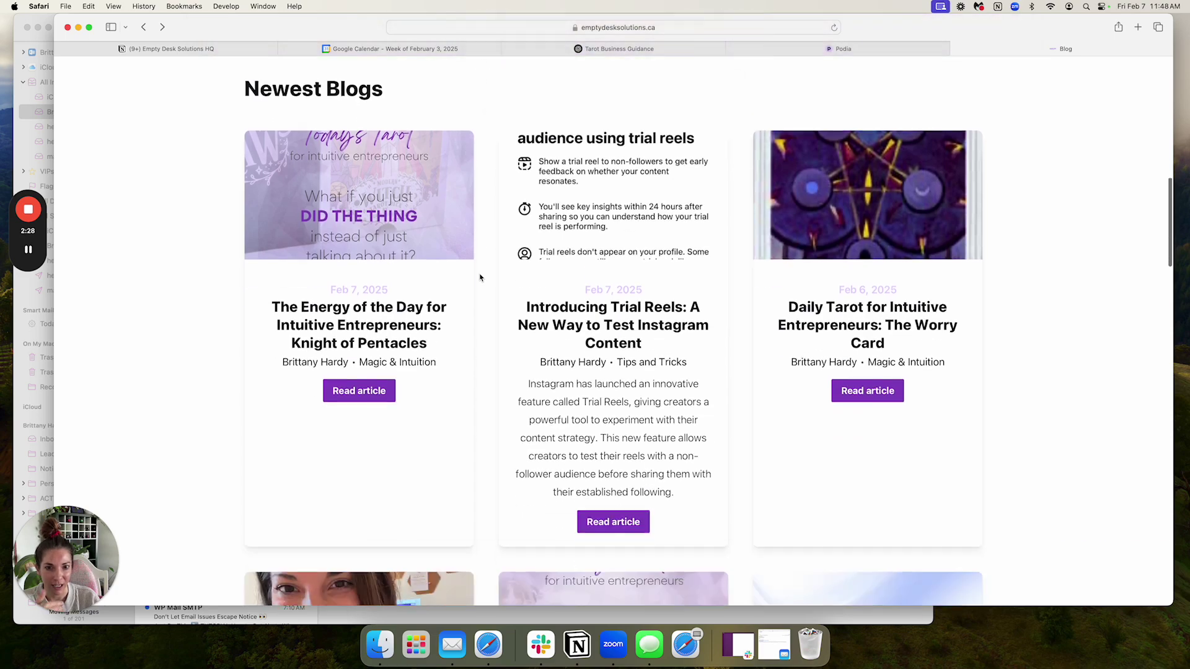
{"action": "scroll", "coordinate": [481, 279], "scroll_direction": "down", "scroll_amount": 20}
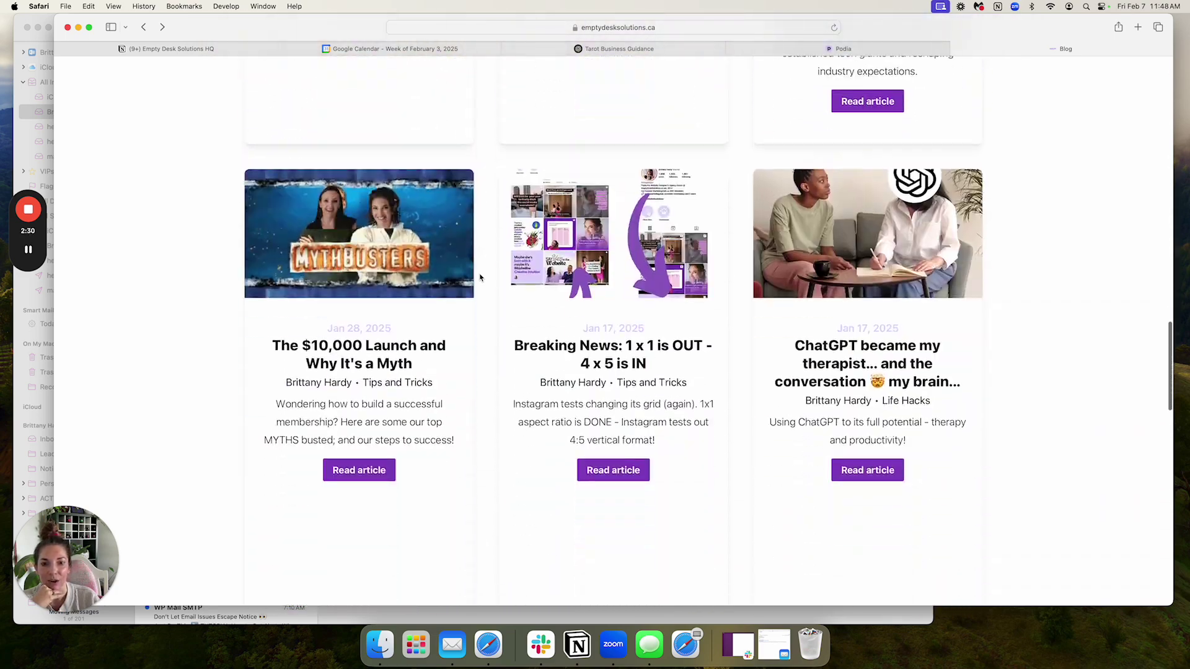
{"action": "scroll", "coordinate": [481, 278], "scroll_direction": "down", "scroll_amount": 14}
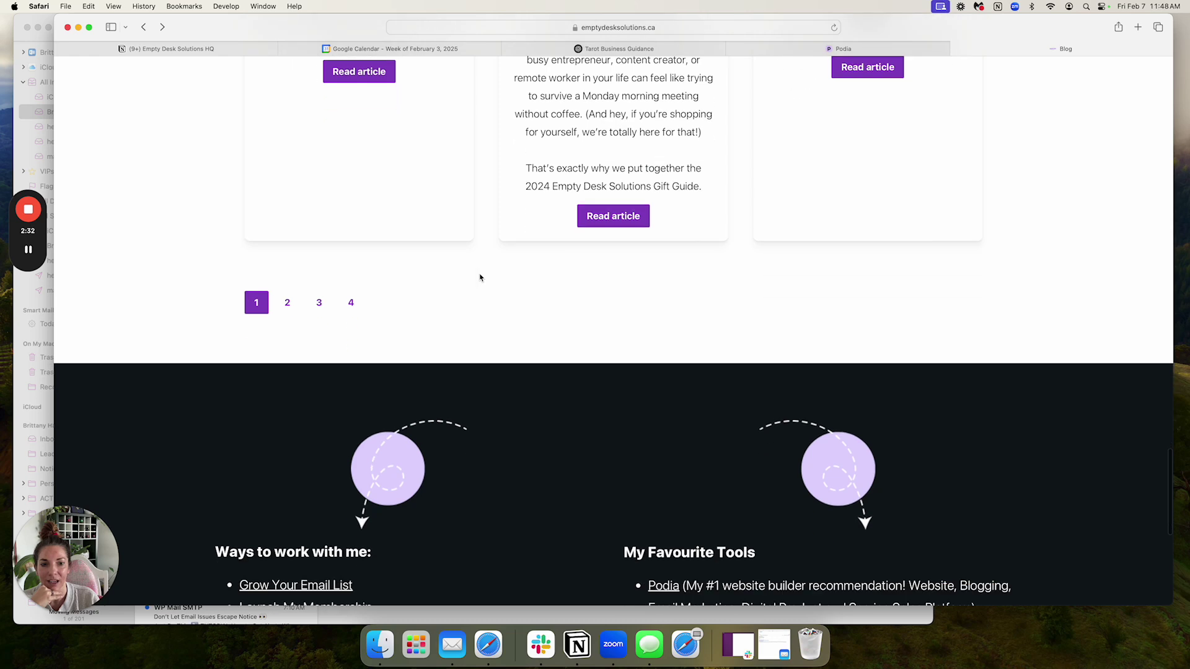
{"action": "scroll", "coordinate": [481, 278], "scroll_direction": "down", "scroll_amount": 3}
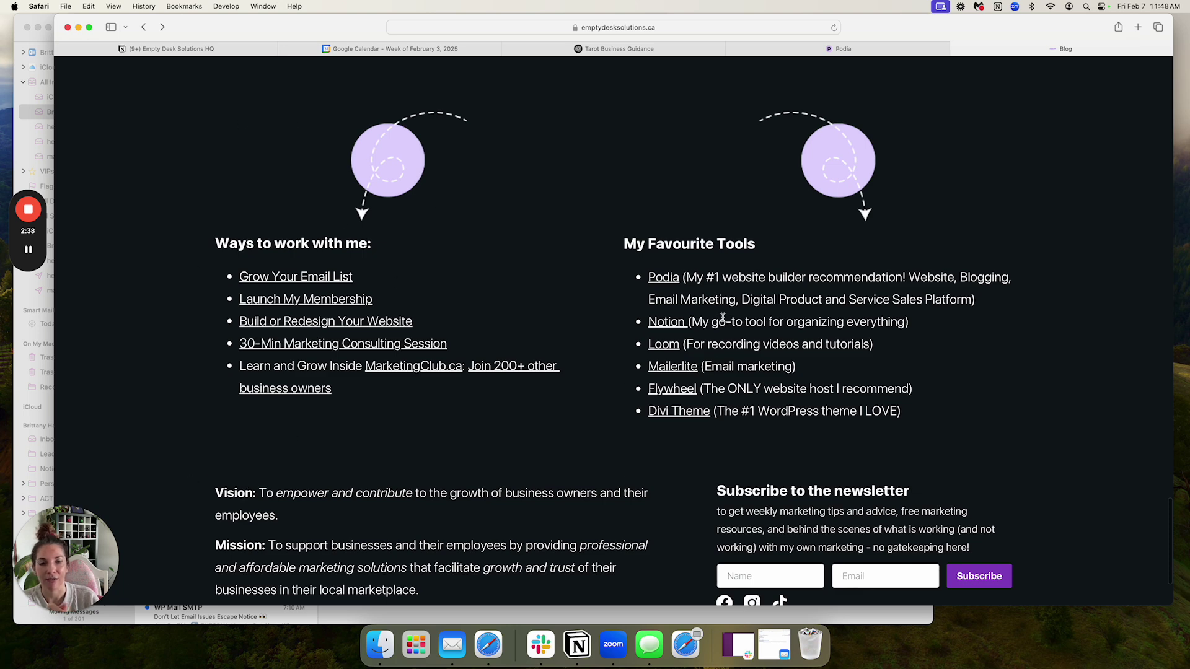
{"action": "scroll", "coordinate": [613, 303], "scroll_direction": "up", "scroll_amount": 1}
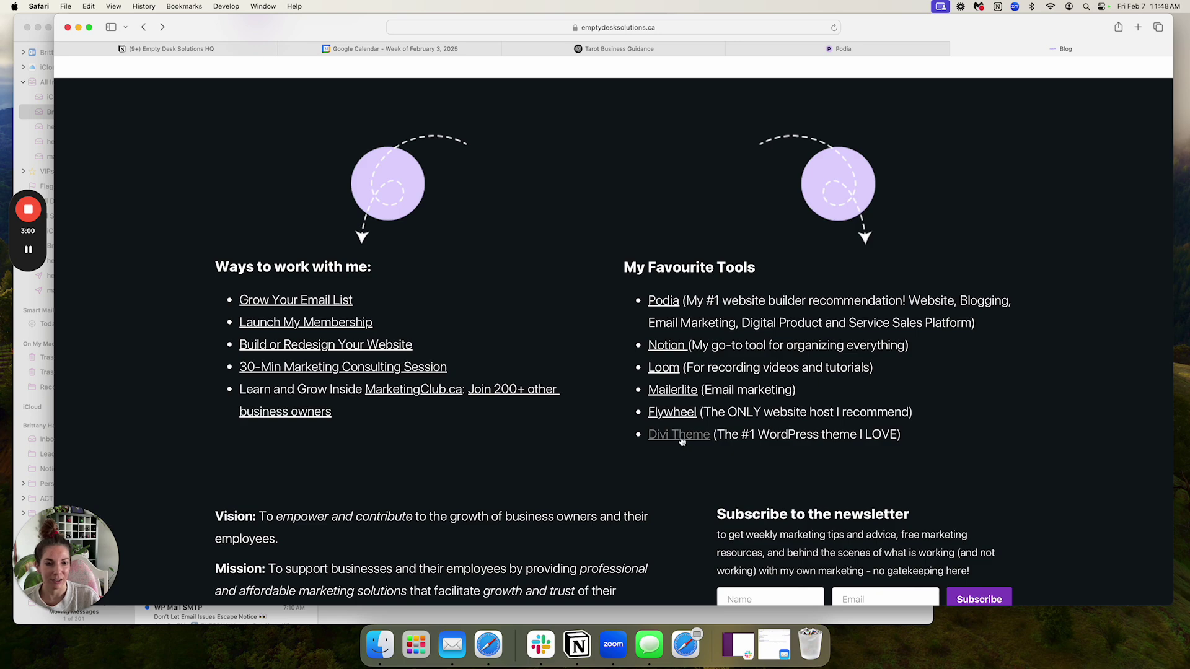
- Open the article "The Energy of the Day for Intuitive Entrepreneurs: Knight of Pentacles" and examine its header layout
{"action": "scroll", "coordinate": [580, 337], "scroll_direction": "up", "scroll_amount": 10}
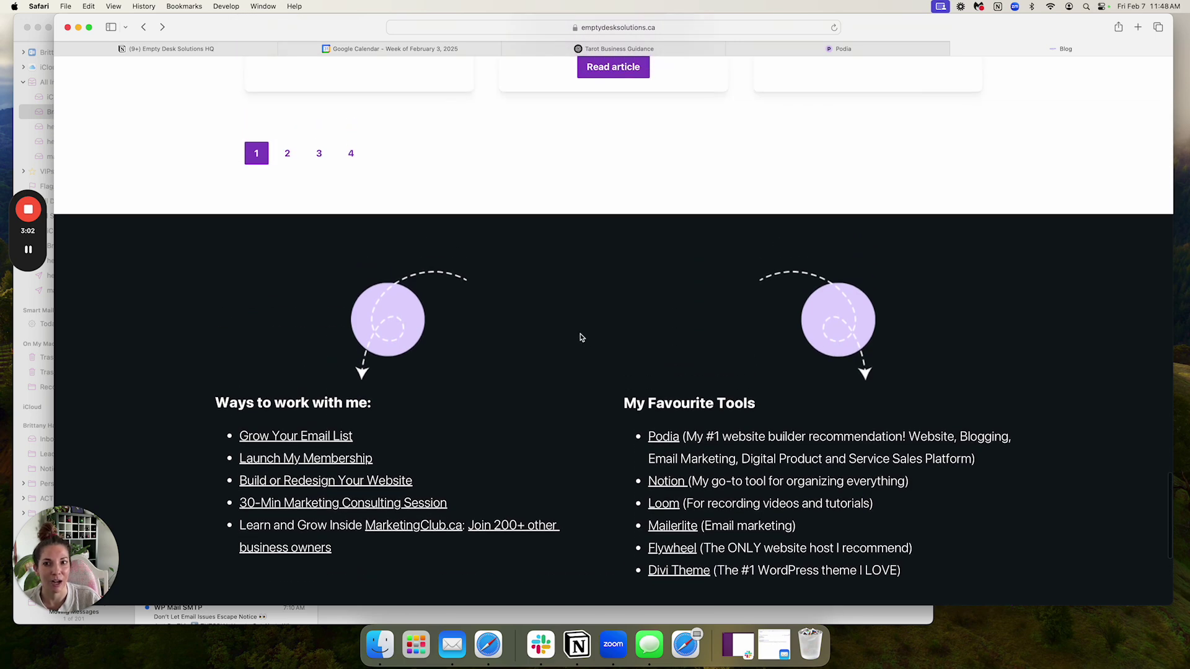
{"action": "scroll", "coordinate": [581, 337], "scroll_direction": "up", "scroll_amount": 15}
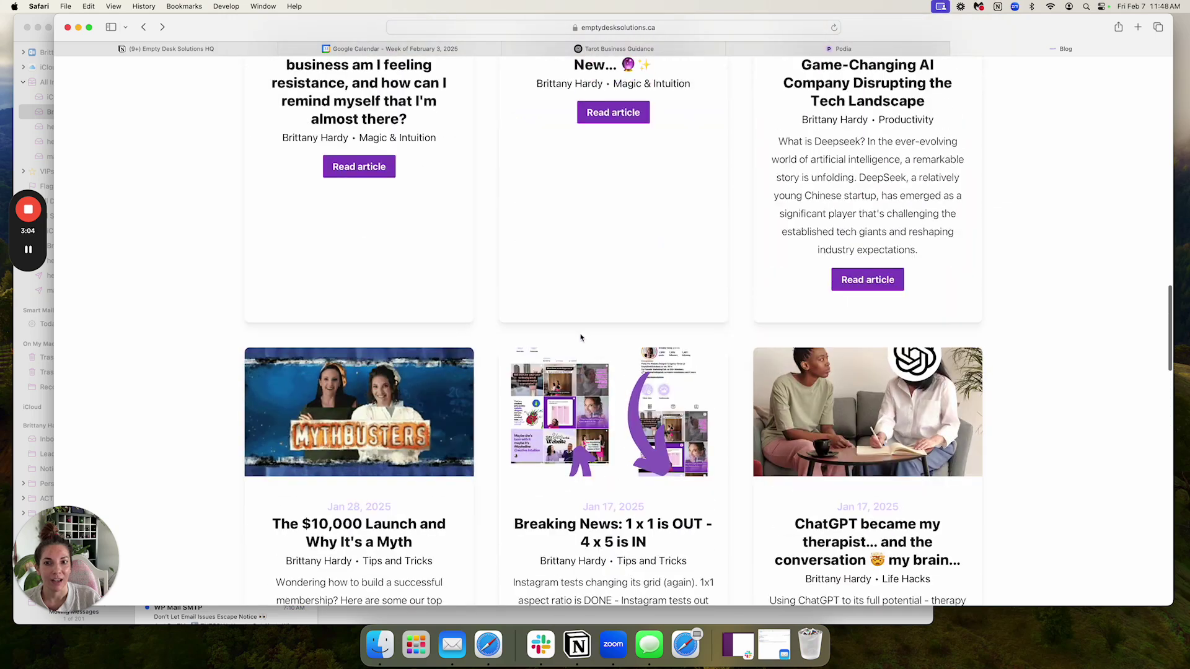
{"action": "scroll", "coordinate": [322, 304], "scroll_direction": "up", "scroll_amount": 8}
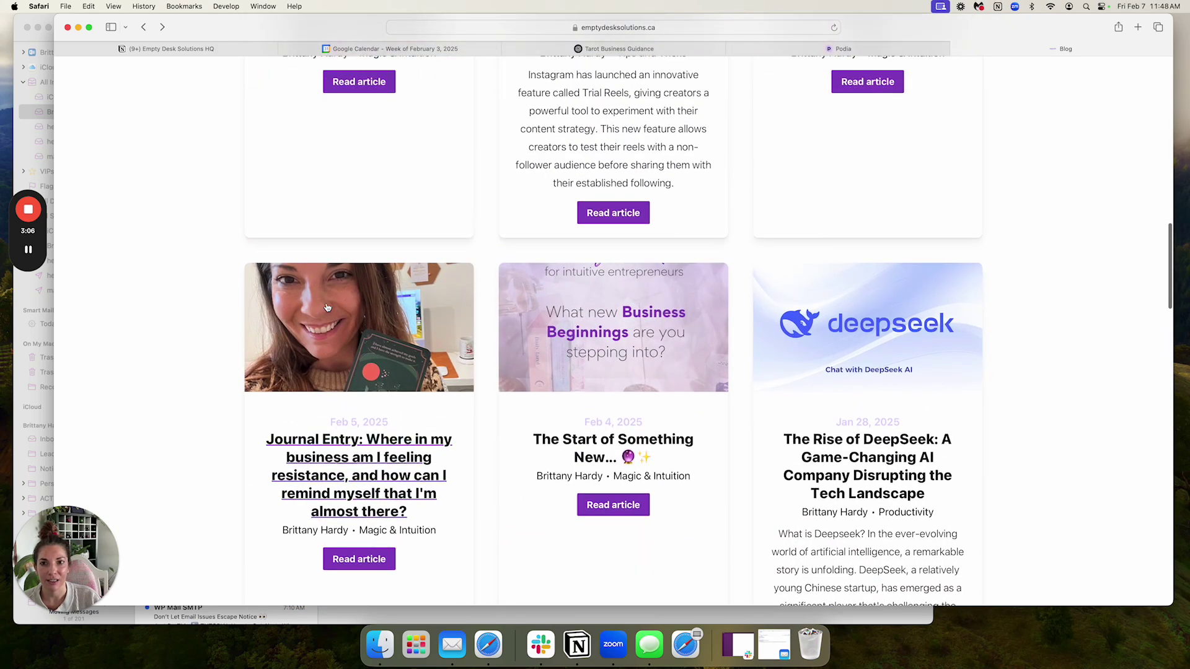
{"action": "left_click", "coordinate": [342, 336]}
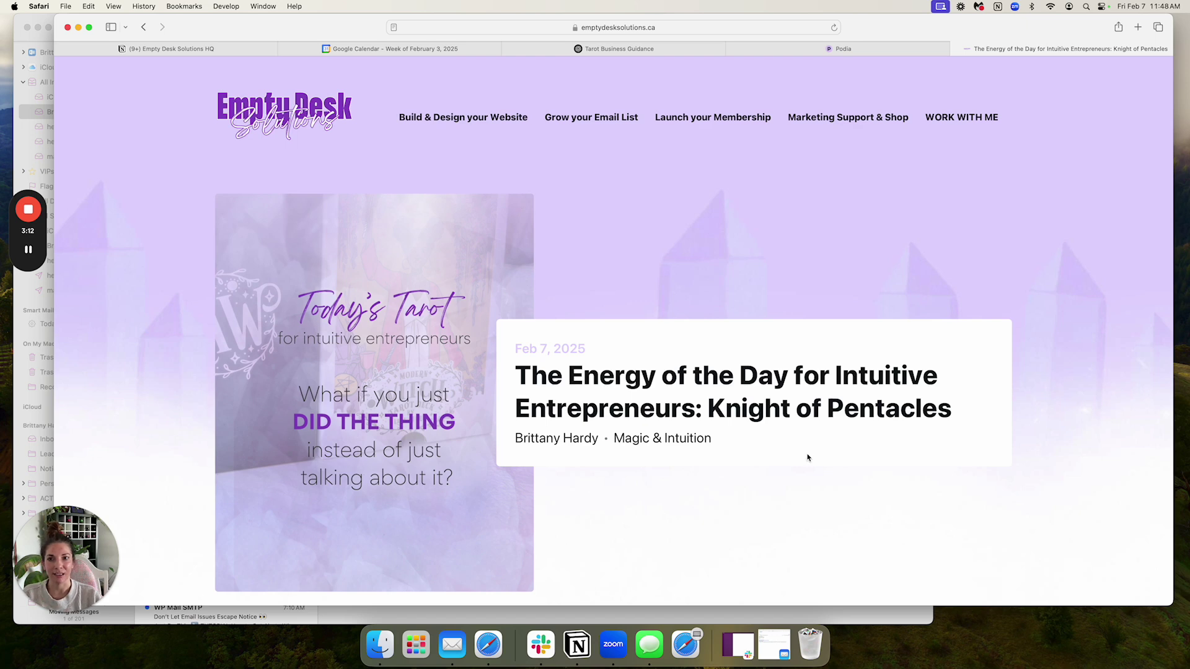
{"action": "scroll", "coordinate": [808, 458], "scroll_direction": "down", "scroll_amount": 3}
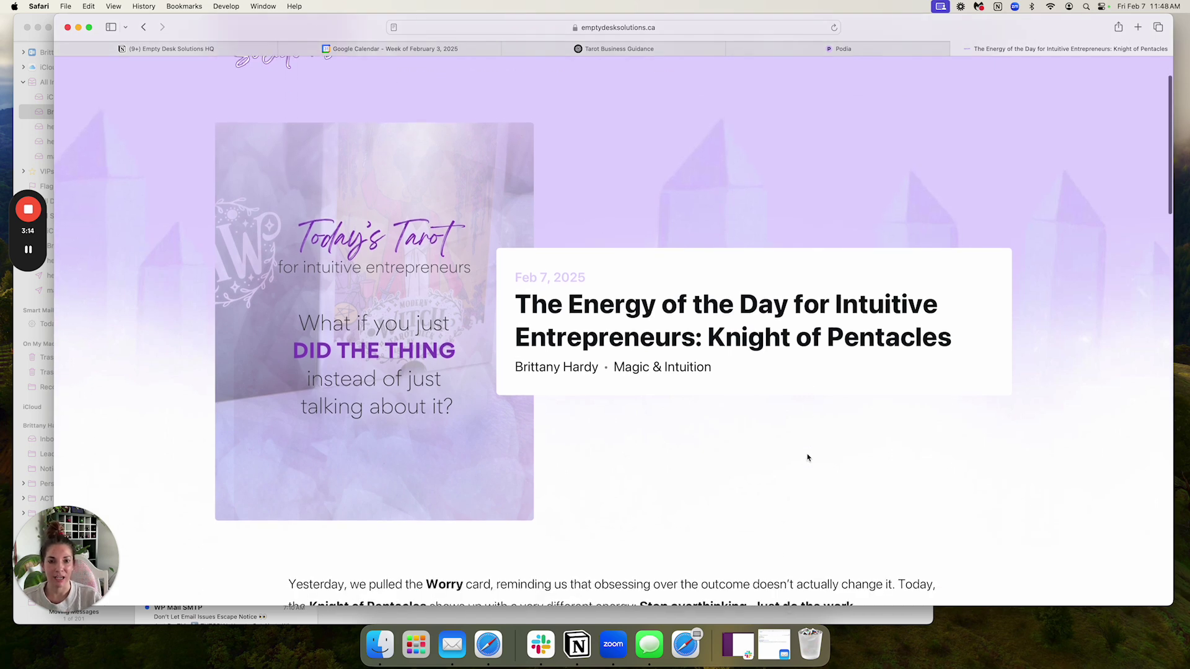
{"action": "scroll", "coordinate": [808, 457], "scroll_direction": "up", "scroll_amount": 3}
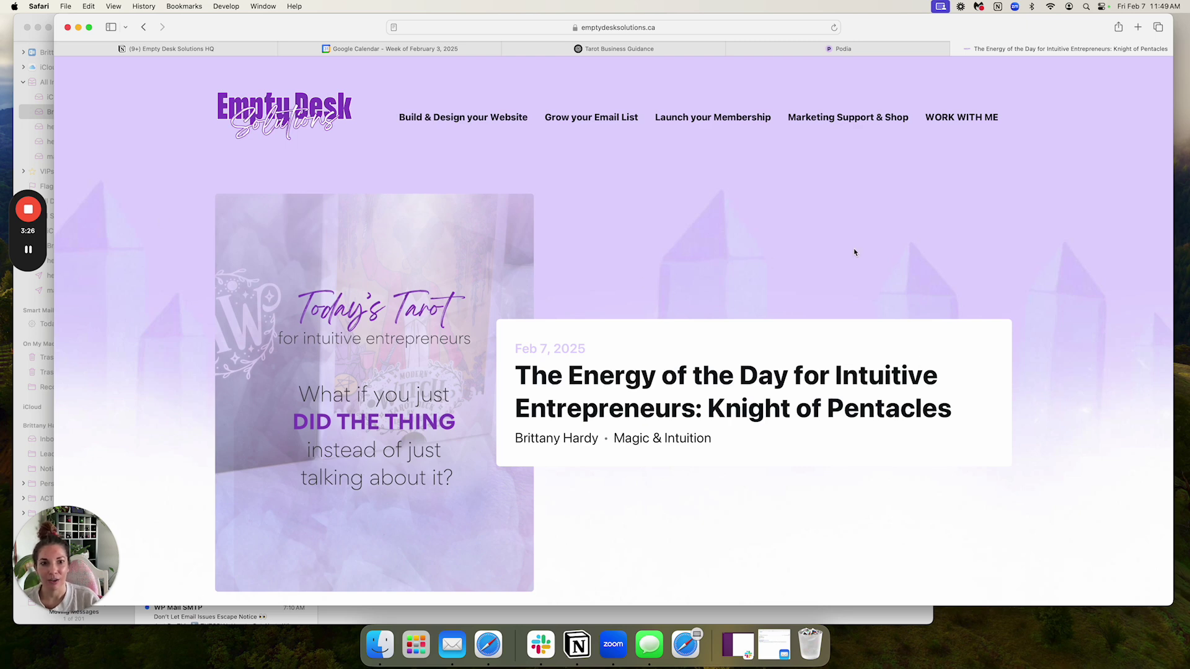
{"action": "scroll", "coordinate": [854, 252], "scroll_direction": "down", "scroll_amount": 2}
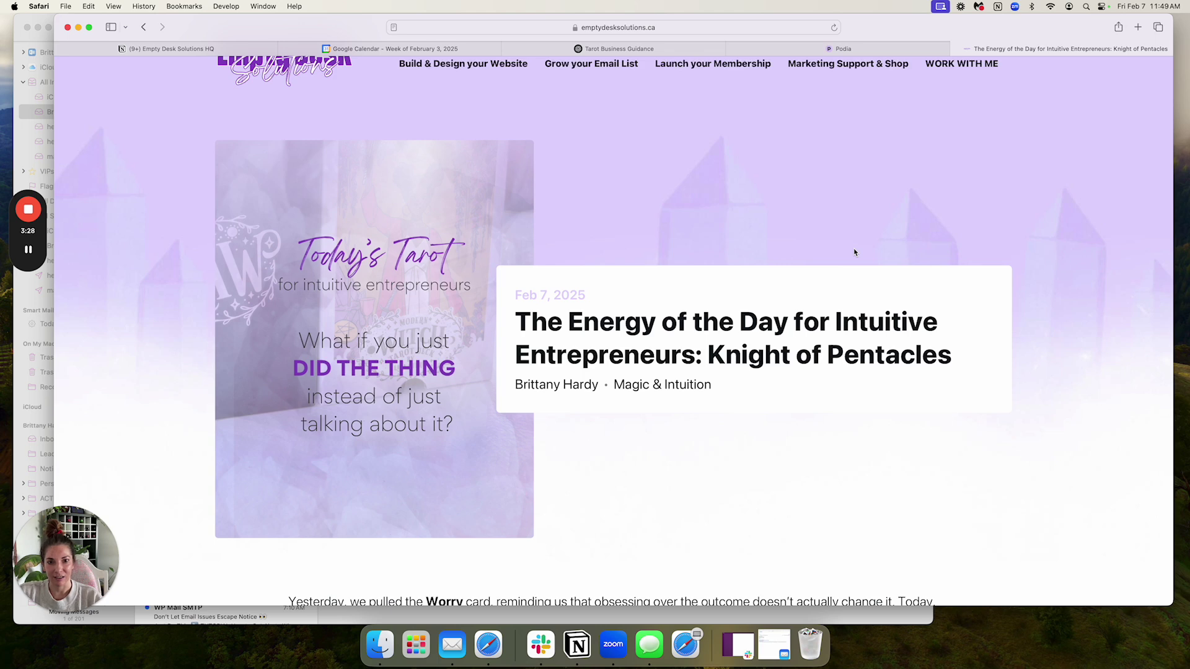
- Review the full article layout from the header through the body, Ways to work with me, My Favourite Tools and the comments area
{"action": "scroll", "coordinate": [854, 252], "scroll_direction": "down", "scroll_amount": 3}
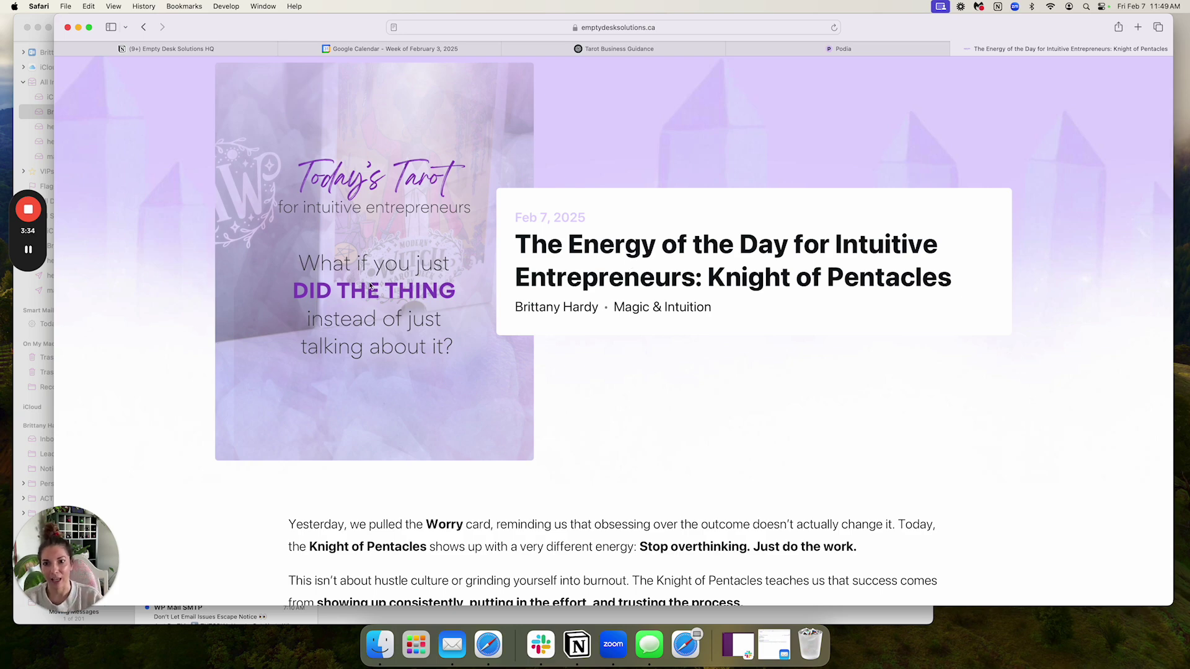
{"action": "scroll", "coordinate": [444, 323], "scroll_direction": "down", "scroll_amount": 15}
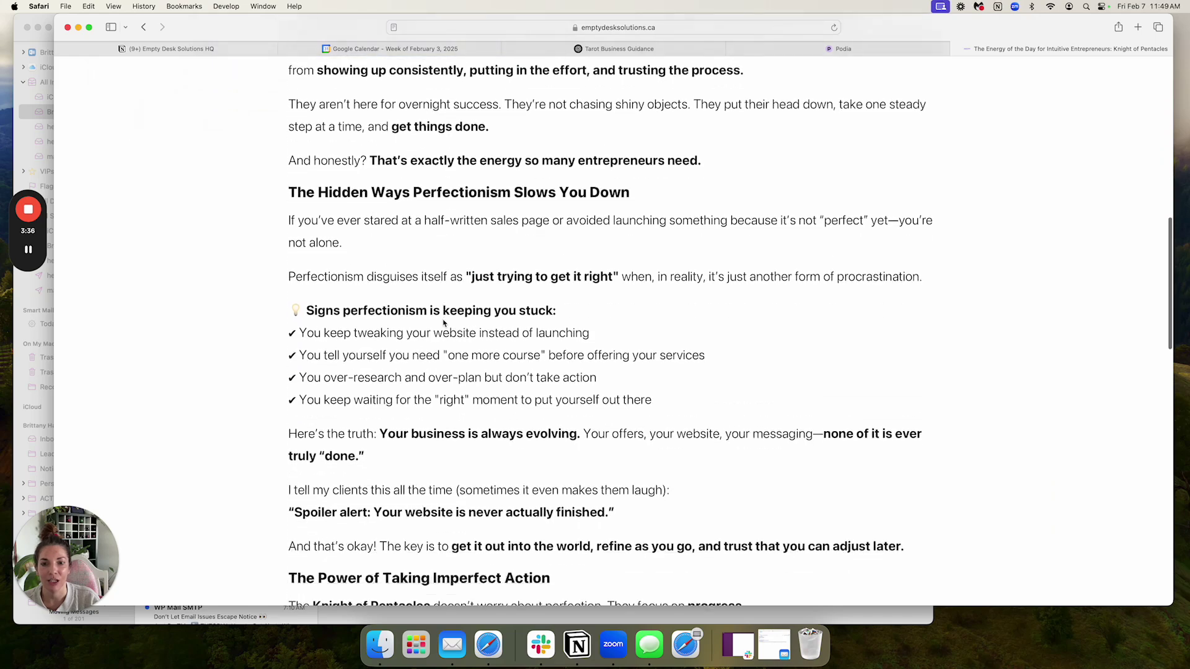
{"action": "scroll", "coordinate": [444, 323], "scroll_direction": "down", "scroll_amount": 9}
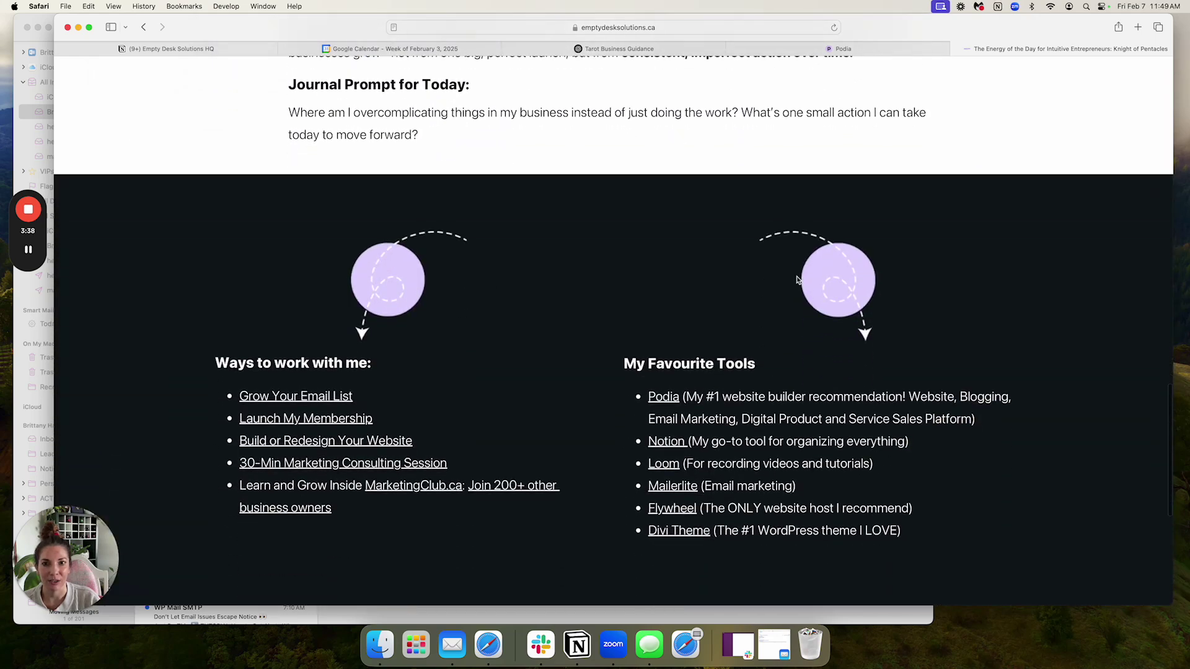
{"action": "scroll", "coordinate": [549, 303], "scroll_direction": "down", "scroll_amount": 3}
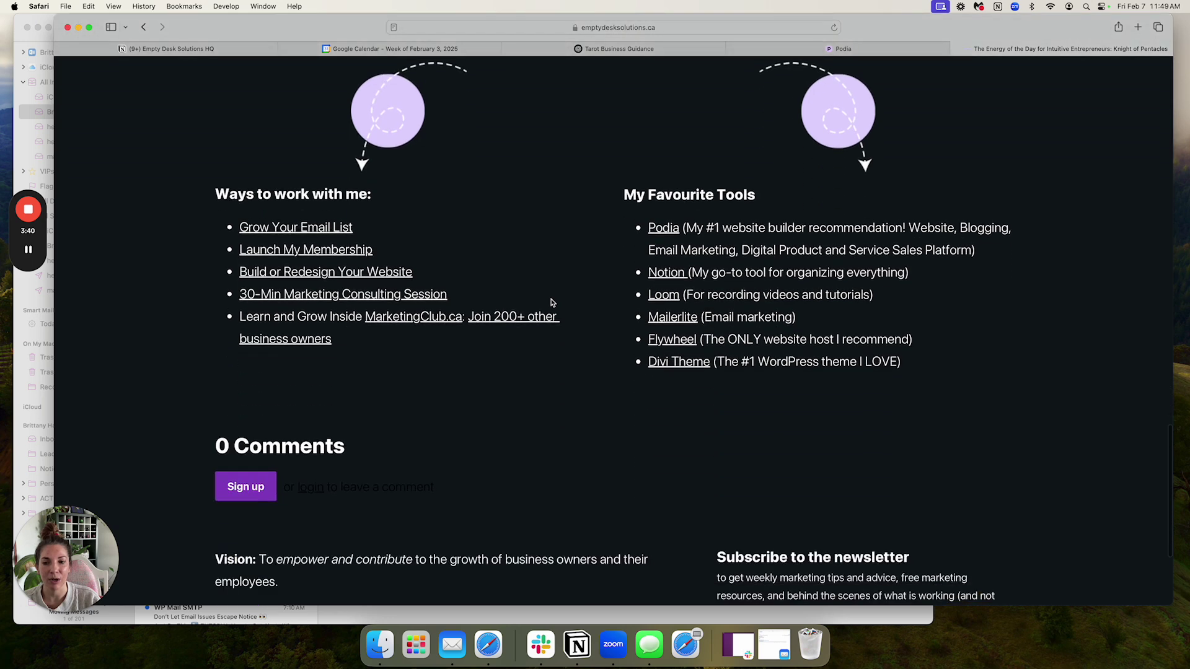
{"action": "scroll", "coordinate": [552, 303], "scroll_direction": "up", "scroll_amount": 5}
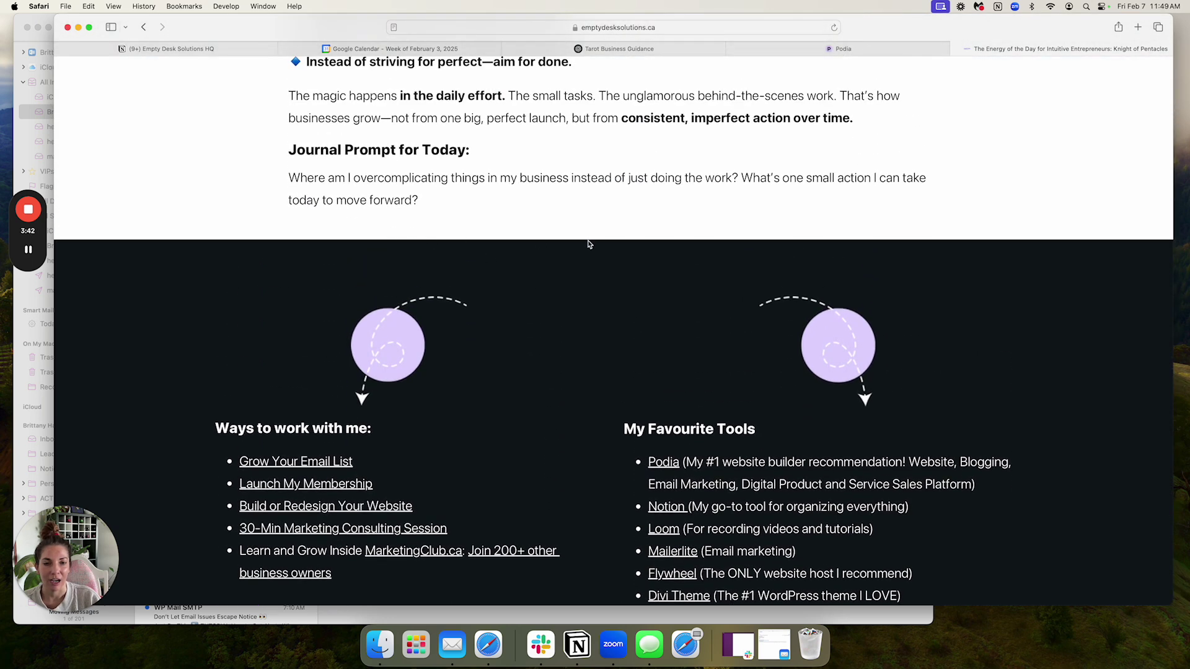
{"action": "scroll", "coordinate": [589, 243], "scroll_direction": "up", "scroll_amount": 3}
{"action": "scroll", "coordinate": [588, 244], "scroll_direction": "up", "scroll_amount": 20}
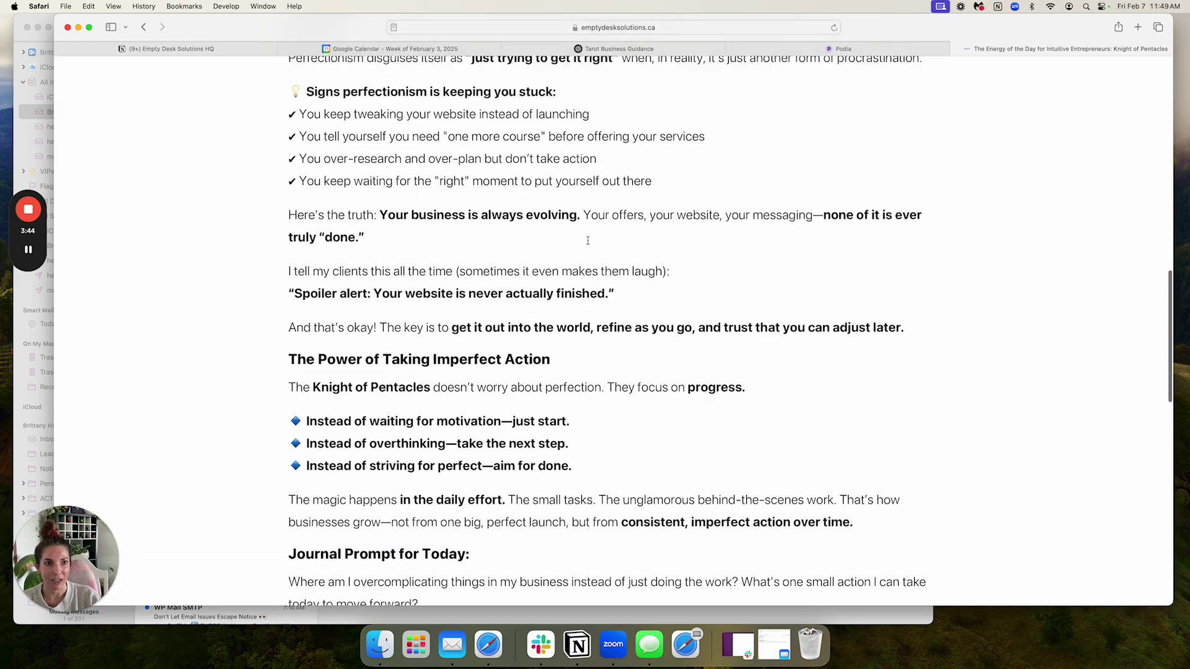
{"action": "scroll", "coordinate": [588, 240], "scroll_direction": "up", "scroll_amount": 2}
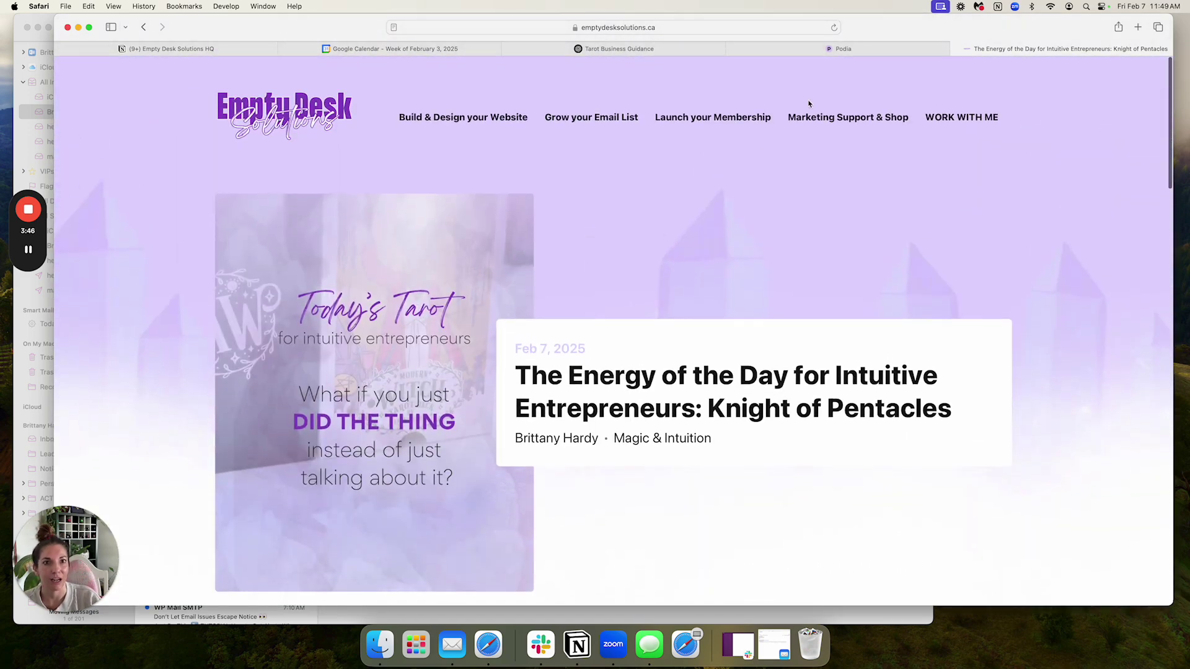
- Switch to the Podia site editor and open the Empty Desk Solutions home page
{"action": "left_click", "coordinate": [838, 51]}
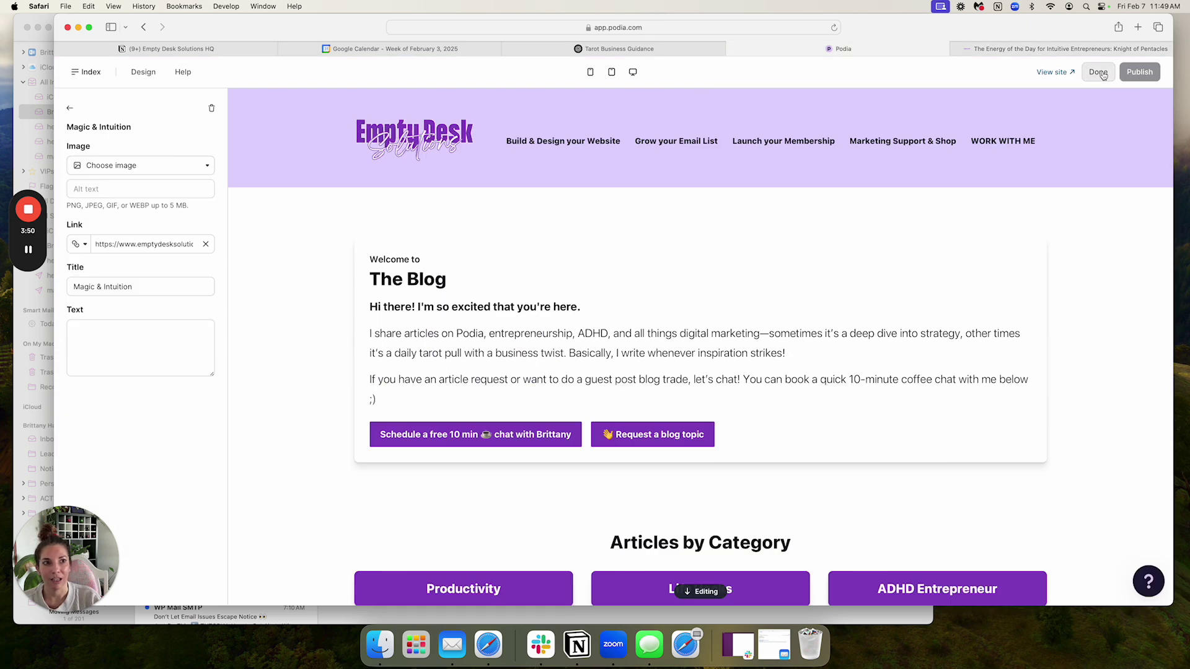
{"action": "left_click", "coordinate": [99, 73]}
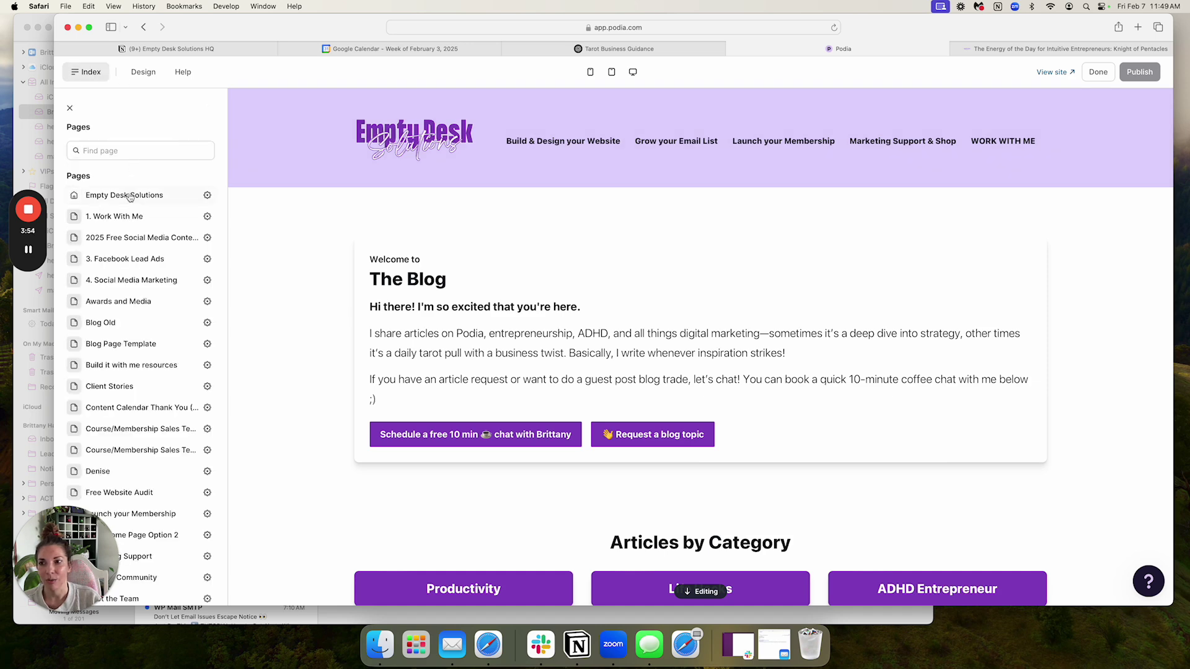
{"action": "left_click", "coordinate": [133, 196]}
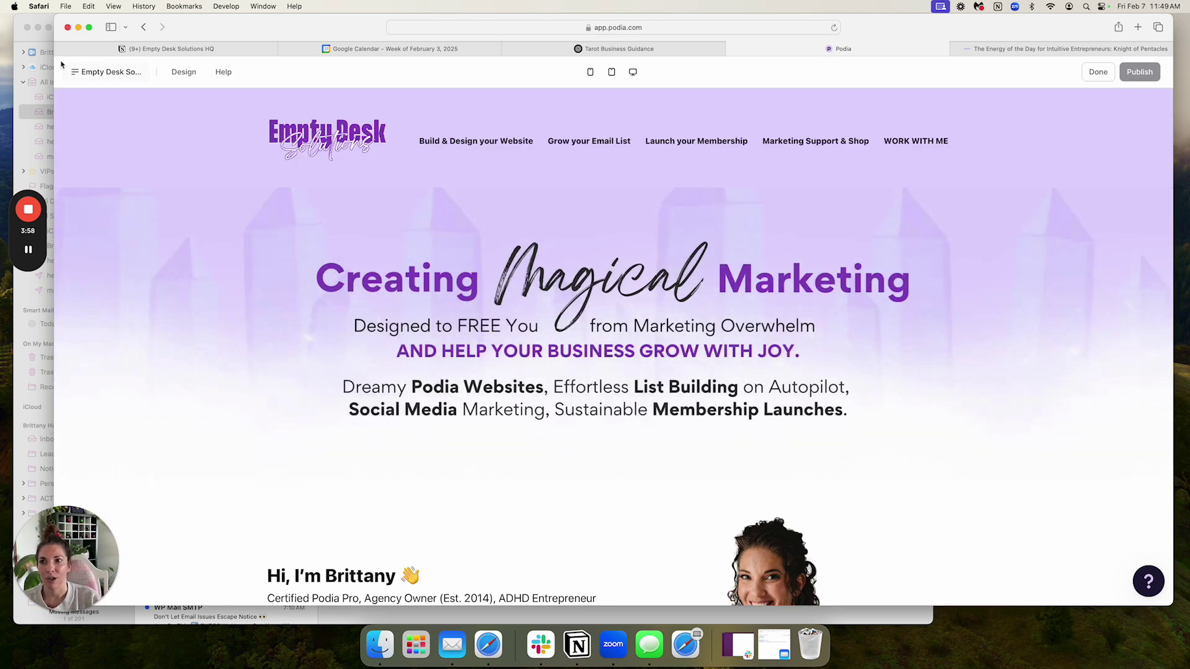
- Look through the site's page list down to the Blog templates: Index, Category and Blog post
{"action": "left_click", "coordinate": [102, 72]}
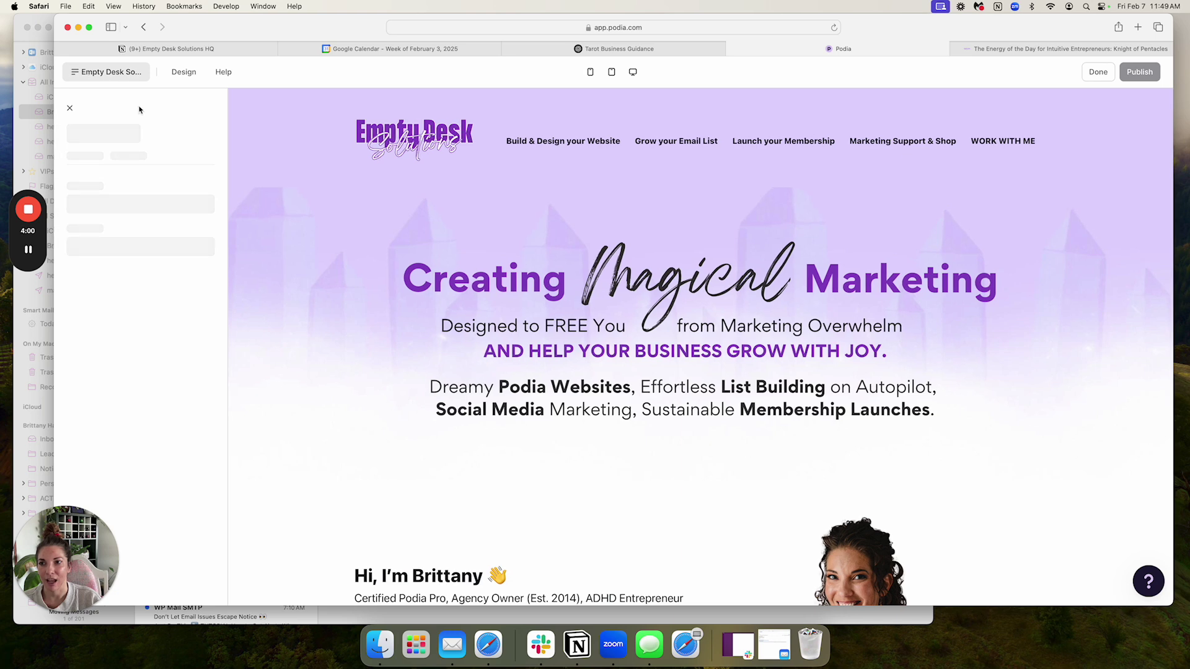
{"action": "scroll", "coordinate": [122, 233], "scroll_direction": "down", "scroll_amount": 1}
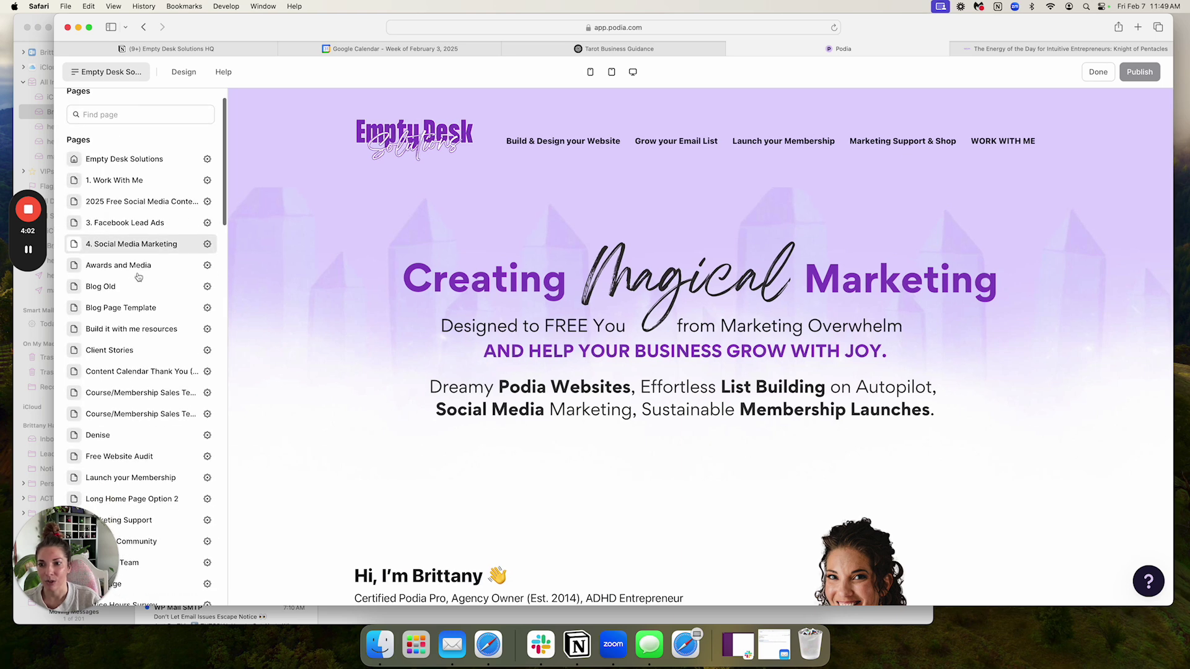
{"action": "scroll", "coordinate": [123, 233], "scroll_direction": "down", "scroll_amount": 15}
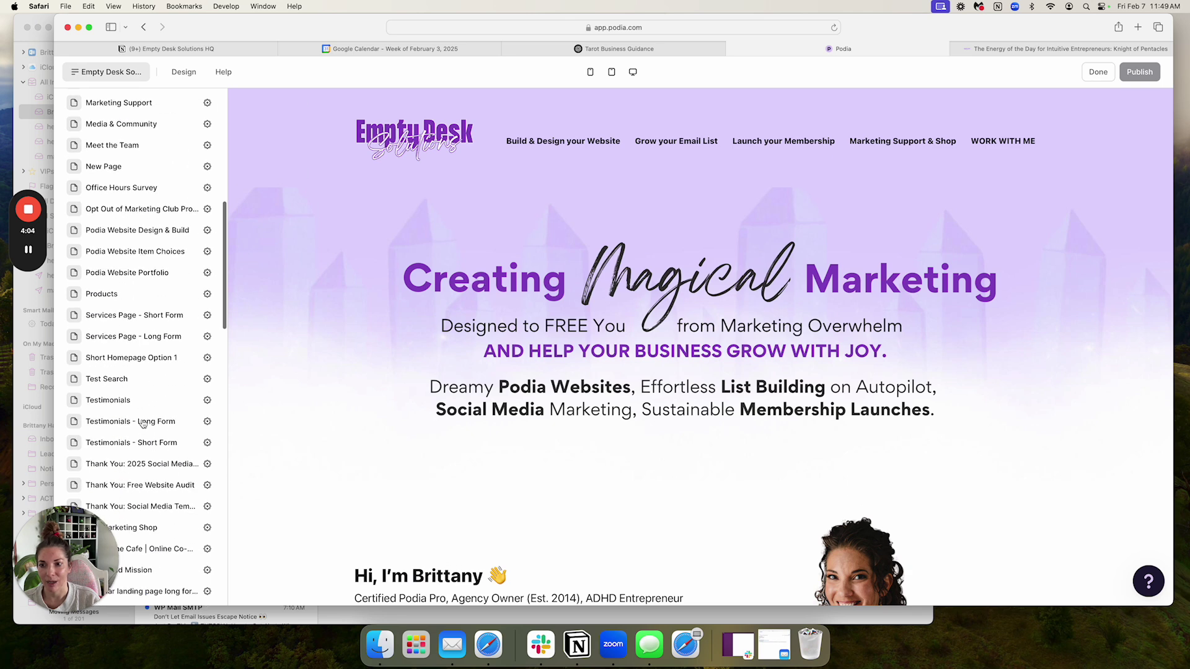
{"action": "scroll", "coordinate": [142, 424], "scroll_direction": "down", "scroll_amount": 8}
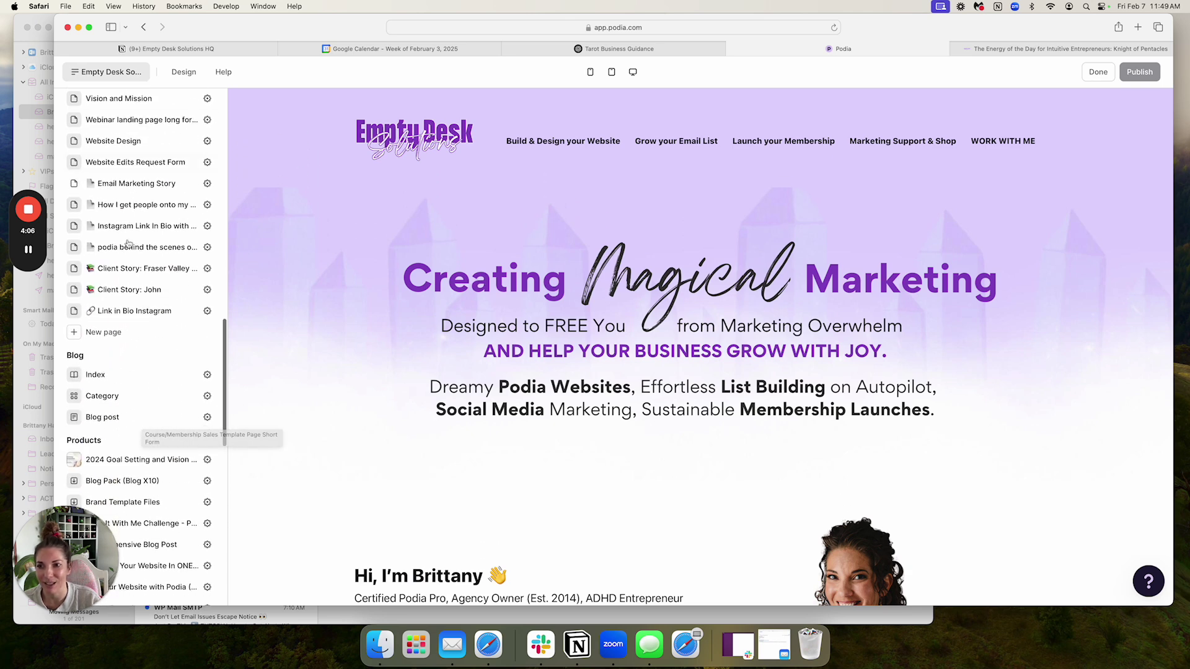
{"action": "scroll", "coordinate": [127, 310], "scroll_direction": "down", "scroll_amount": 3}
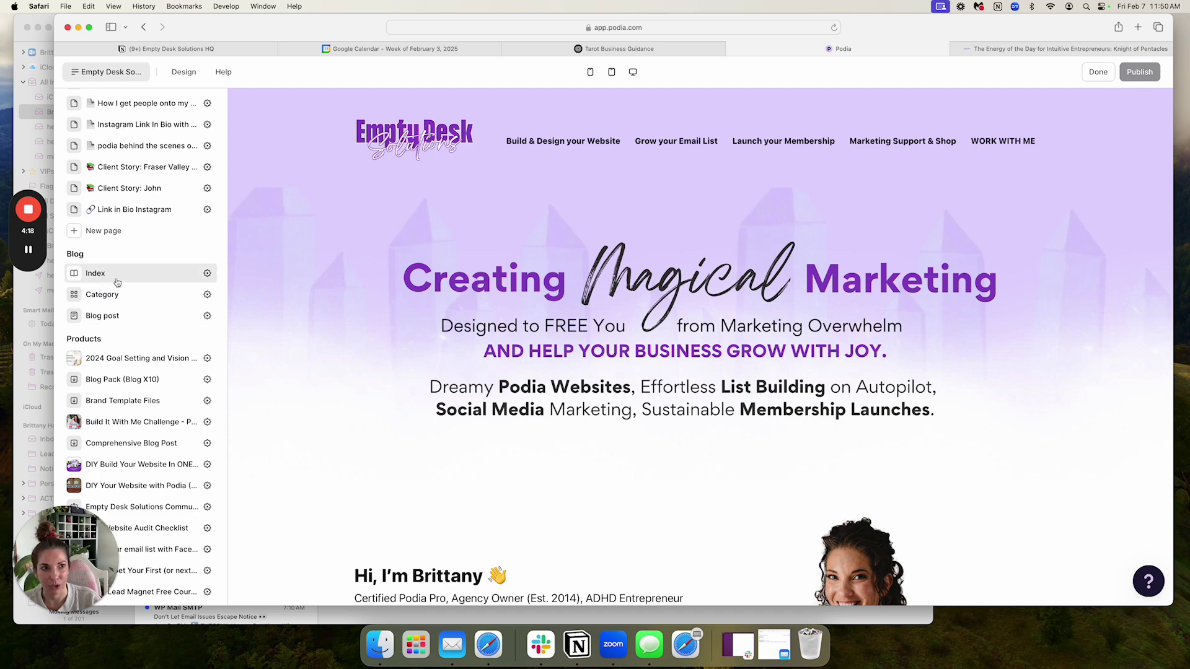
{"action": "left_click", "coordinate": [1059, 48]}
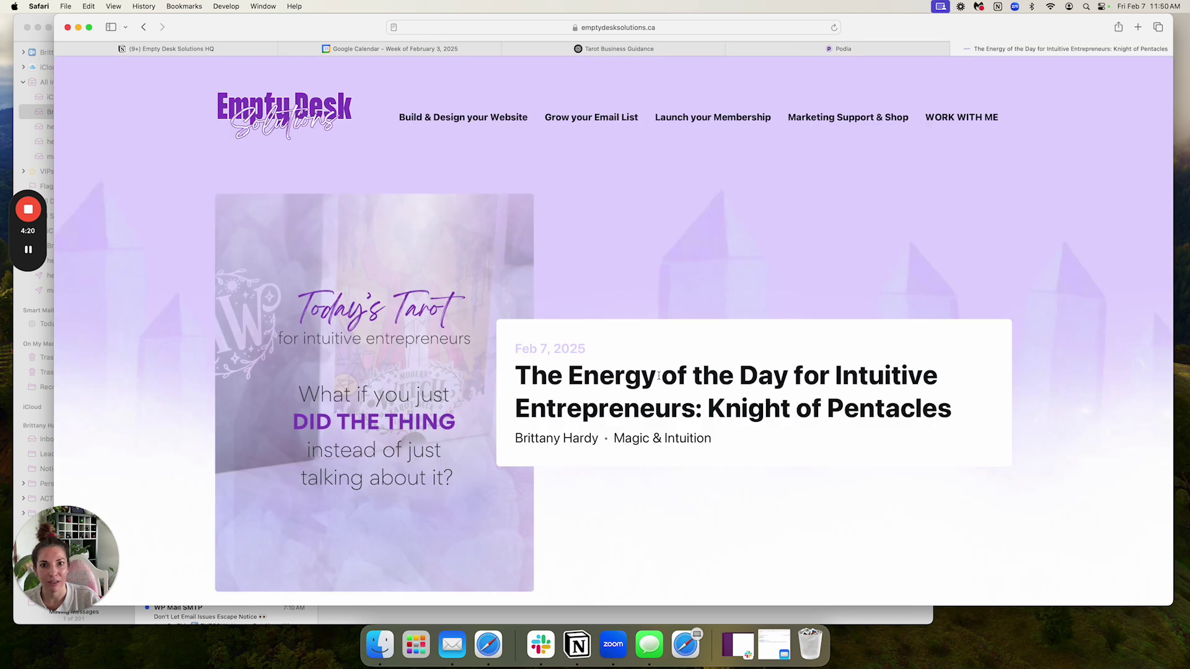
{"action": "left_click", "coordinate": [689, 28]}
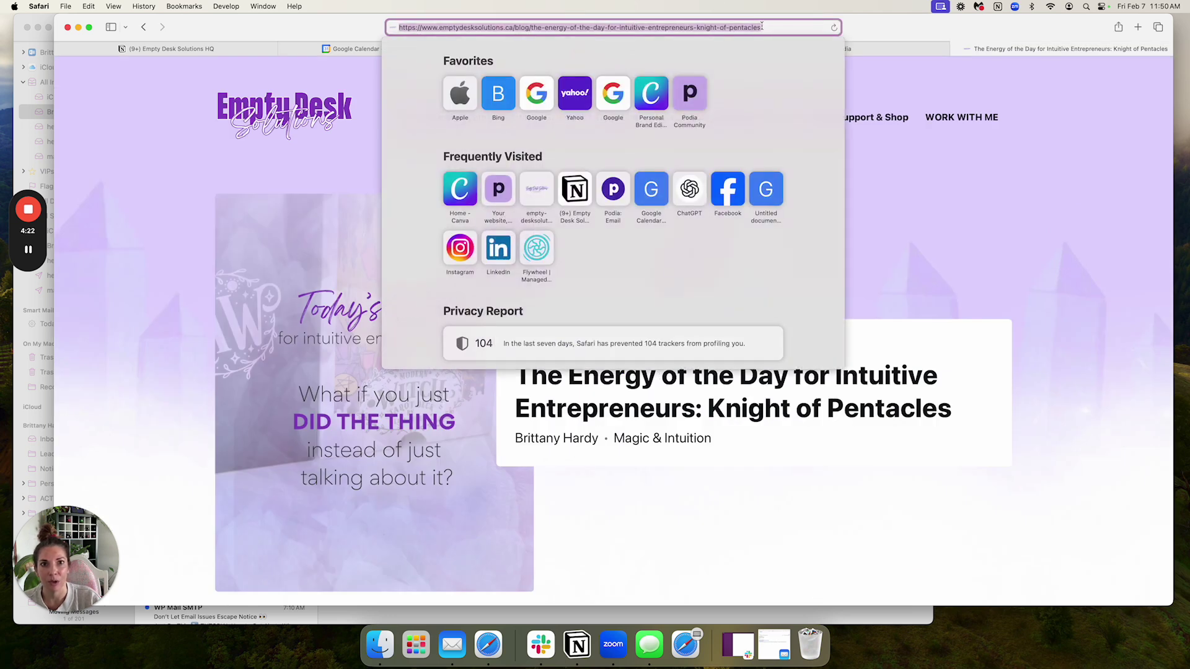
{"action": "left_click_drag", "start_coordinate": [762, 28], "coordinate": [535, 27]}
{"action": "key", "text": "BackSpace"}
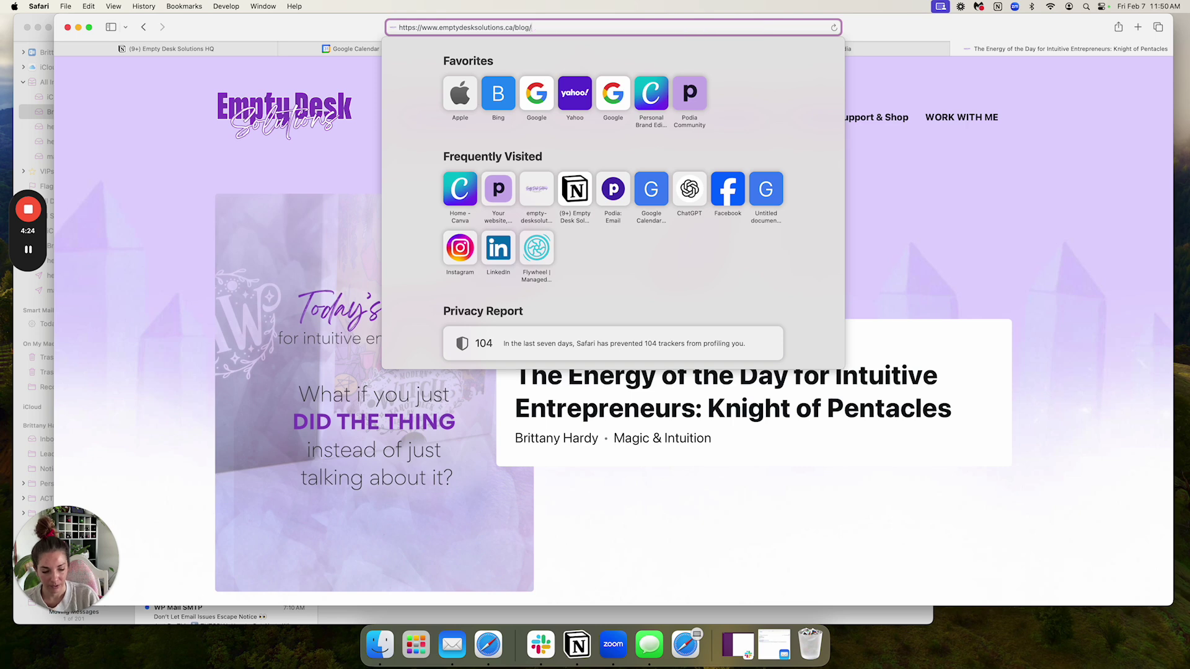
{"action": "key", "text": "Return"}
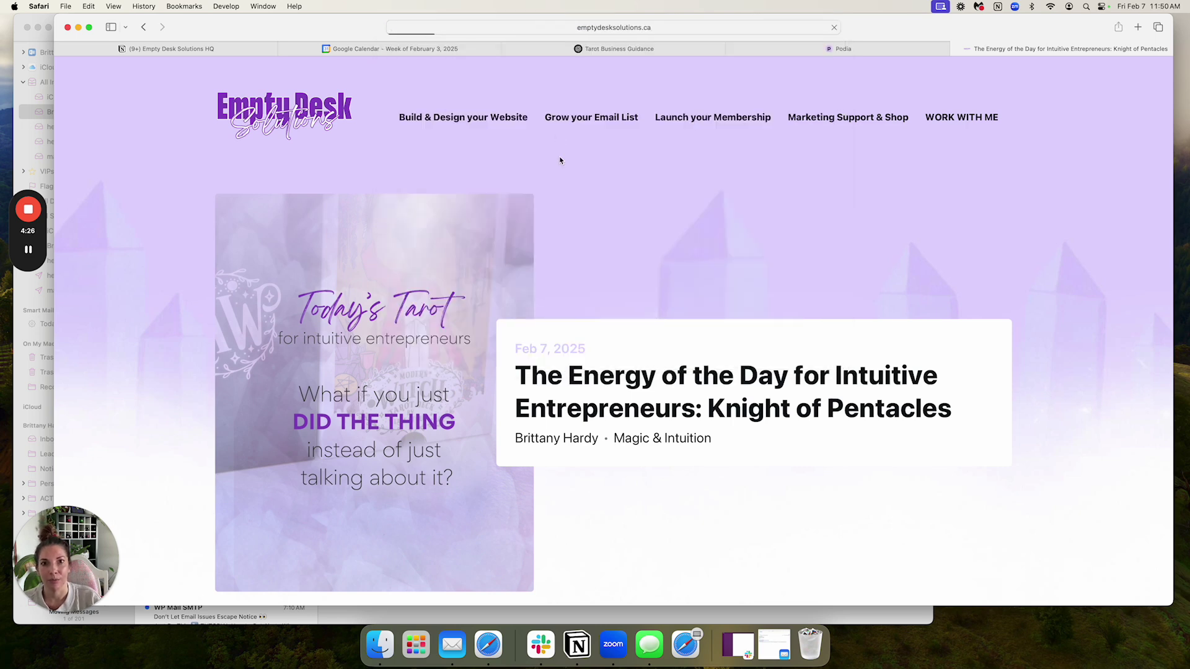
{"action": "scroll", "coordinate": [551, 188], "scroll_direction": "down", "scroll_amount": 2}
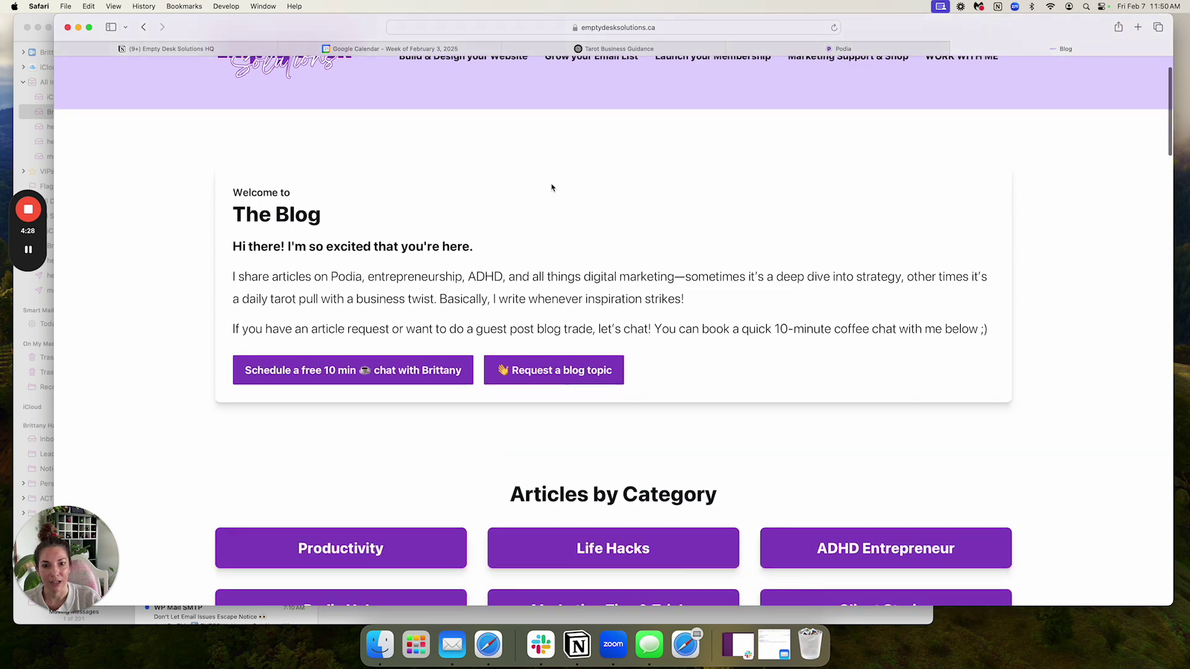
{"action": "scroll", "coordinate": [553, 186], "scroll_direction": "up", "scroll_amount": 2}
- Open the blog Index template in the Podia editor and bring up the content settings of its Newest Blogs posts section
{"action": "left_click", "coordinate": [850, 49]}
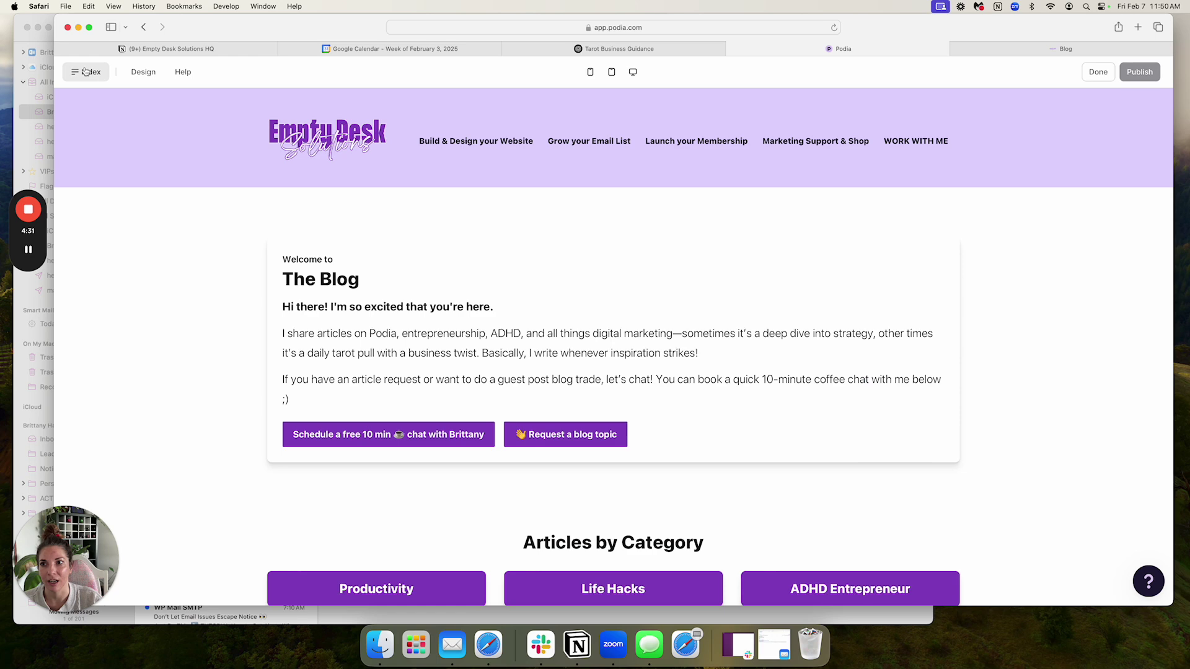
{"action": "left_click", "coordinate": [85, 72]}
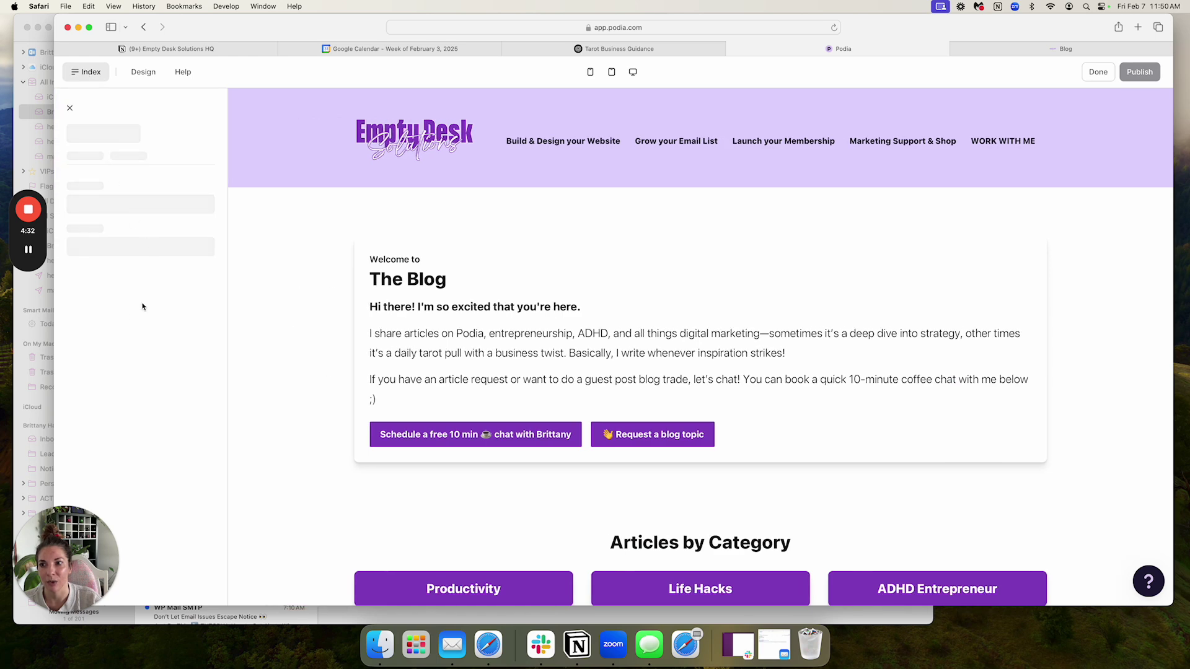
{"action": "scroll", "coordinate": [364, 316], "scroll_direction": "down", "scroll_amount": 2}
{"action": "scroll", "coordinate": [365, 316], "scroll_direction": "down", "scroll_amount": 8}
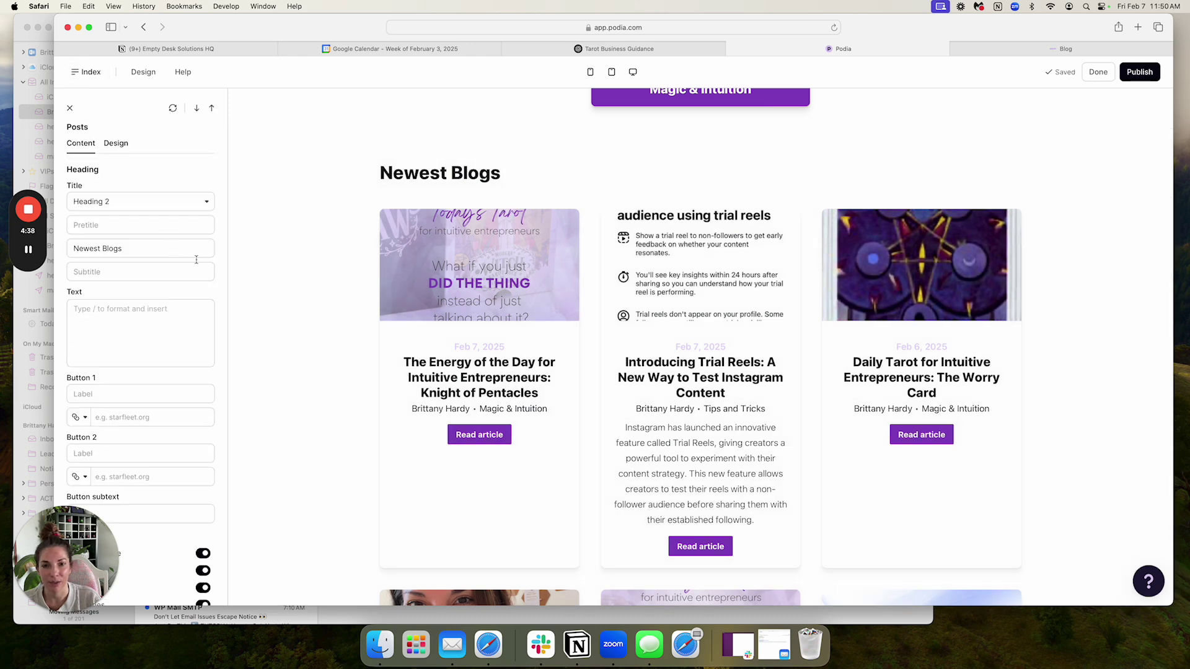
{"action": "scroll", "coordinate": [207, 280], "scroll_direction": "down", "scroll_amount": 1}
{"action": "scroll", "coordinate": [206, 280], "scroll_direction": "down", "scroll_amount": 1}
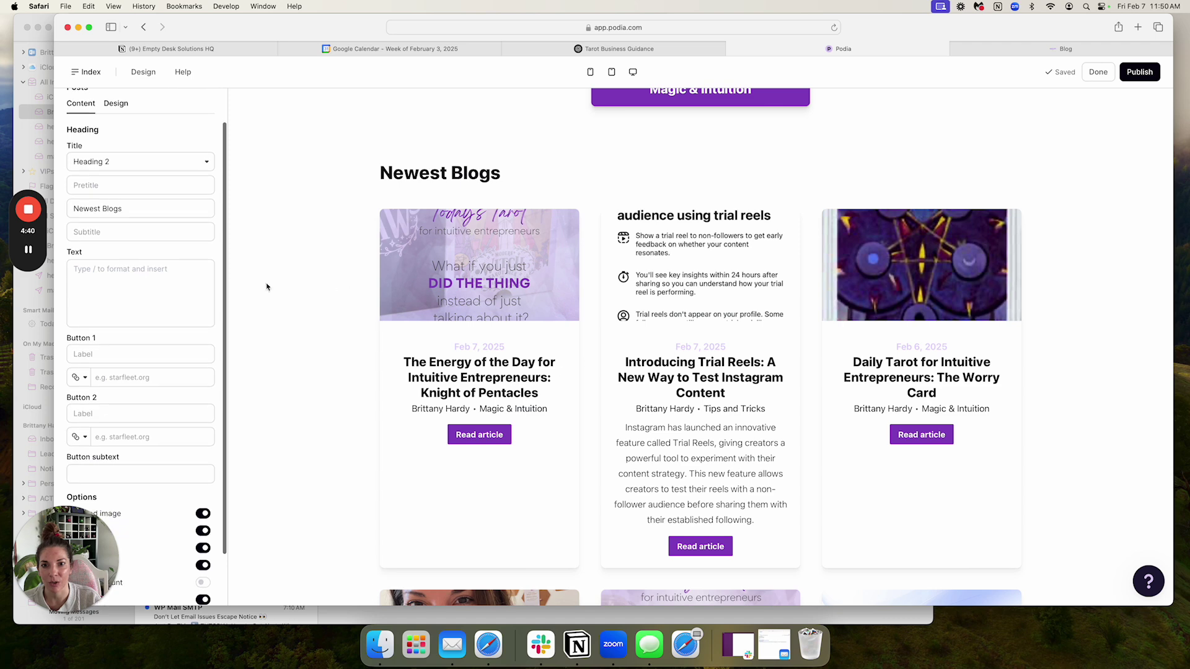
{"action": "scroll", "coordinate": [129, 193], "scroll_direction": "down", "scroll_amount": 3}
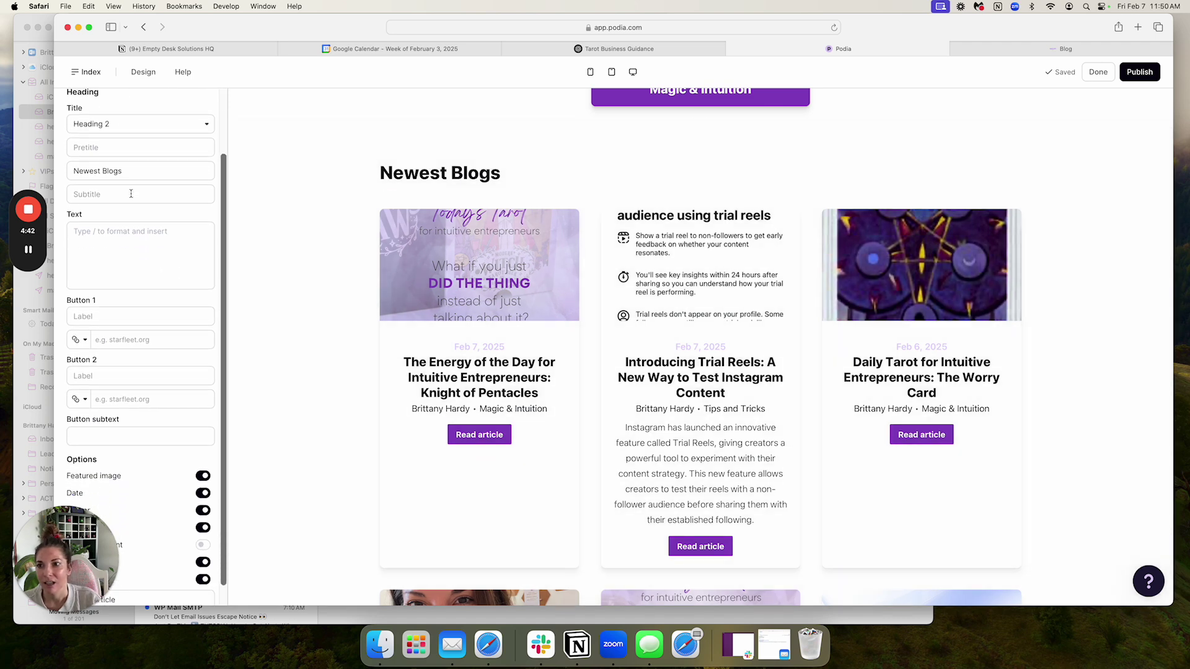
- Change the posts section's title to "Latest Articles"
{"action": "triple_click", "coordinate": [134, 155]}
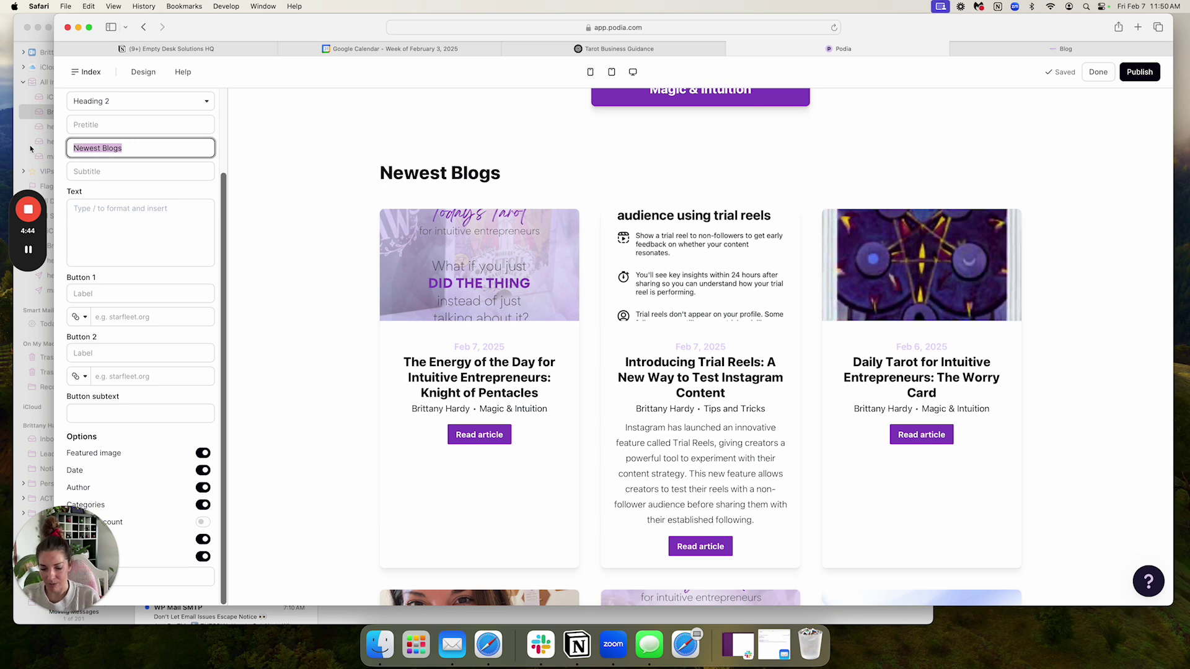
{"action": "type", "text": "Latest Ar"}
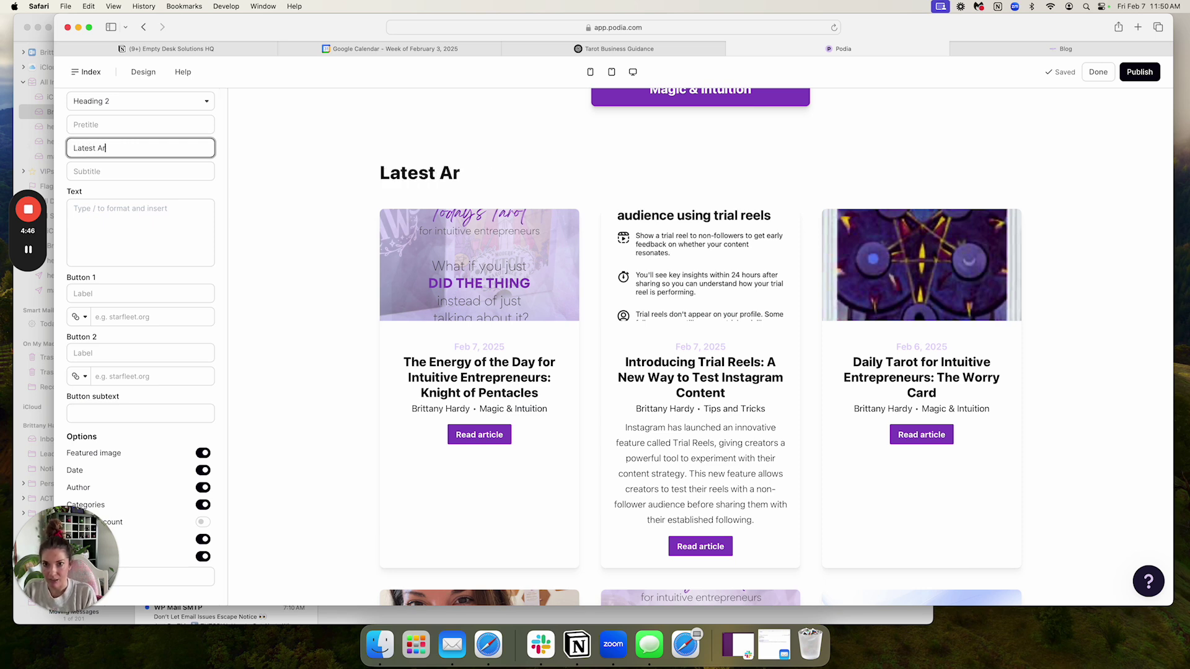
{"action": "type", "text": "ticles"}
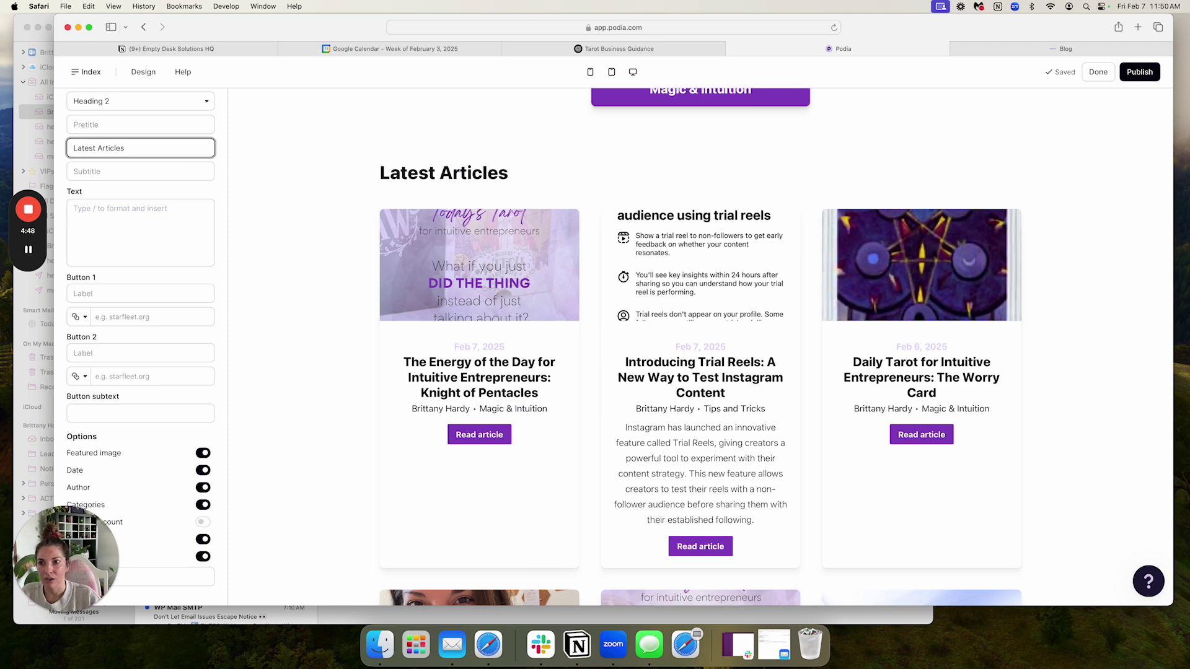
- Try placeholder entries in the posts section's Text and Subtitle fields and clear both again
{"action": "left_click", "coordinate": [102, 223]}
{"action": "type", "text": "fsfdsfsd"}
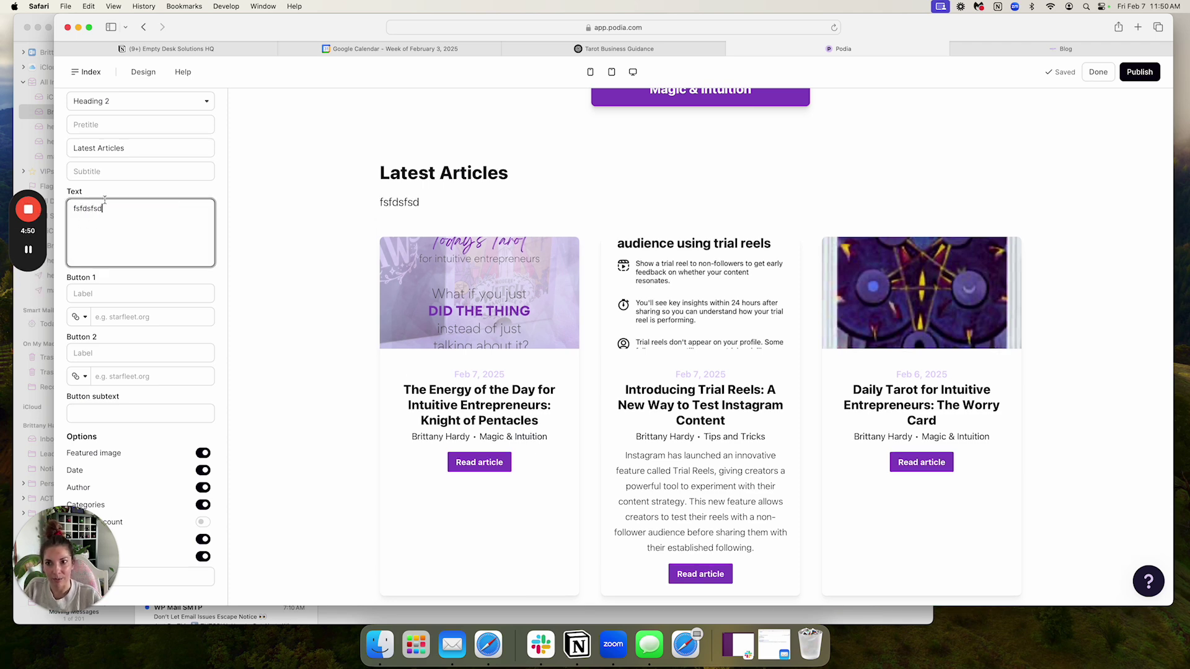
{"action": "left_click", "coordinate": [106, 172]}
{"action": "type", "text": "sdfsdf"}
{"action": "double_click", "coordinate": [106, 171]}
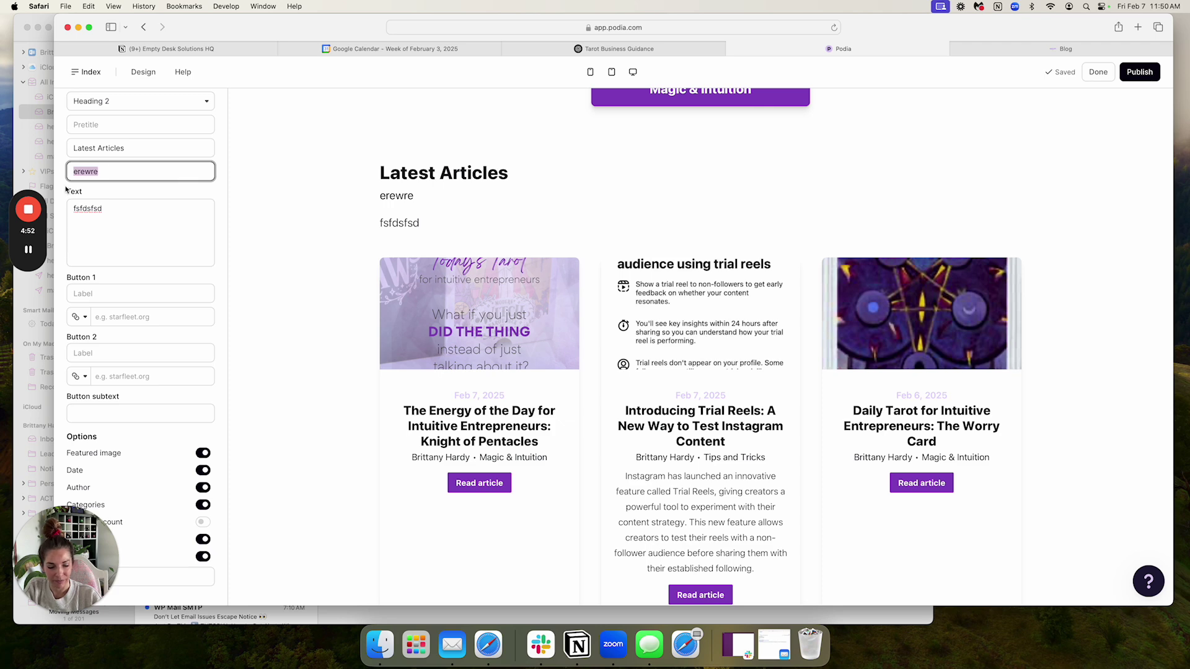
{"action": "key", "text": "BackSpace"}
{"action": "double_click", "coordinate": [108, 209]}
{"action": "key", "text": "BackSpace"}
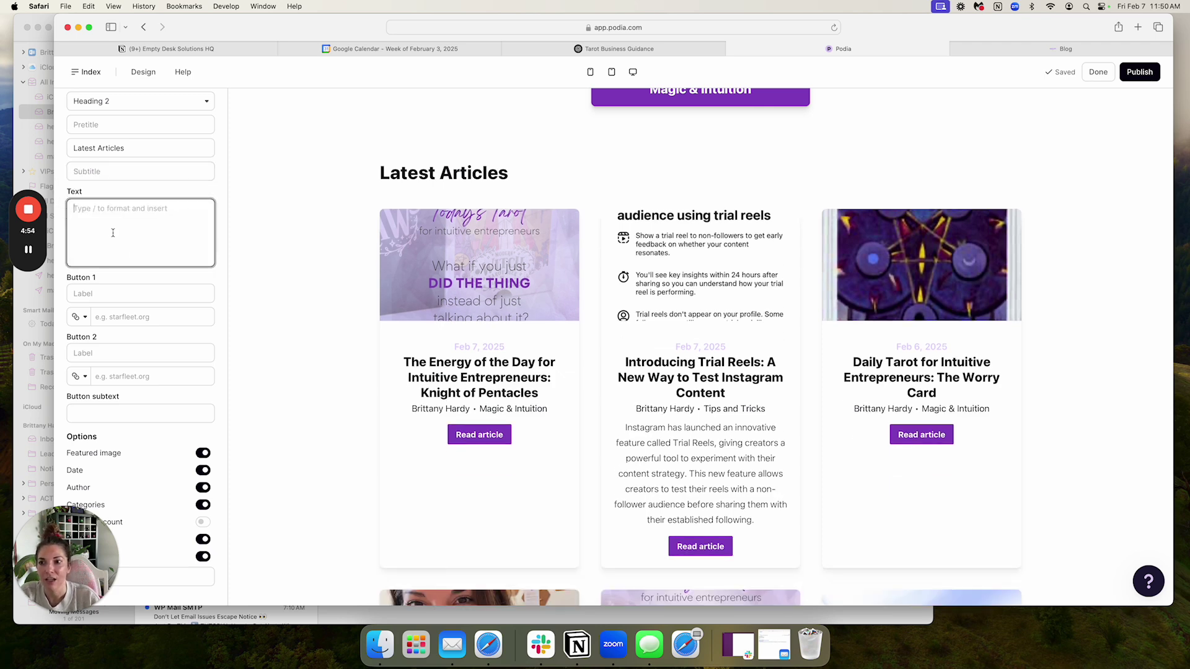
- Demonstrate the posts section's Featured image option by turning it off, on and off again
{"action": "left_click_drag", "start_coordinate": [65, 558], "coordinate": [318, 331]}
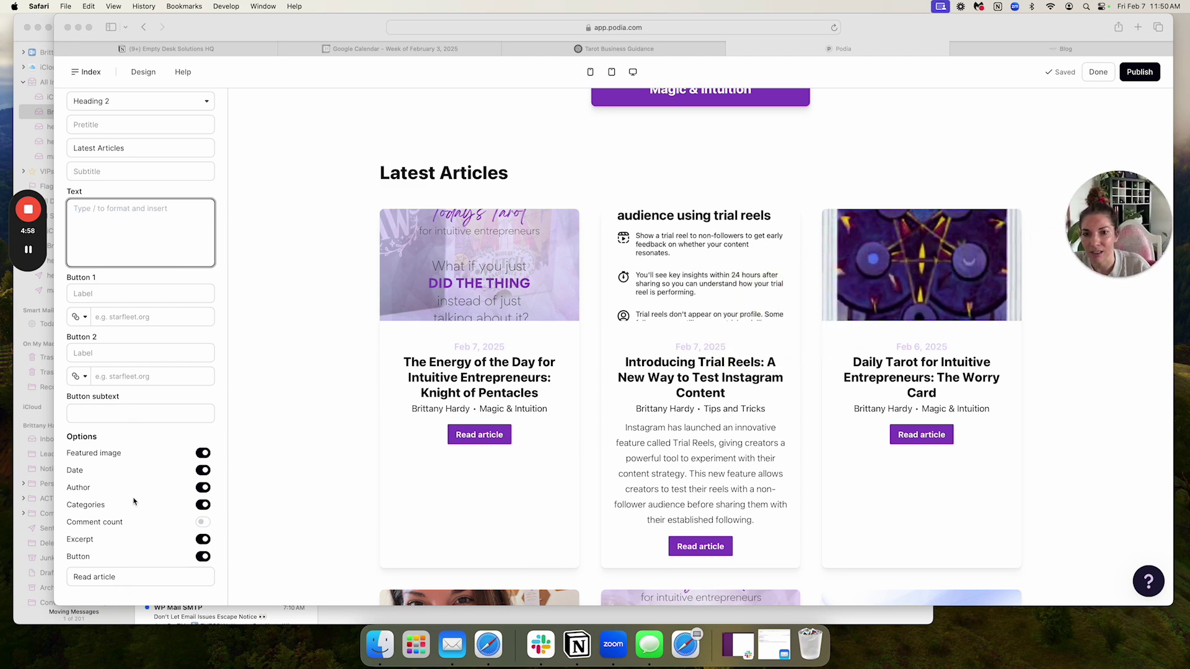
{"action": "left_click", "coordinate": [203, 453]}
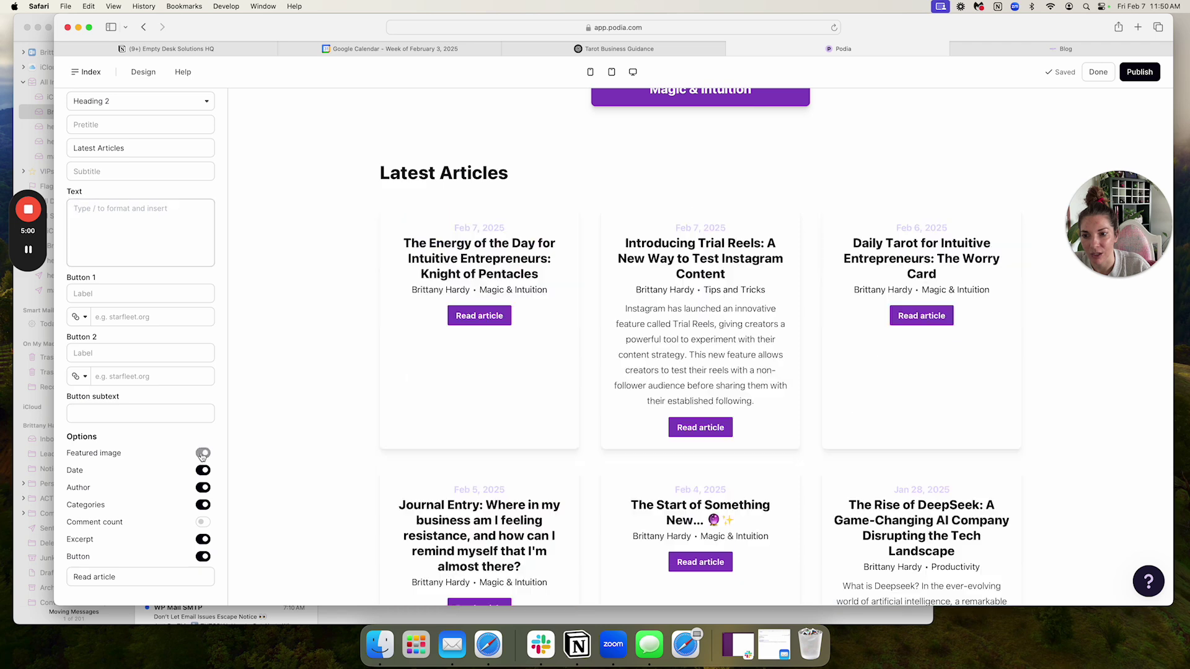
{"action": "left_click", "coordinate": [206, 456]}
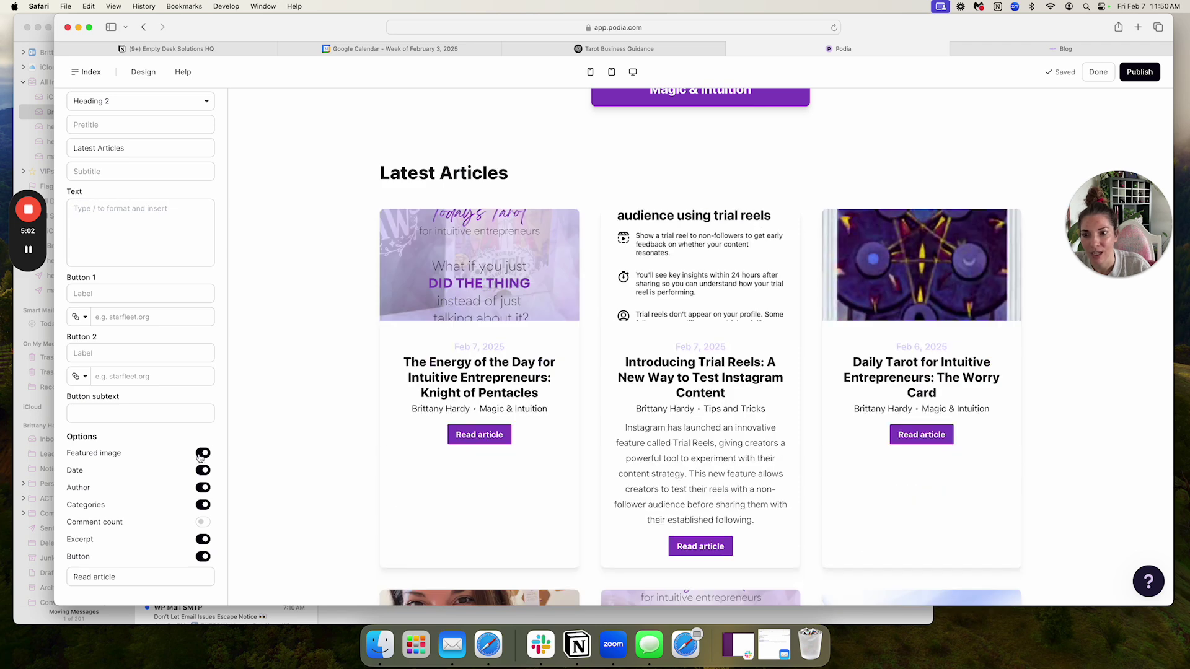
{"action": "left_click", "coordinate": [201, 458]}
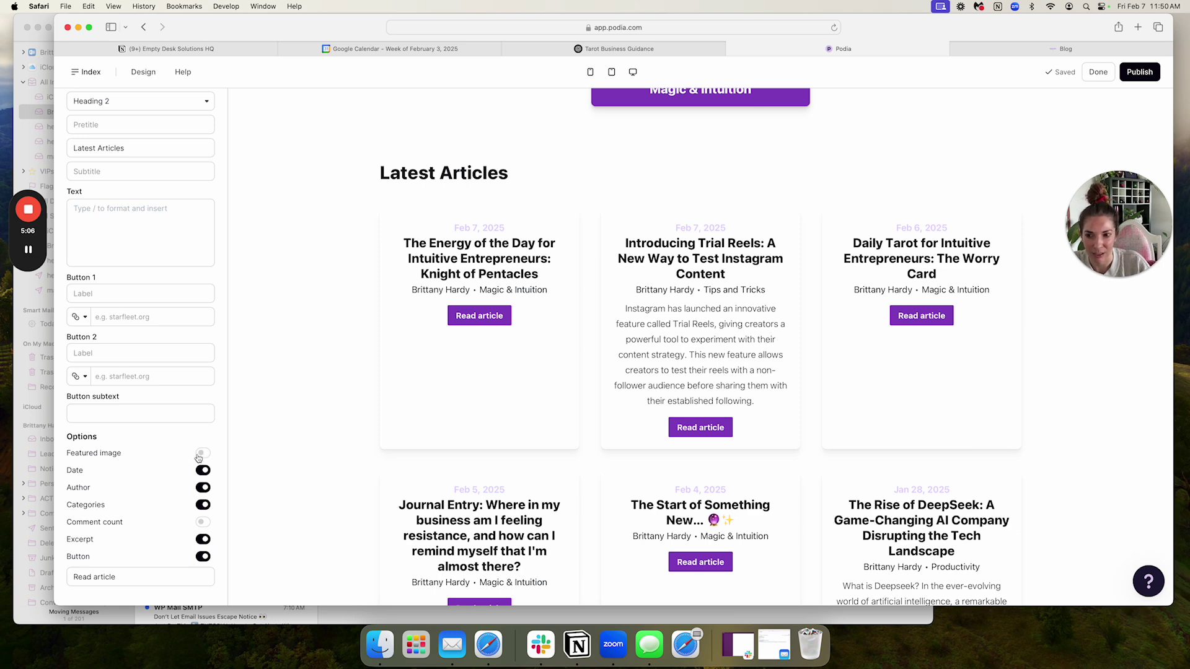
- Turn the posts section's Featured image option on, and demonstrate the Date option by switching it off and back on
{"action": "left_click", "coordinate": [207, 457]}
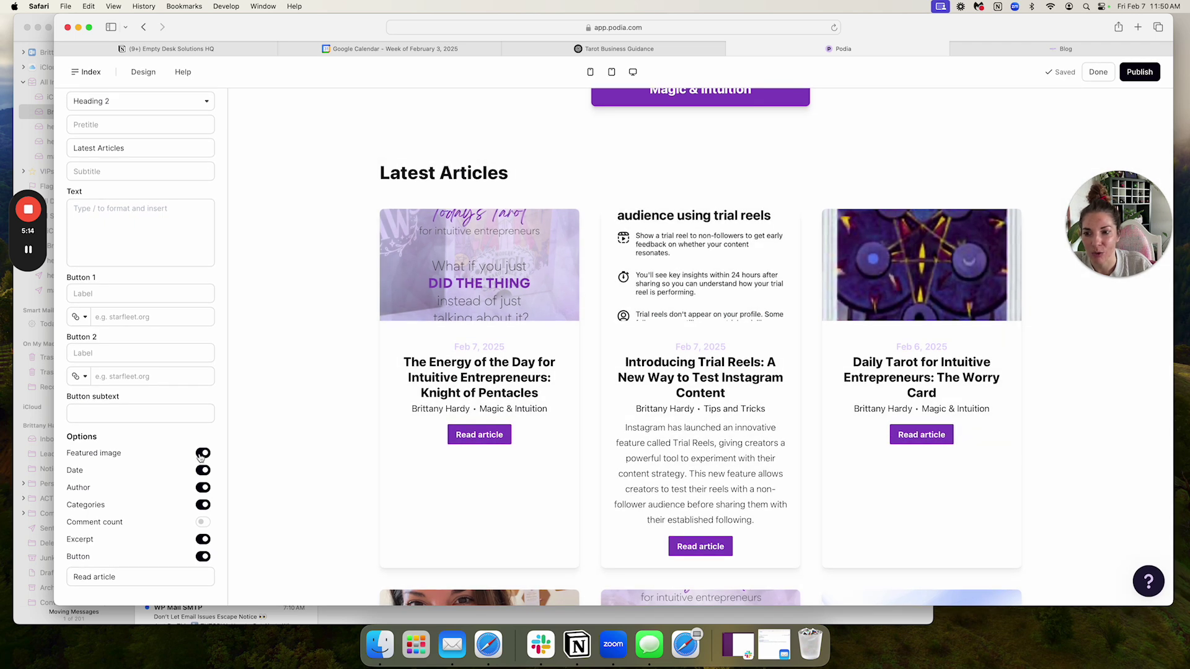
{"action": "left_click", "coordinate": [205, 472]}
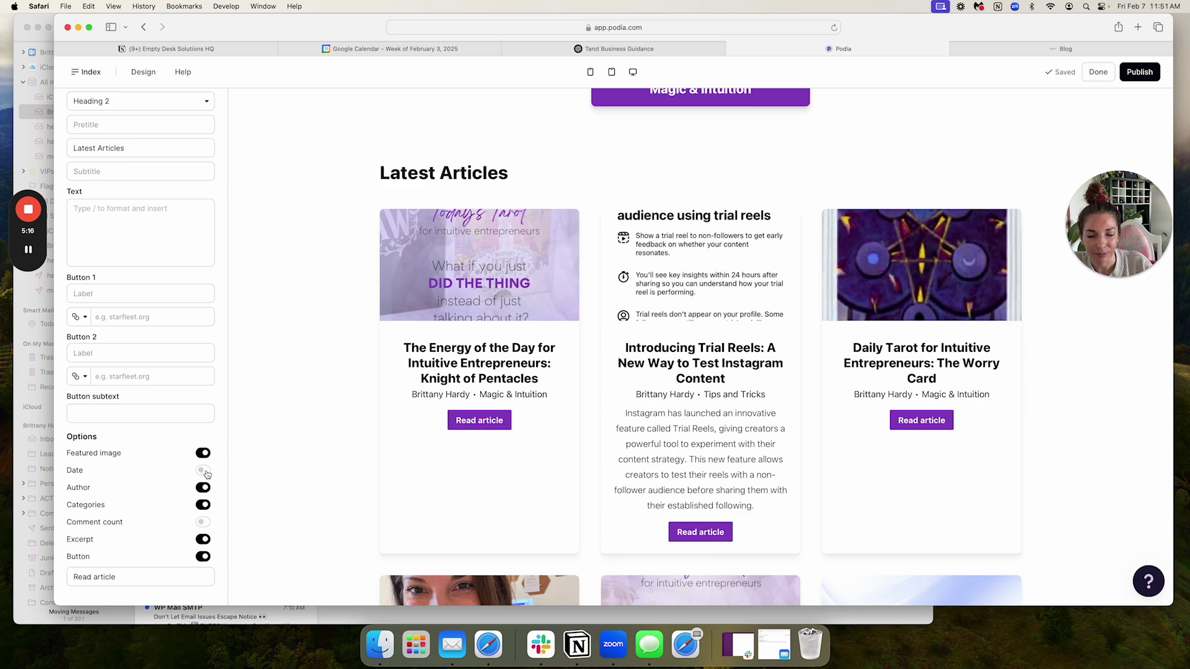
{"action": "left_click", "coordinate": [204, 472]}
{"action": "left_click", "coordinate": [204, 473]}
{"action": "left_click", "coordinate": [204, 473]}
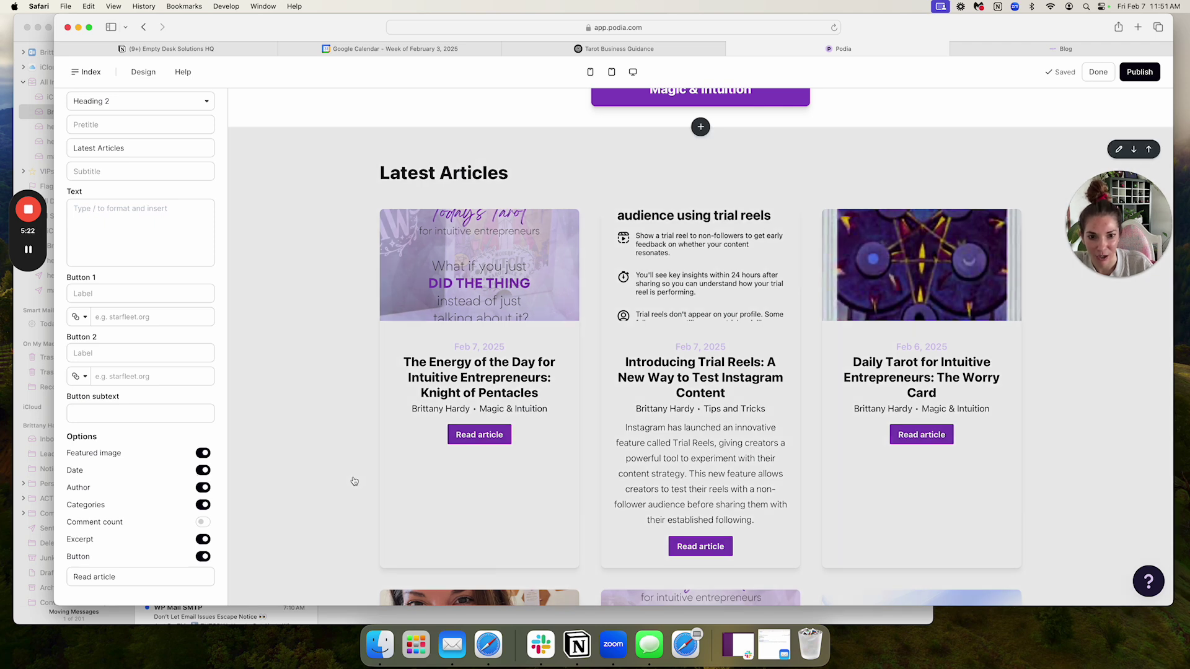
{"action": "scroll", "coordinate": [354, 482], "scroll_direction": "down", "scroll_amount": 1}
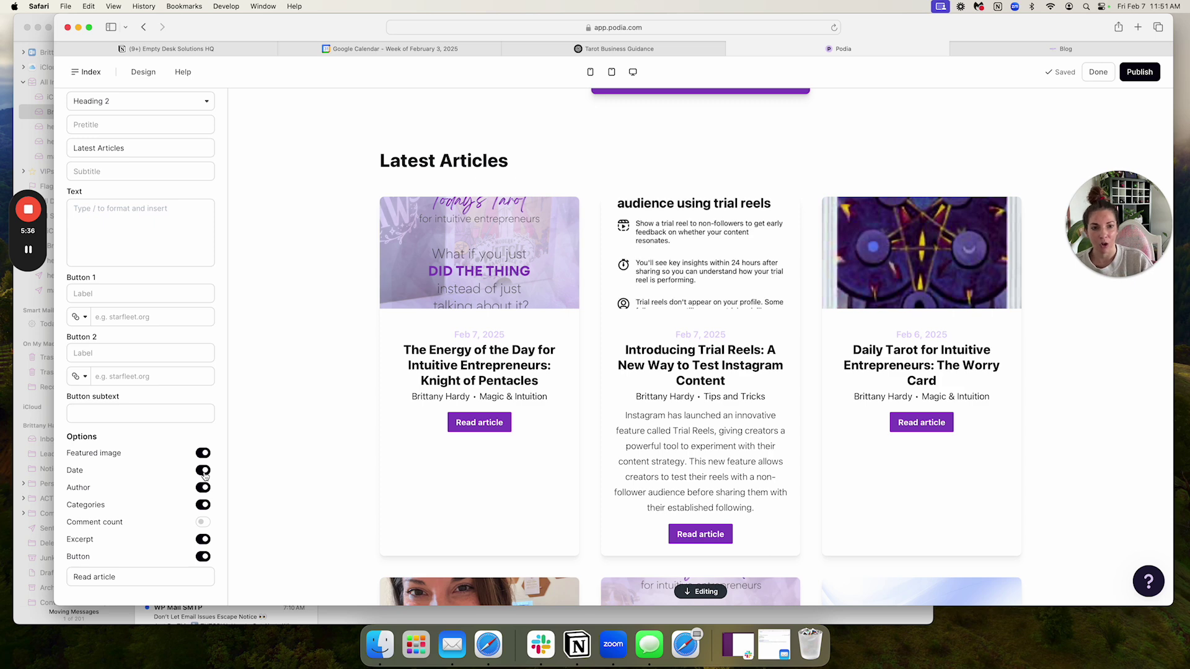
{"action": "left_click", "coordinate": [203, 471]}
{"action": "left_click", "coordinate": [208, 473]}
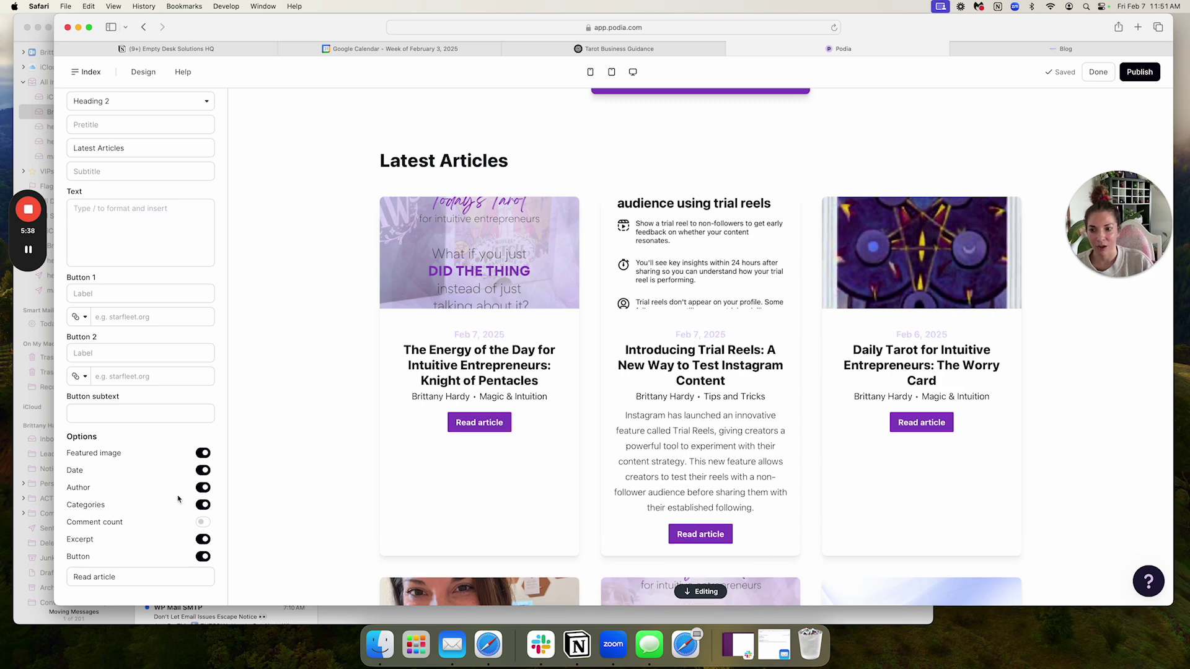
- Demonstrate the posts section's Author option by switching it off and back on, and review the author and category lines on the cards
{"action": "left_click", "coordinate": [203, 489]}
{"action": "left_click", "coordinate": [204, 489]}
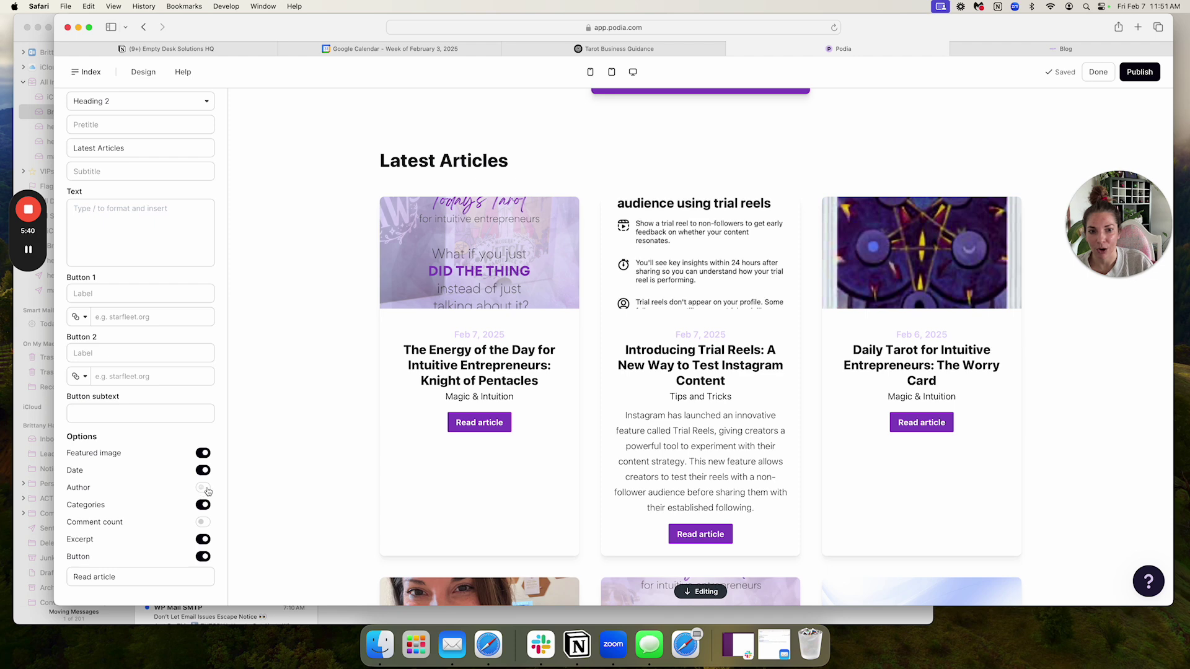
{"action": "left_click", "coordinate": [204, 490]}
{"action": "left_click", "coordinate": [205, 489]}
{"action": "scroll", "coordinate": [325, 496], "scroll_direction": "down", "scroll_amount": 6}
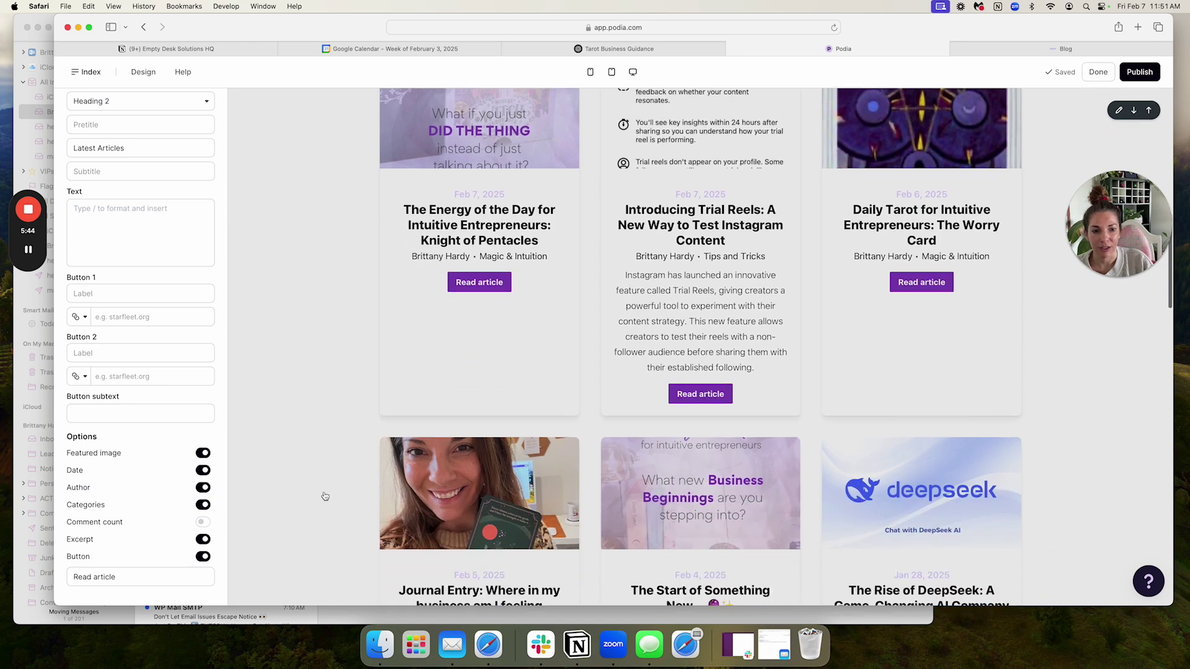
{"action": "scroll", "coordinate": [325, 496], "scroll_direction": "down", "scroll_amount": 6}
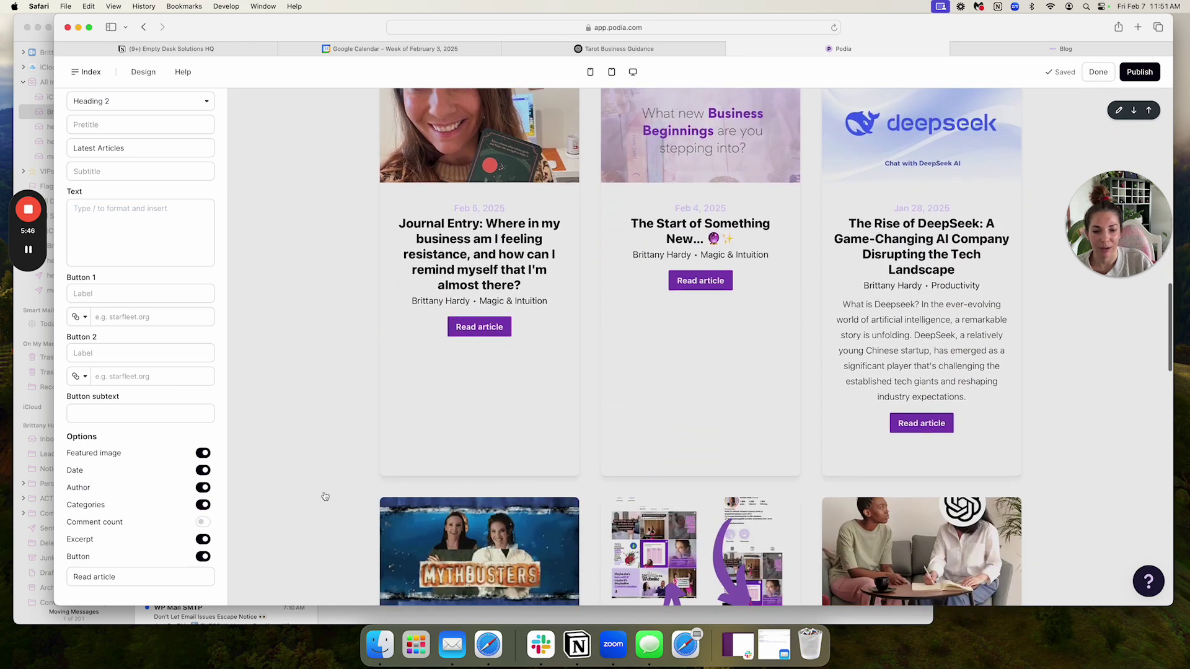
{"action": "scroll", "coordinate": [324, 496], "scroll_direction": "up", "scroll_amount": 10}
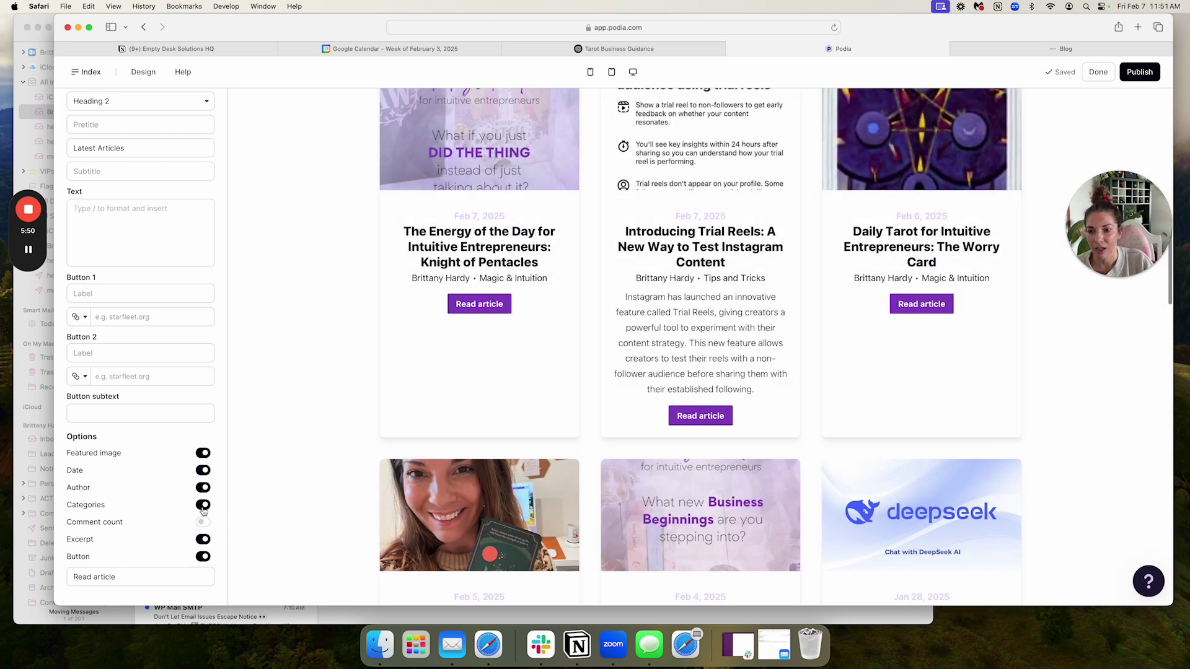
{"action": "scroll", "coordinate": [342, 447], "scroll_direction": "up", "scroll_amount": 1}
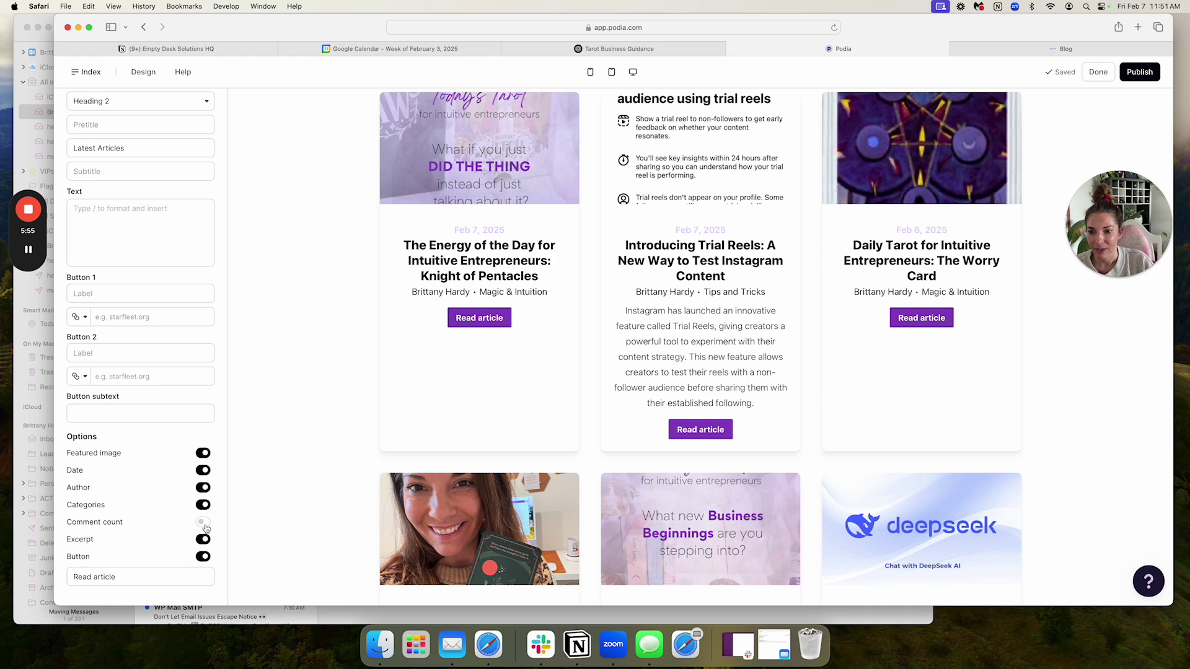
{"action": "left_click", "coordinate": [202, 523]}
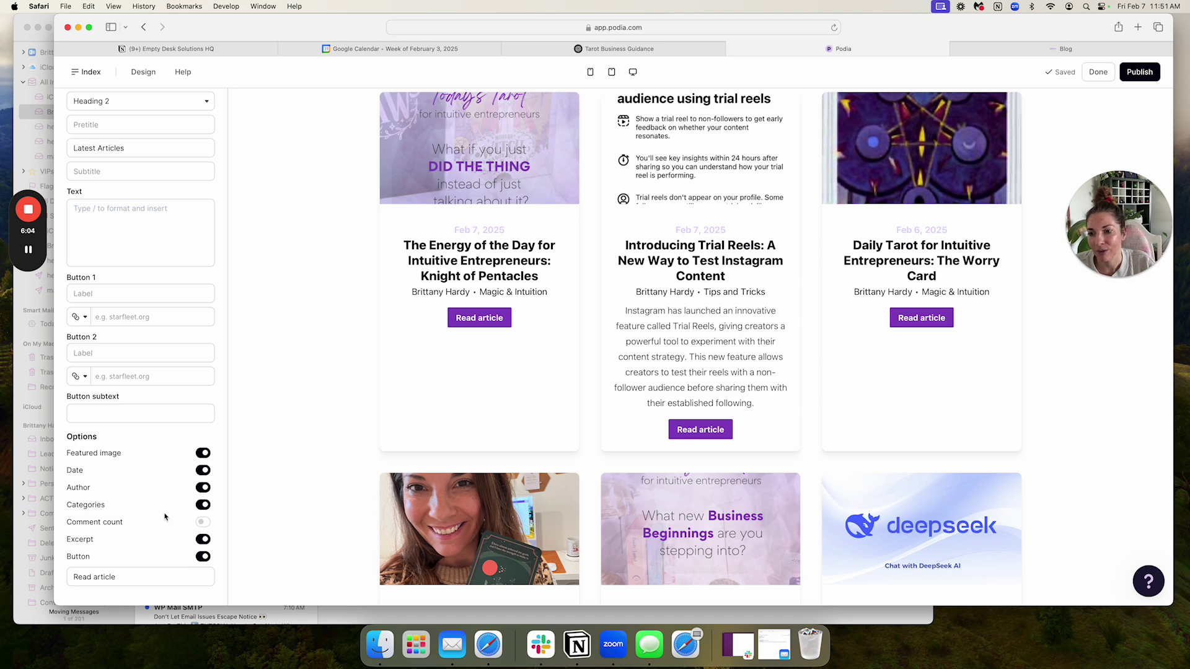
- Compare the article cards with and without excerpts, and leave the posts section's Excerpt option off
{"action": "left_click", "coordinate": [203, 541]}
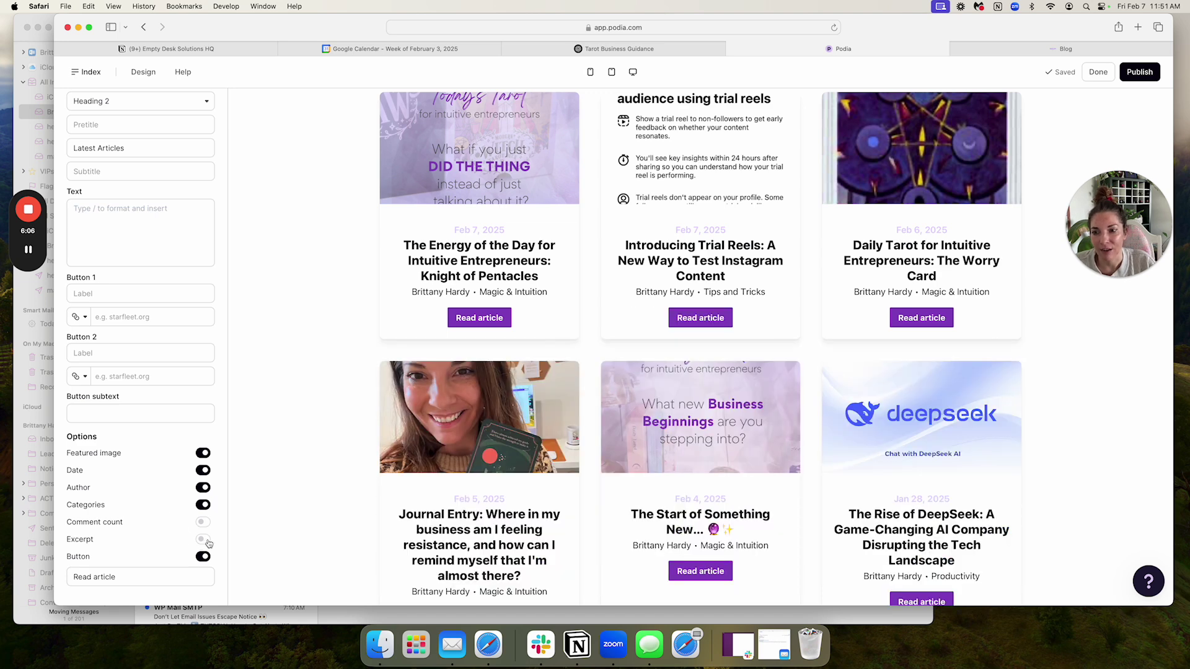
{"action": "left_click", "coordinate": [207, 541]}
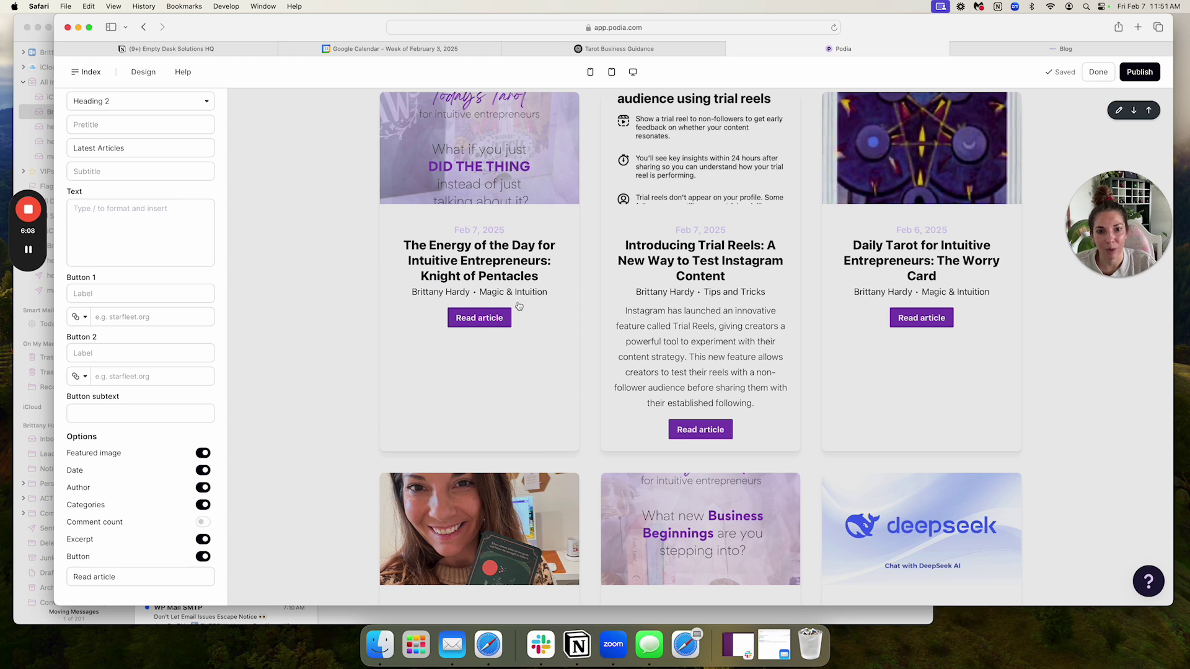
{"action": "scroll", "coordinate": [673, 333], "scroll_direction": "down", "scroll_amount": 5}
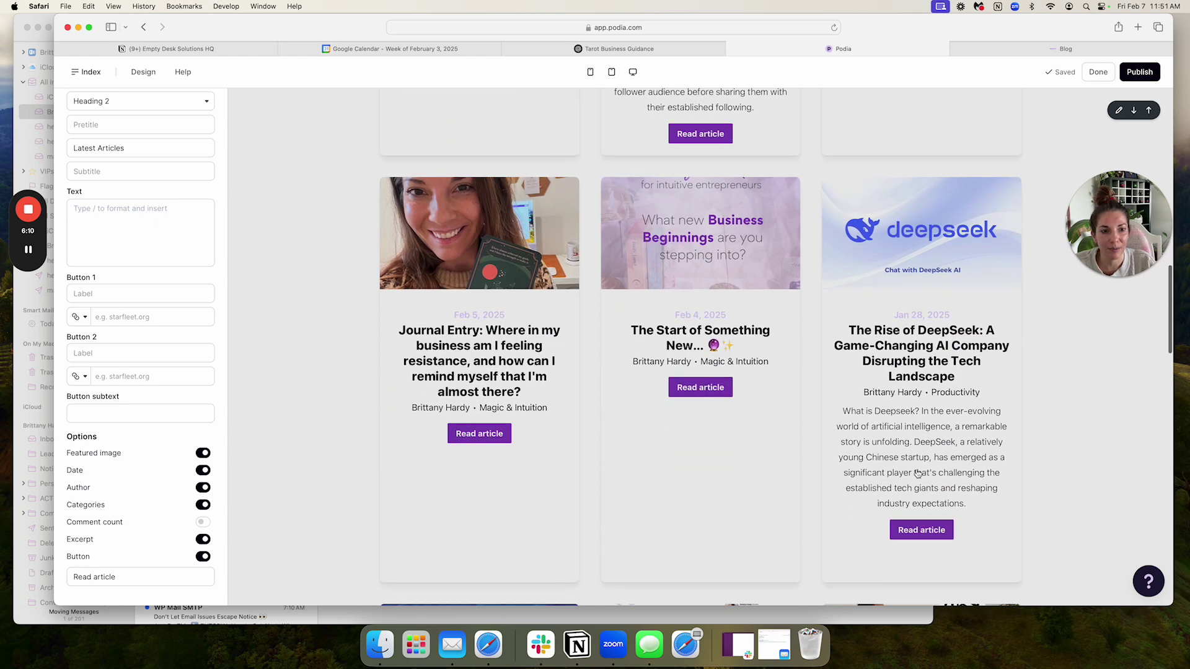
{"action": "scroll", "coordinate": [701, 317], "scroll_direction": "up", "scroll_amount": 5}
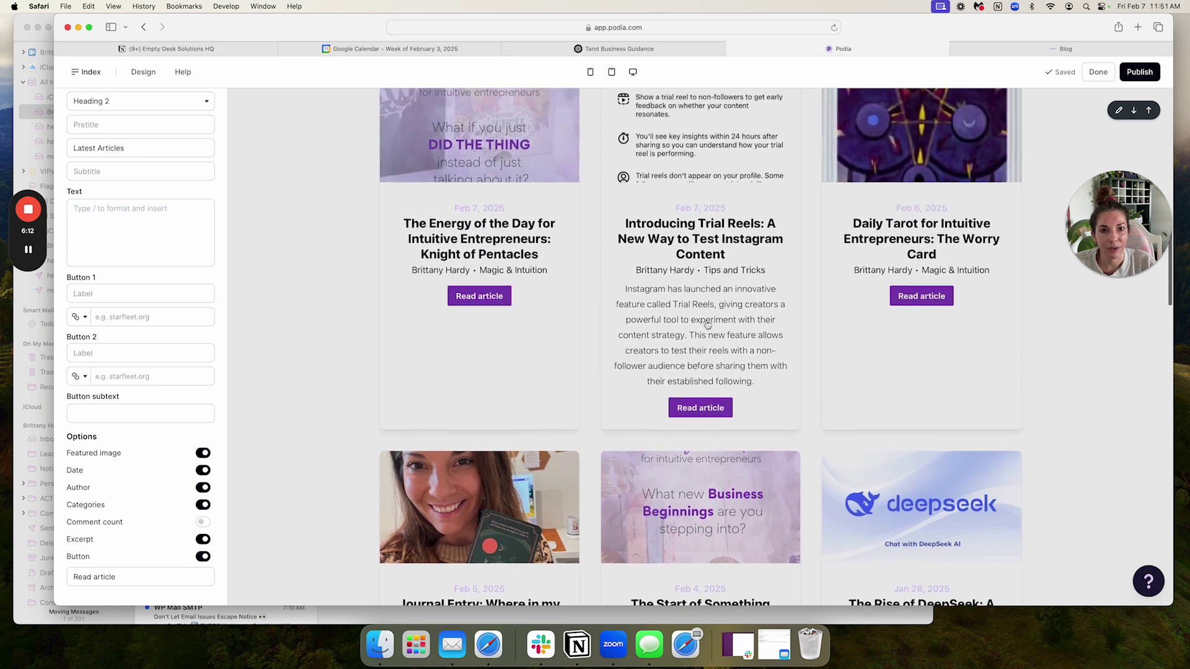
{"action": "scroll", "coordinate": [701, 317], "scroll_direction": "down", "scroll_amount": 5}
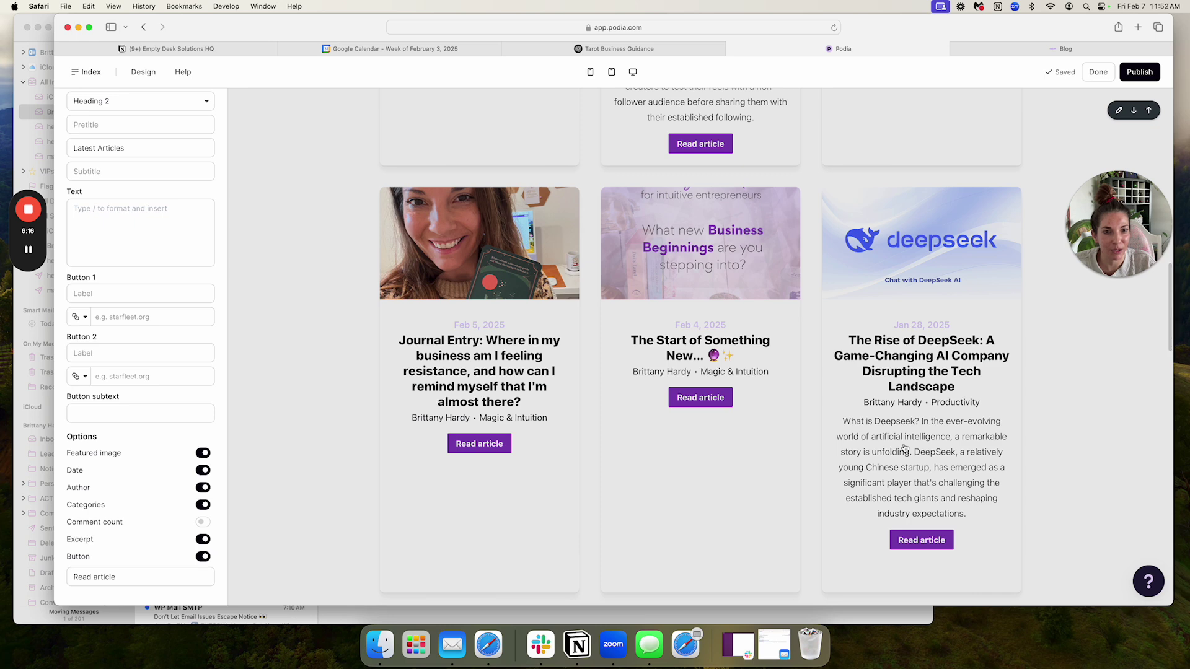
{"action": "scroll", "coordinate": [674, 307], "scroll_direction": "up", "scroll_amount": 5}
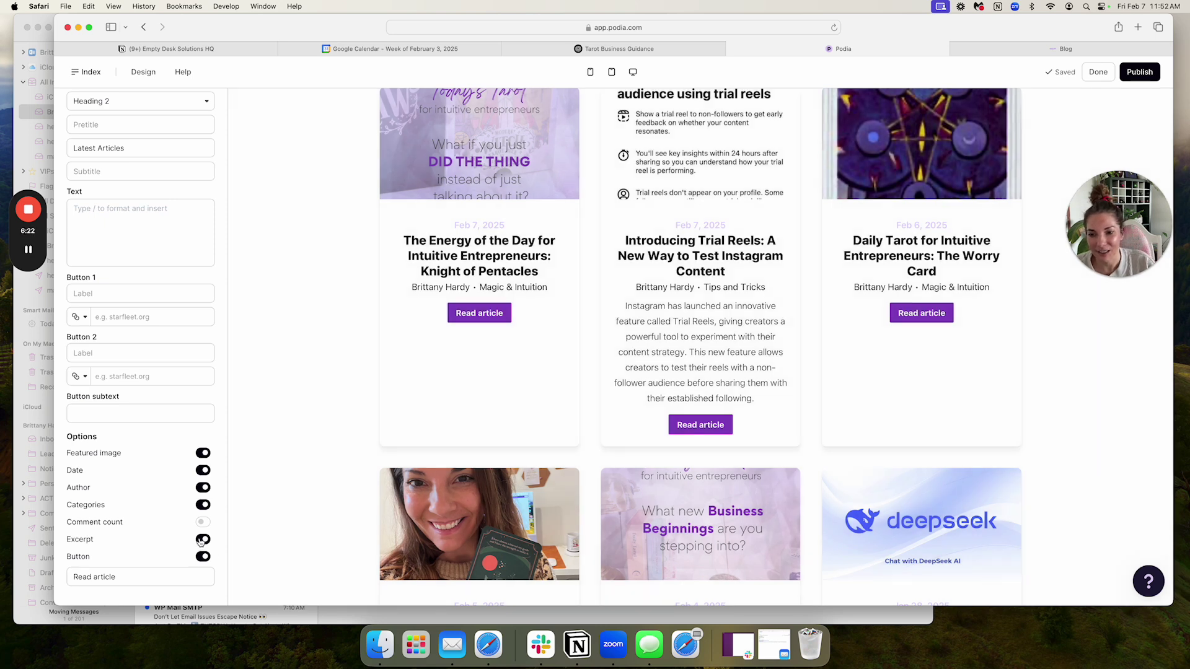
{"action": "left_click", "coordinate": [201, 540]}
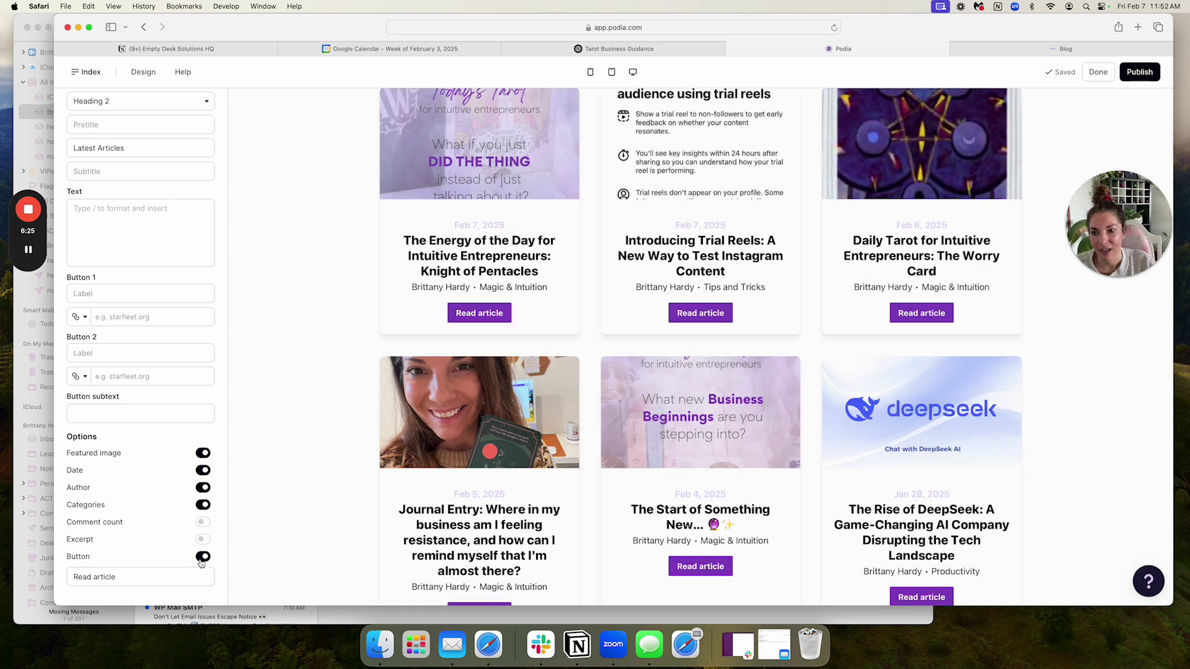
- Try the posts section without its Button option, restore it, and set the button label to "Read"
{"action": "left_click", "coordinate": [202, 558]}
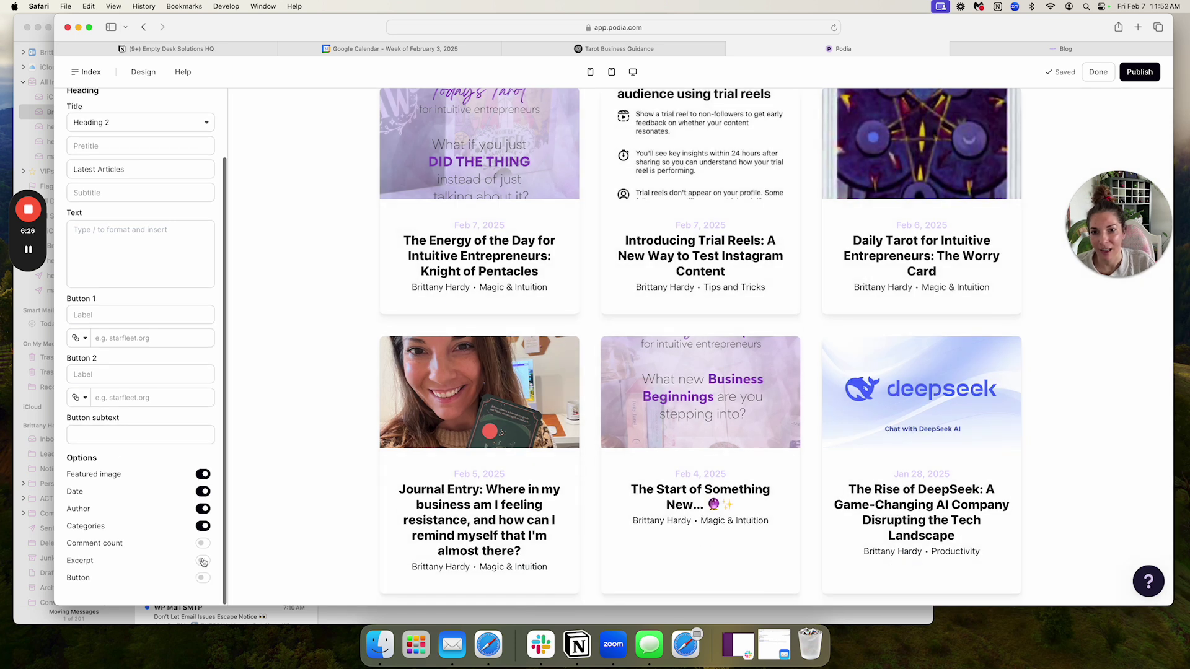
{"action": "left_click", "coordinate": [205, 579]}
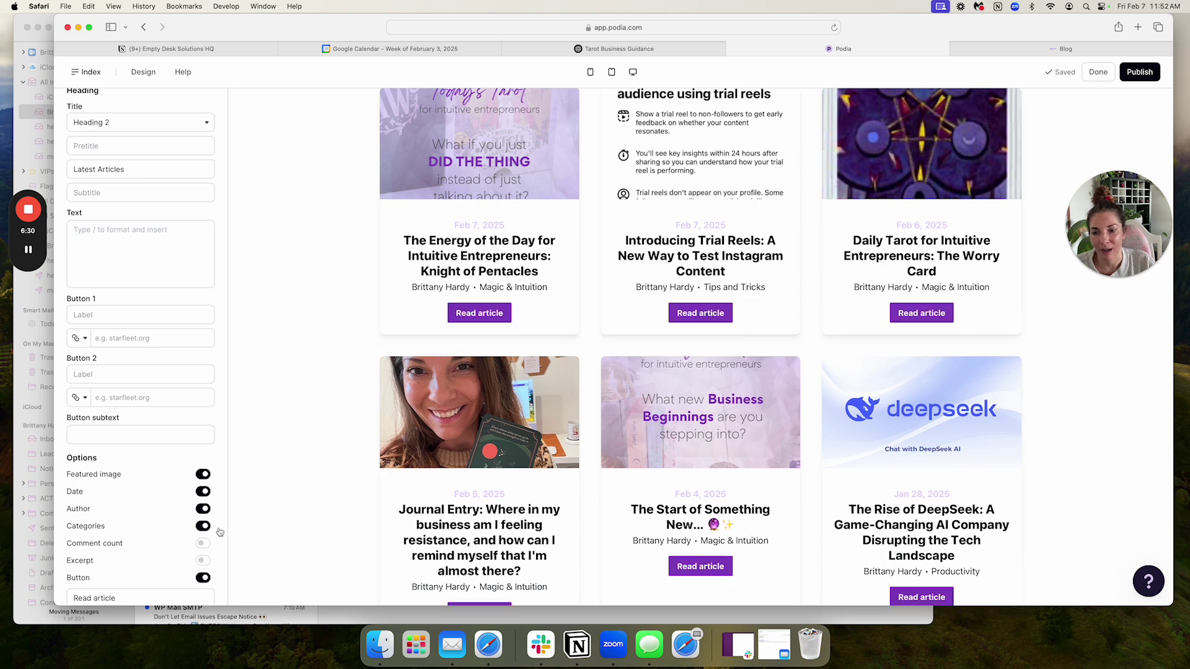
{"action": "scroll", "coordinate": [174, 577], "scroll_direction": "down", "scroll_amount": 2}
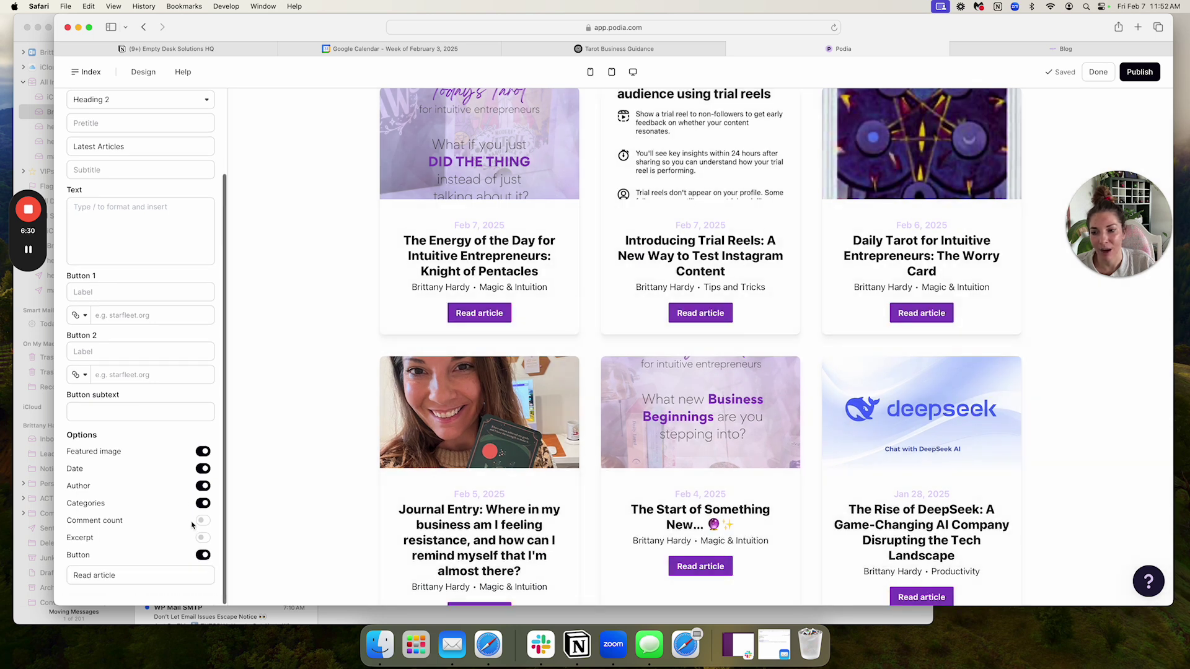
{"action": "triple_click", "coordinate": [152, 583]}
{"action": "type", "text": "Read"}
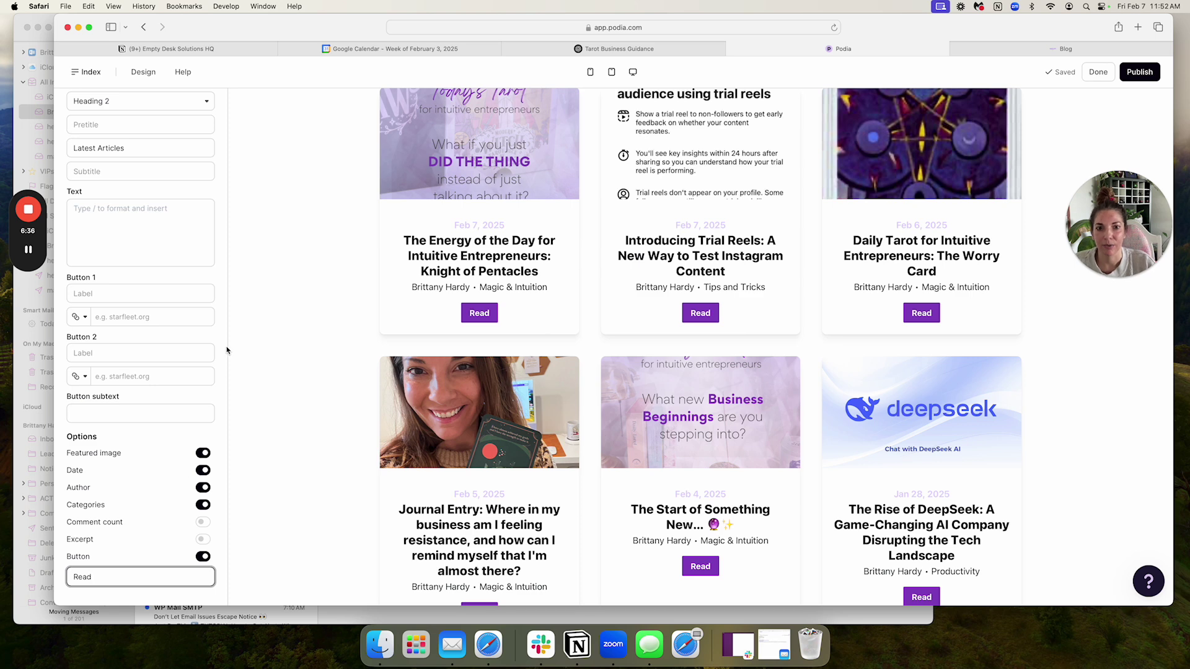
- In the posts section's design settings, set the image aspect ratio to Square
{"action": "scroll", "coordinate": [227, 350], "scroll_direction": "up", "scroll_amount": 2}
{"action": "scroll", "coordinate": [226, 350], "scroll_direction": "up", "scroll_amount": 2}
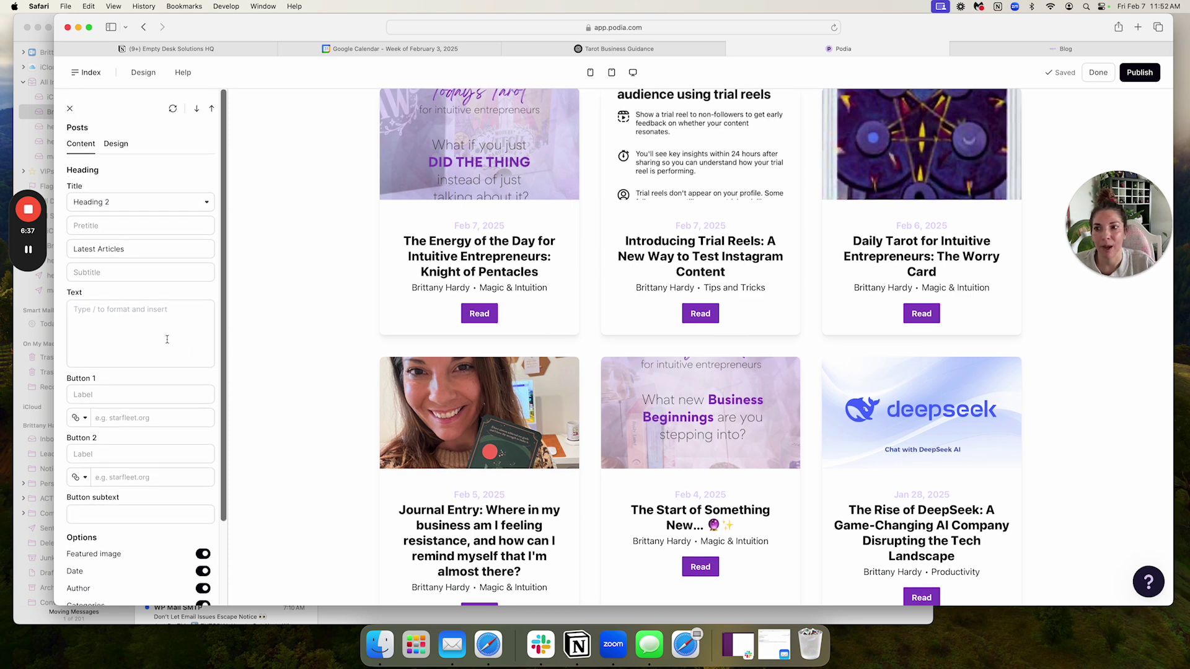
{"action": "left_click", "coordinate": [116, 143]}
{"action": "scroll", "coordinate": [329, 202], "scroll_direction": "up", "scroll_amount": 4}
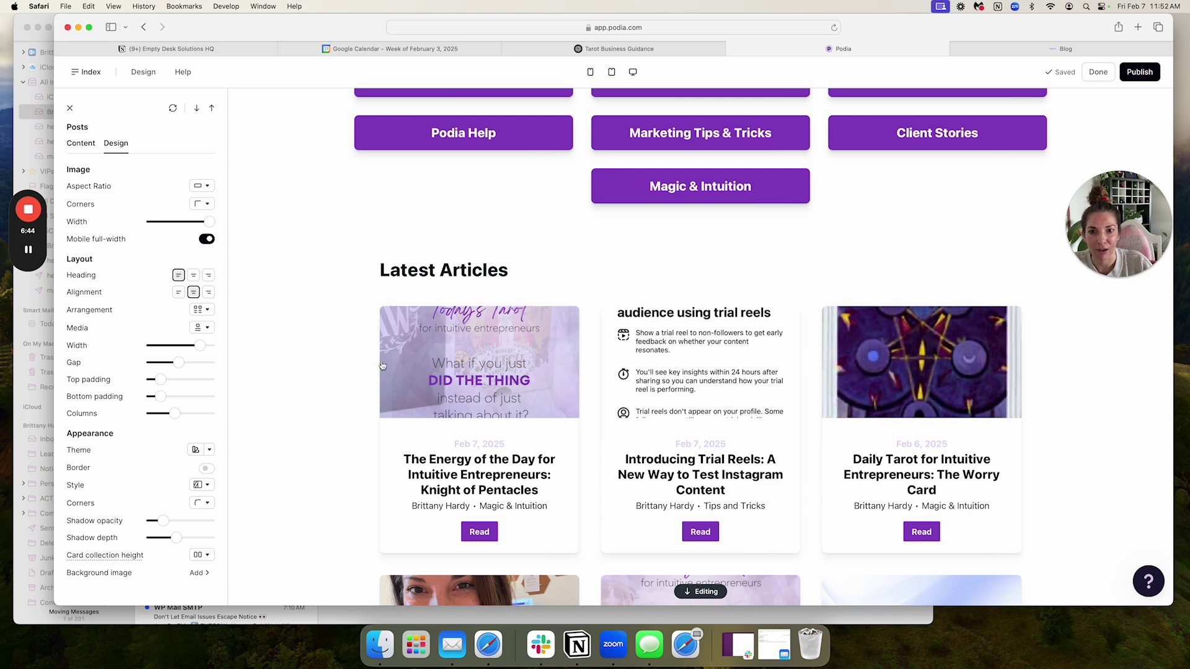
{"action": "scroll", "coordinate": [382, 367], "scroll_direction": "down", "scroll_amount": 2}
{"action": "scroll", "coordinate": [422, 388], "scroll_direction": "down", "scroll_amount": 1}
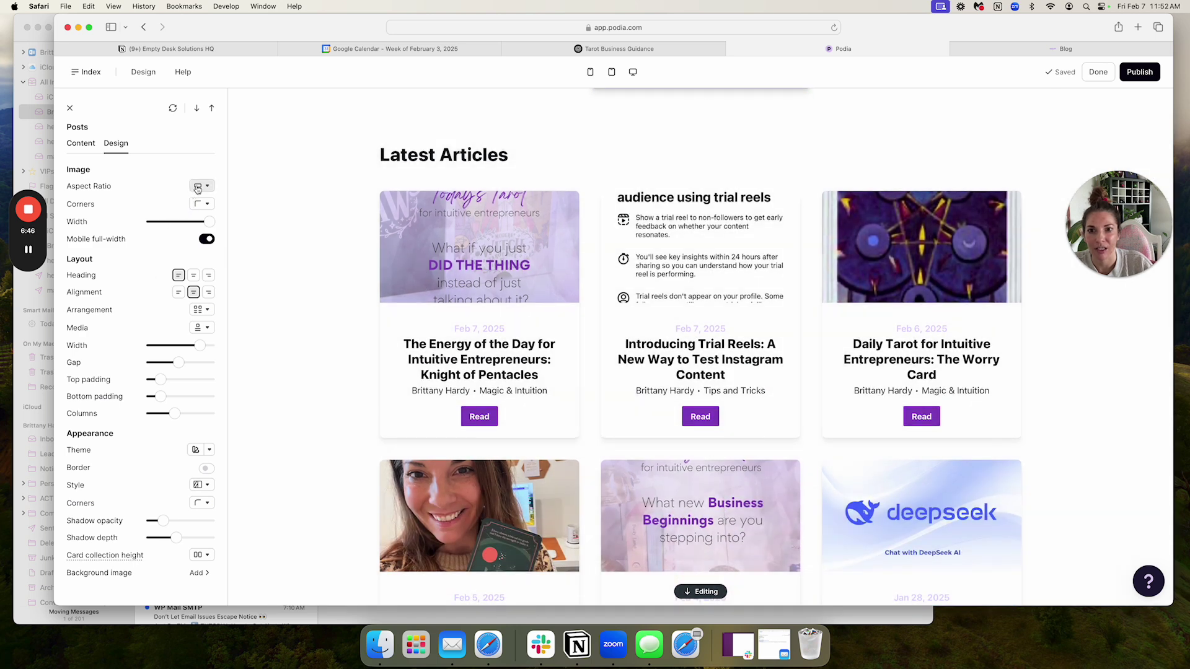
{"action": "left_click", "coordinate": [197, 186]}
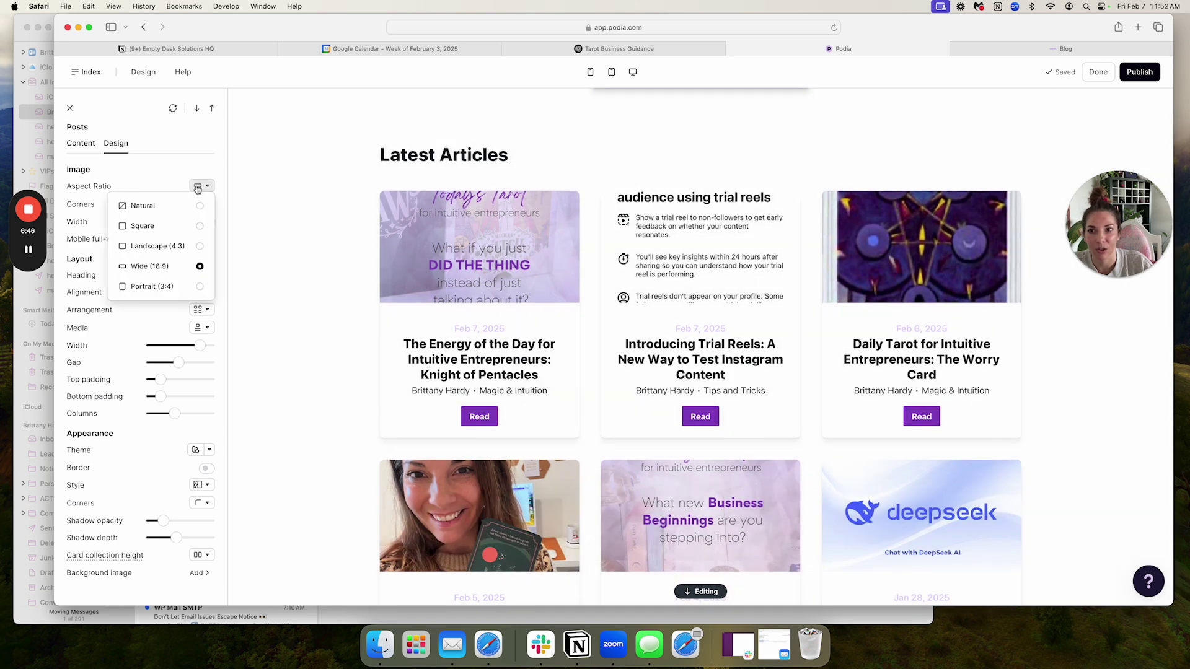
{"action": "left_click", "coordinate": [175, 227]}
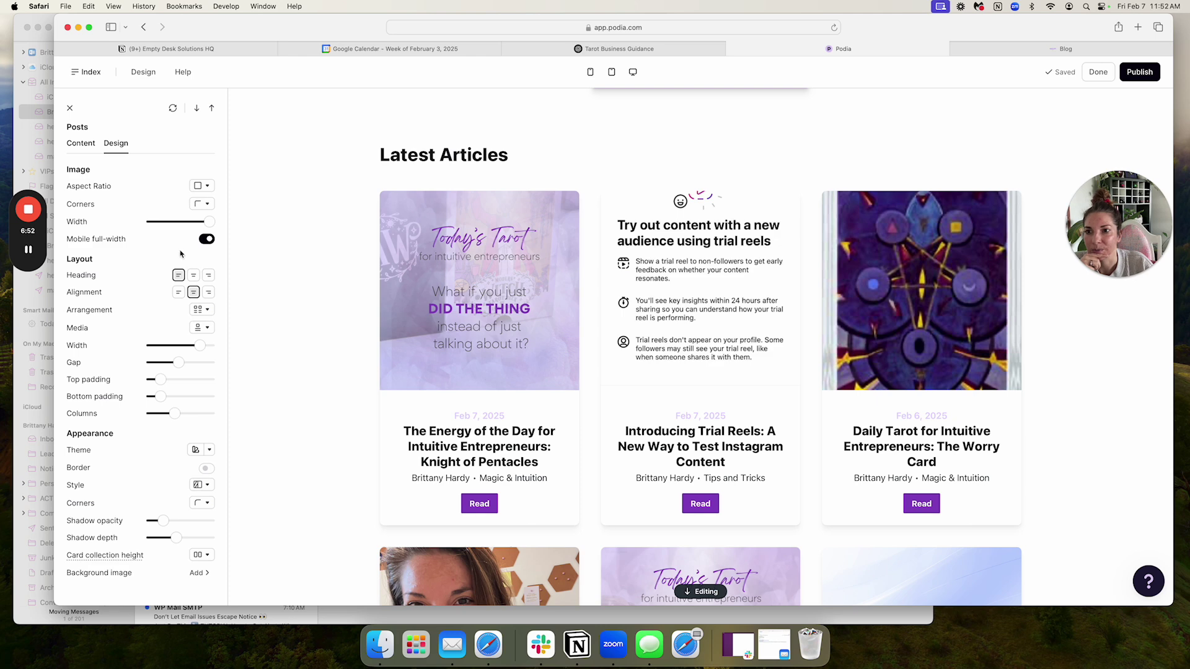
- Try an 85% image width and the Card style on the posts section, and restore full width and the Split style
{"action": "mouse_move", "coordinate": [209, 226]}
{"action": "left_mouse_down"}
{"action": "mouse_move", "coordinate": [175, 224]}
{"action": "mouse_move", "coordinate": [201, 227]}
{"action": "left_mouse_up"}
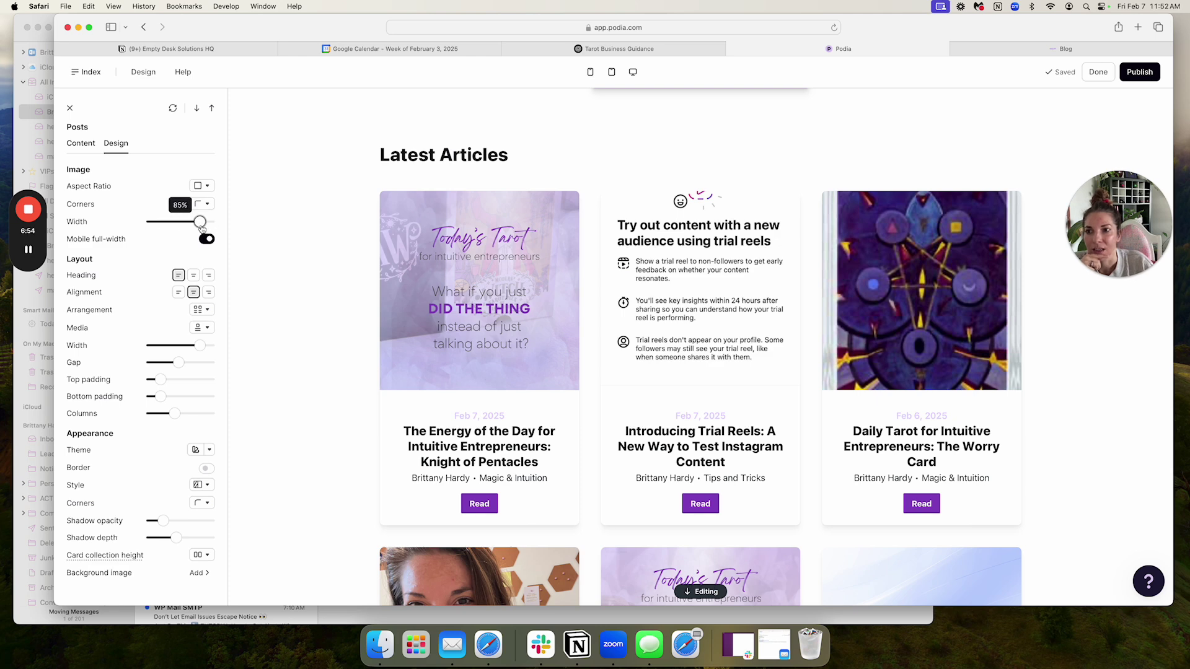
{"action": "left_click", "coordinate": [201, 485]}
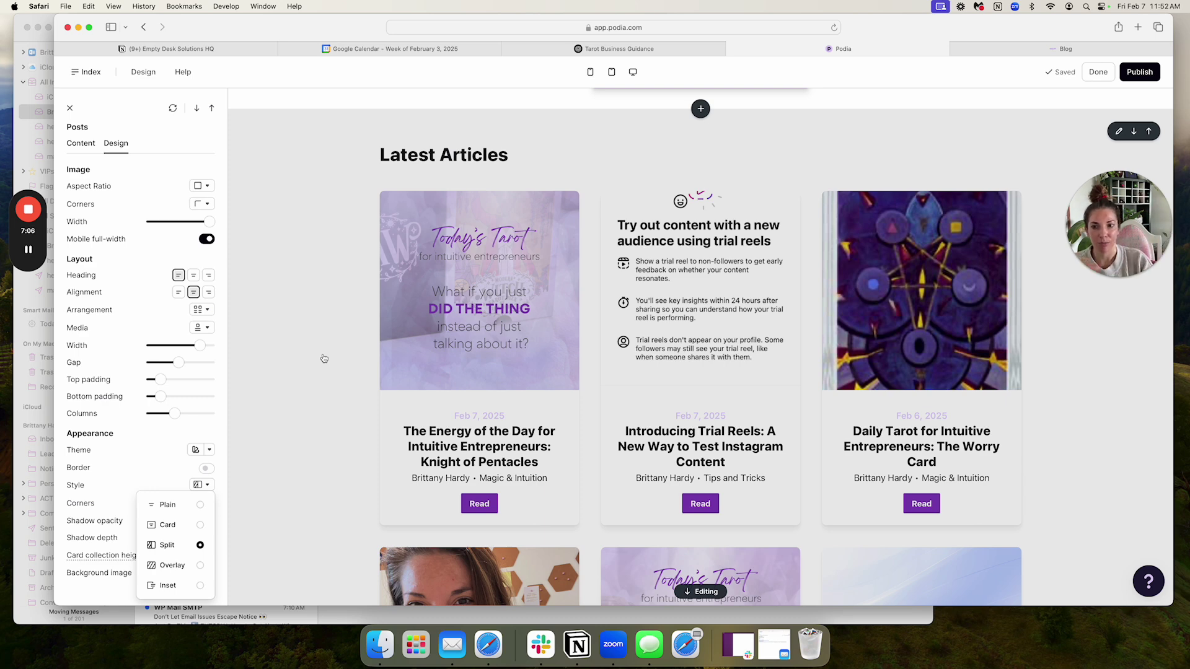
{"action": "scroll", "coordinate": [323, 347], "scroll_direction": "down", "scroll_amount": 1}
{"action": "left_click", "coordinate": [166, 525]}
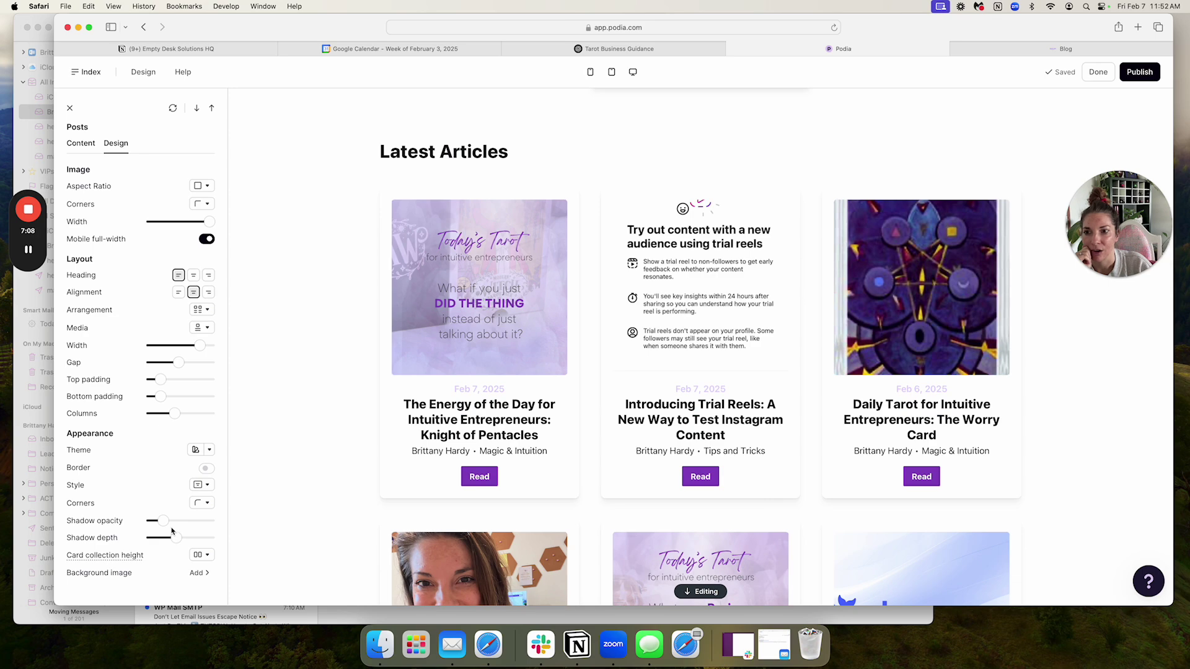
{"action": "mouse_move", "coordinate": [210, 224]}
{"action": "left_mouse_down"}
{"action": "mouse_move", "coordinate": [188, 227]}
{"action": "mouse_move", "coordinate": [209, 227]}
{"action": "left_mouse_up"}
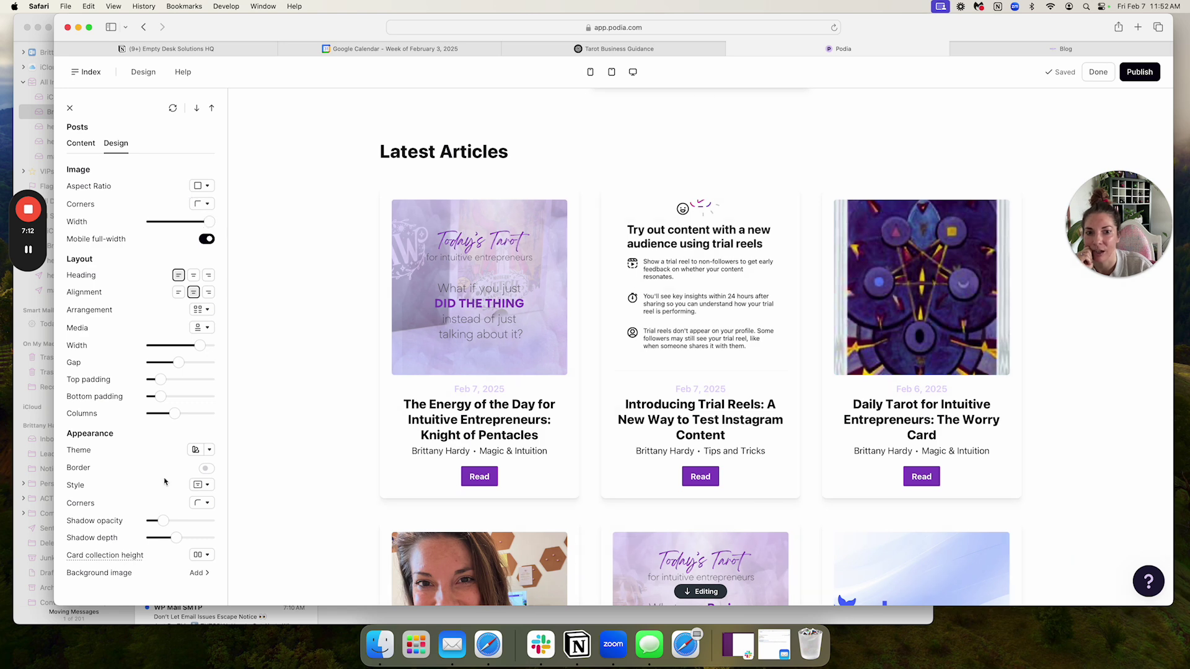
{"action": "left_click", "coordinate": [199, 485]}
{"action": "left_click", "coordinate": [169, 546]}
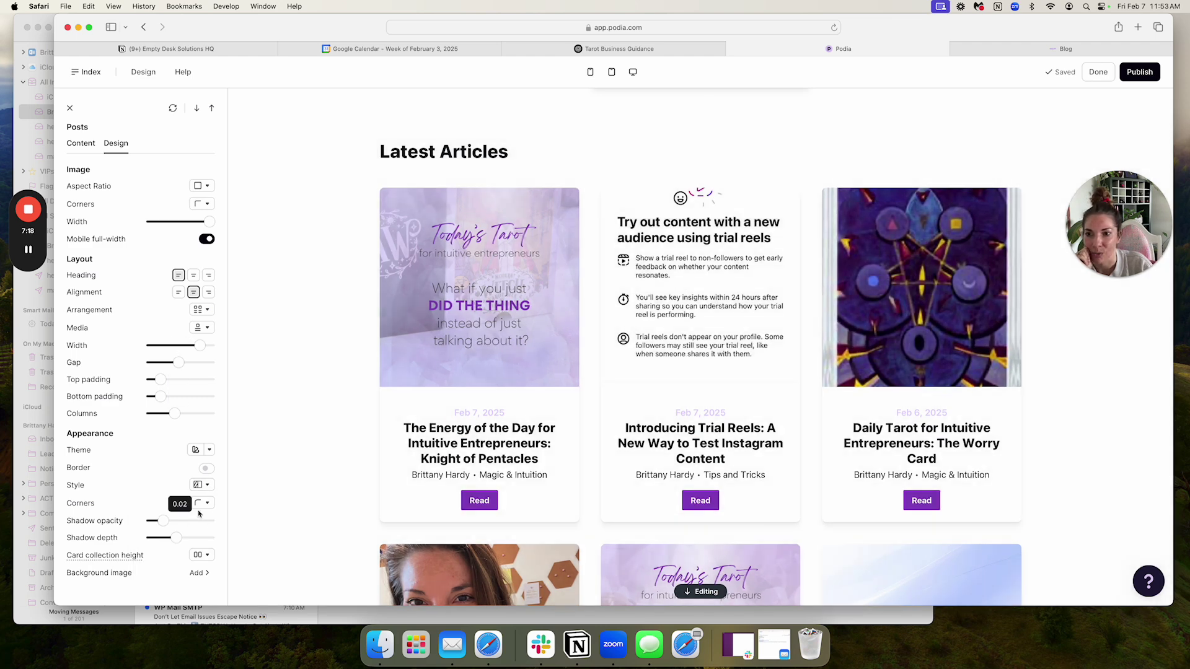
- In the posts section's design settings, try the Unique card heights option and restore Unified card heights
{"action": "left_click", "coordinate": [202, 327]}
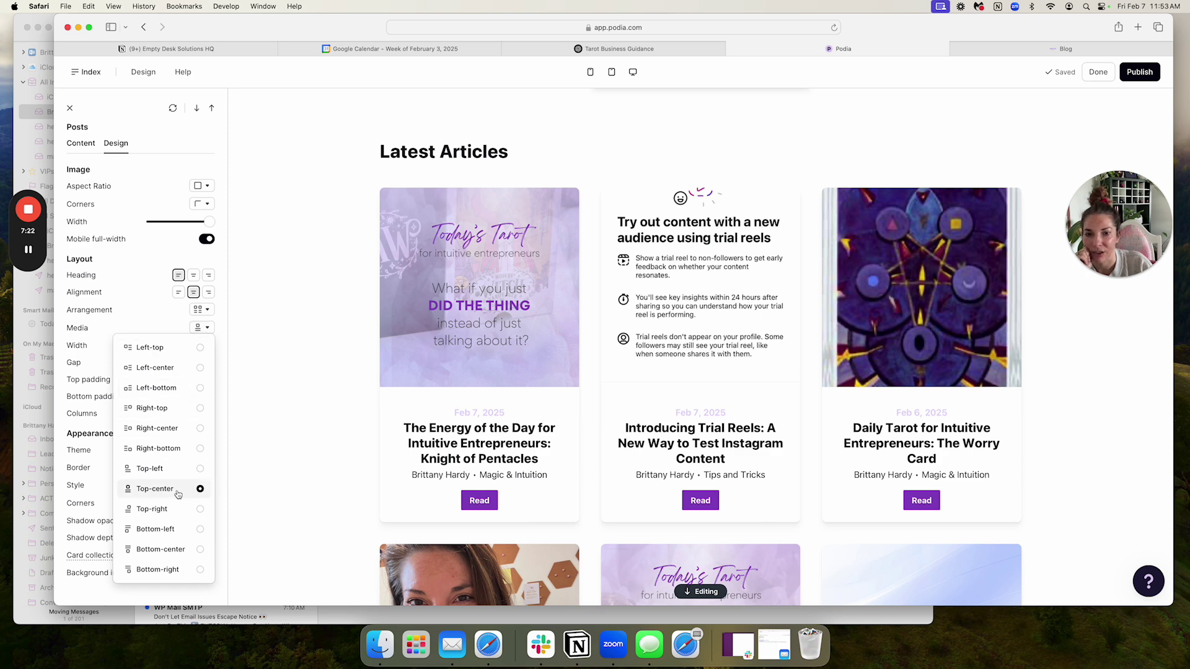
{"action": "left_click", "coordinate": [141, 287]}
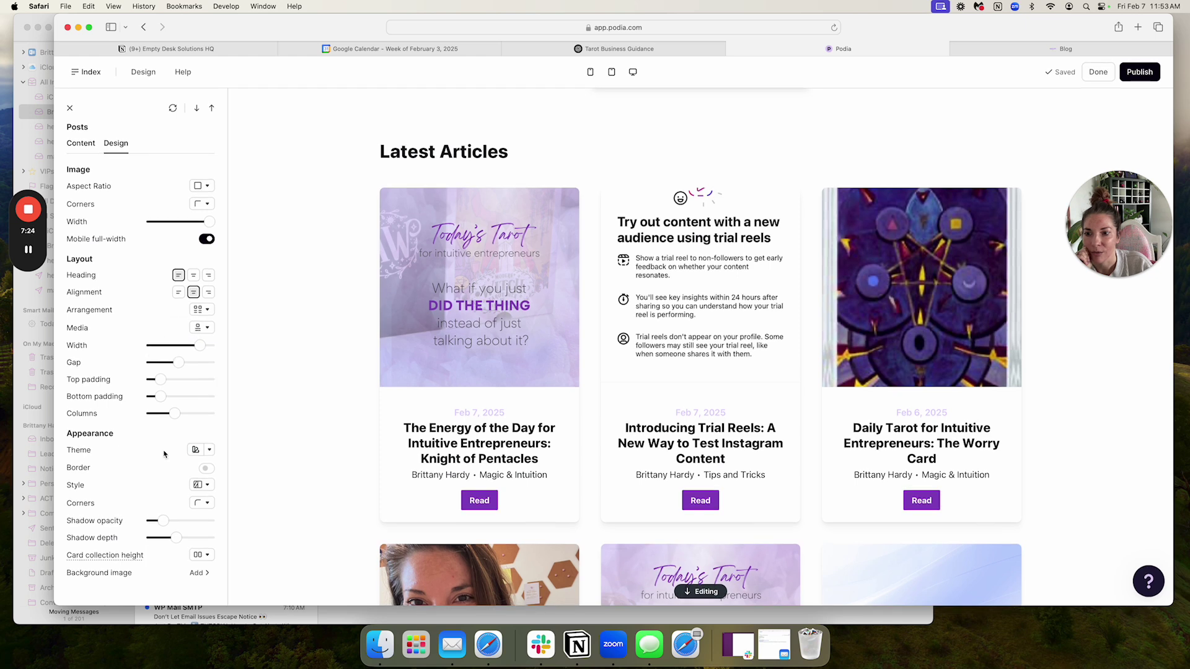
{"action": "left_click", "coordinate": [203, 560]}
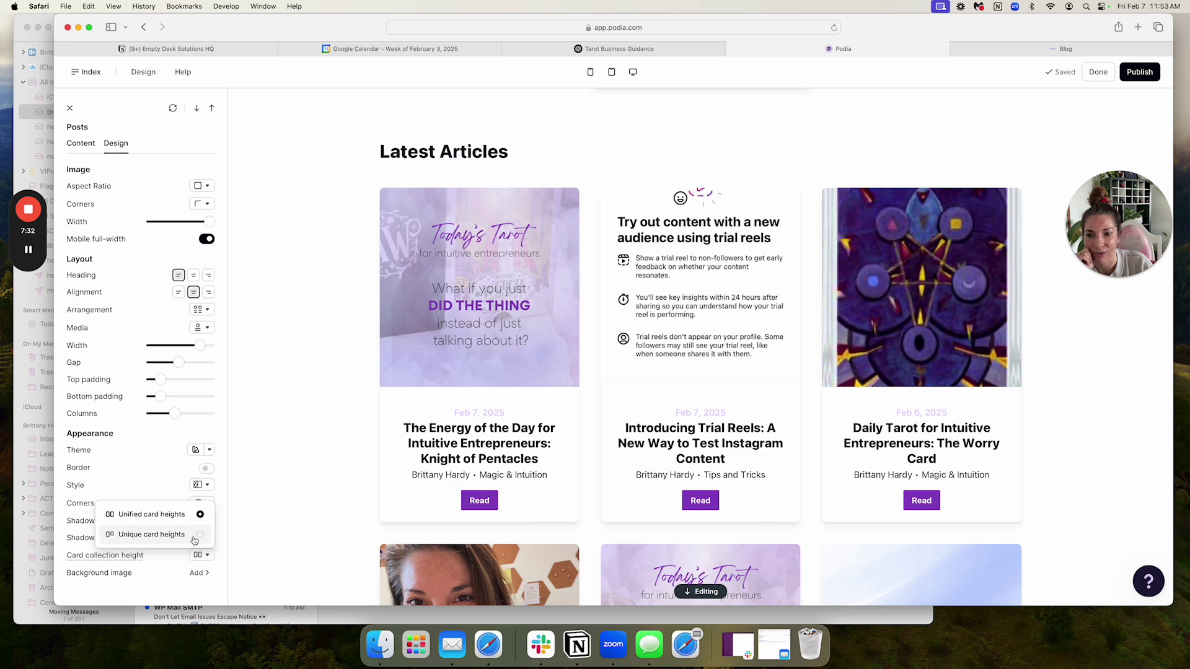
{"action": "left_click", "coordinate": [194, 536]}
{"action": "scroll", "coordinate": [353, 487], "scroll_direction": "down", "scroll_amount": 6}
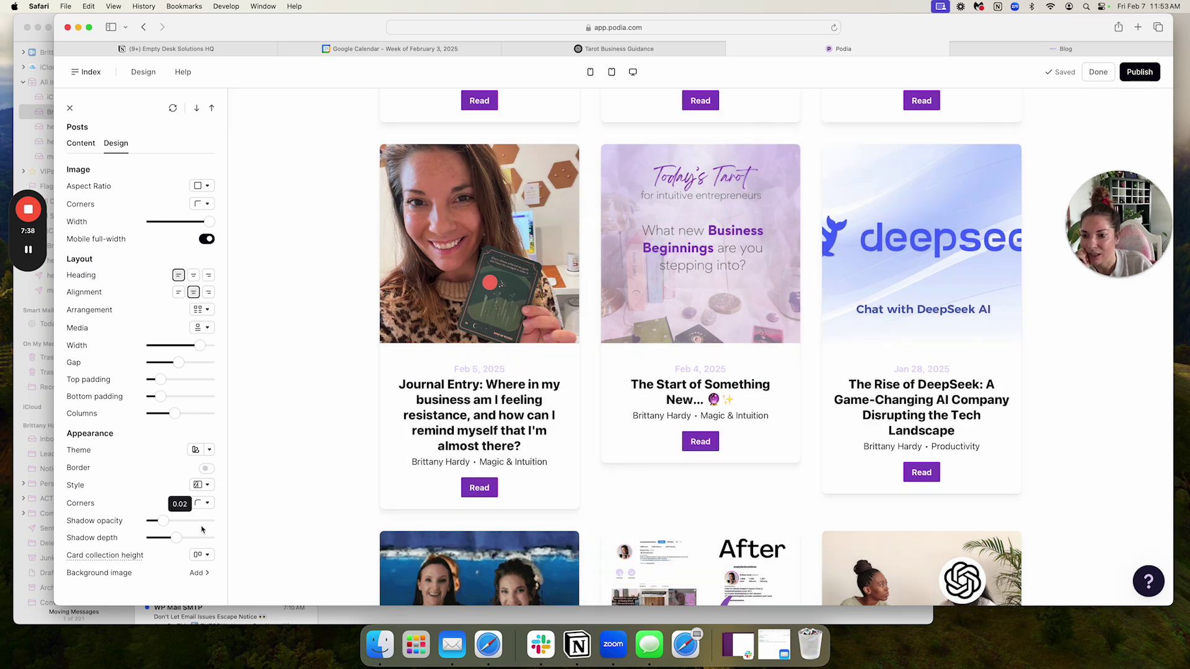
{"action": "left_click", "coordinate": [200, 561]}
{"action": "left_click", "coordinate": [149, 510]}
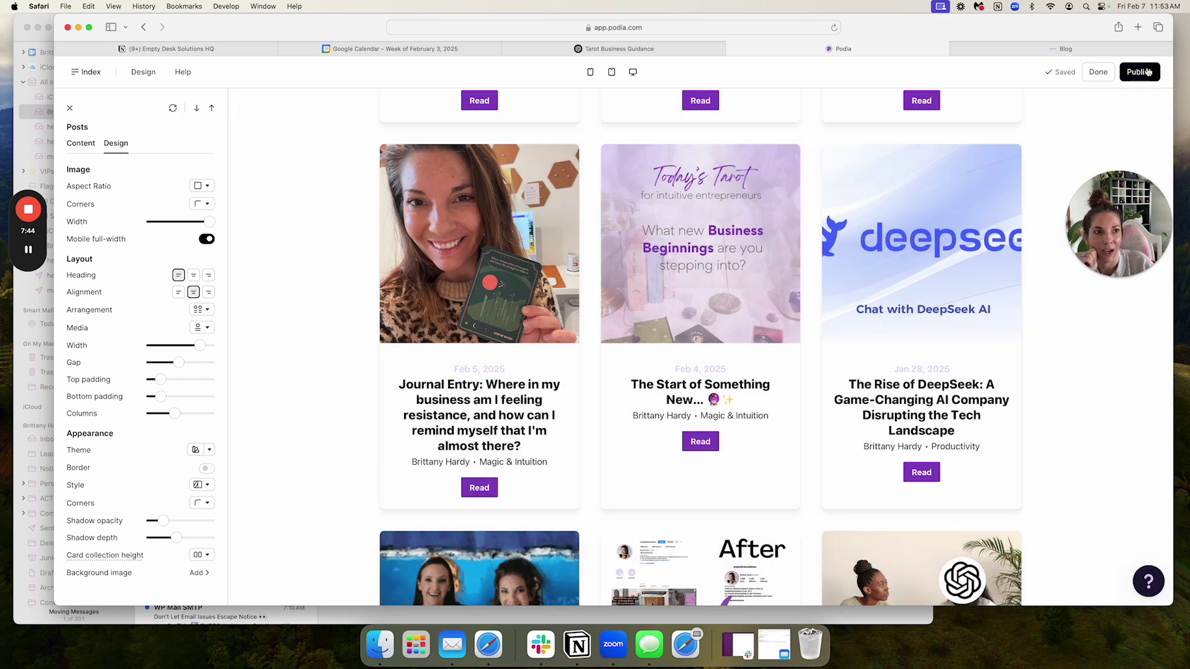
- Publish the changes to the Index template
{"action": "left_click", "coordinate": [1140, 71]}
{"action": "scroll", "coordinate": [775, 253], "scroll_direction": "up", "scroll_amount": 1}
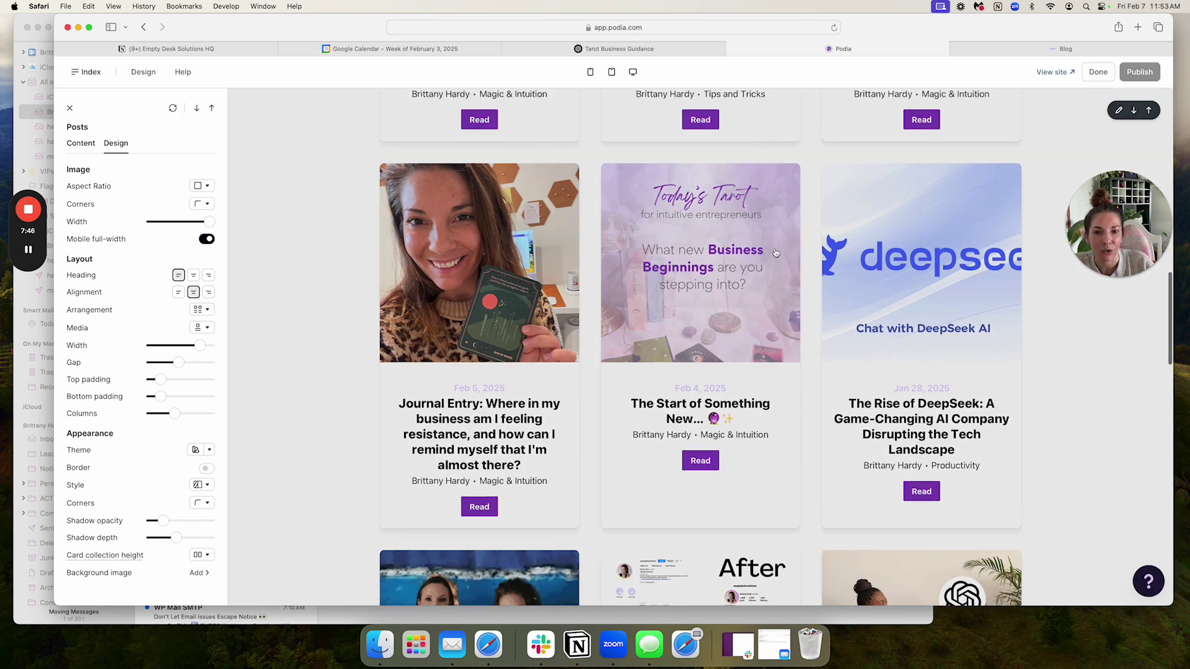
{"action": "scroll", "coordinate": [775, 253], "scroll_direction": "up", "scroll_amount": 10}
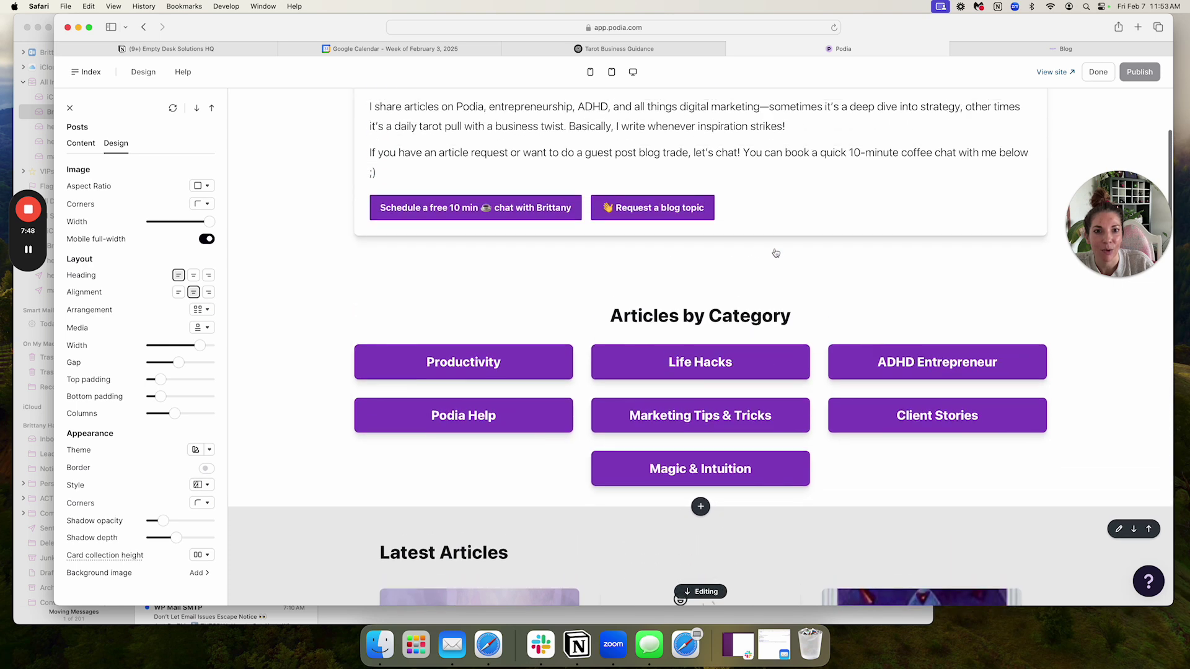
{"action": "scroll", "coordinate": [776, 253], "scroll_direction": "up", "scroll_amount": 5}
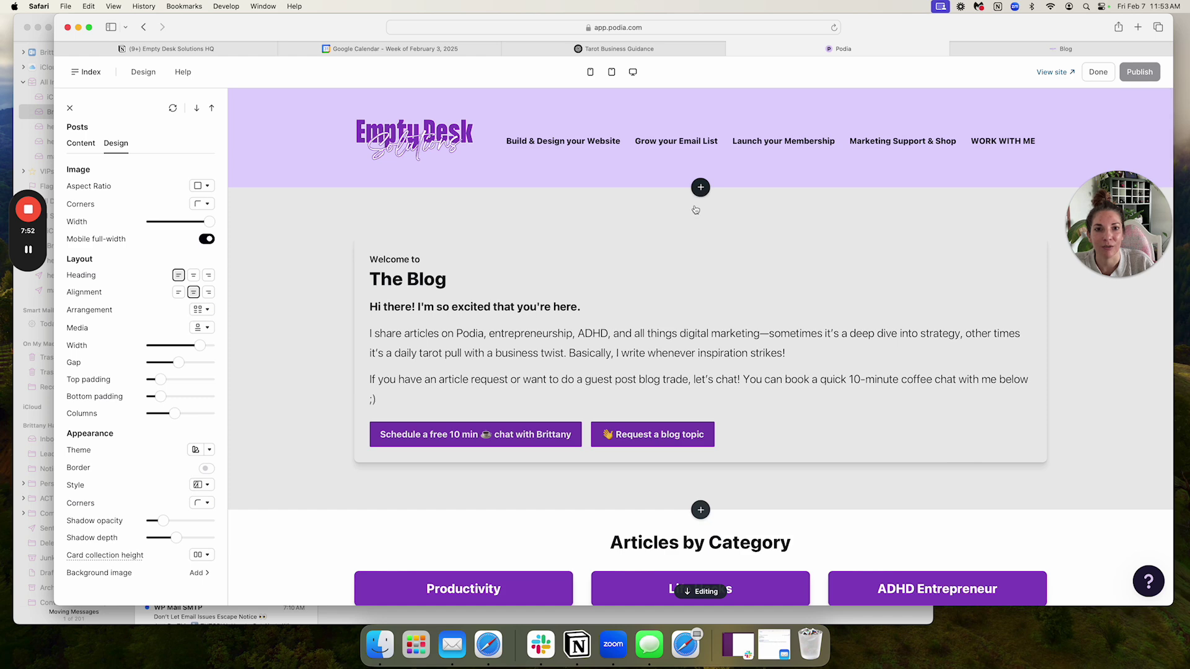
- Examine the content settings of The Blog intro section and of the Articles by Category links section
{"action": "left_click", "coordinate": [677, 271]}
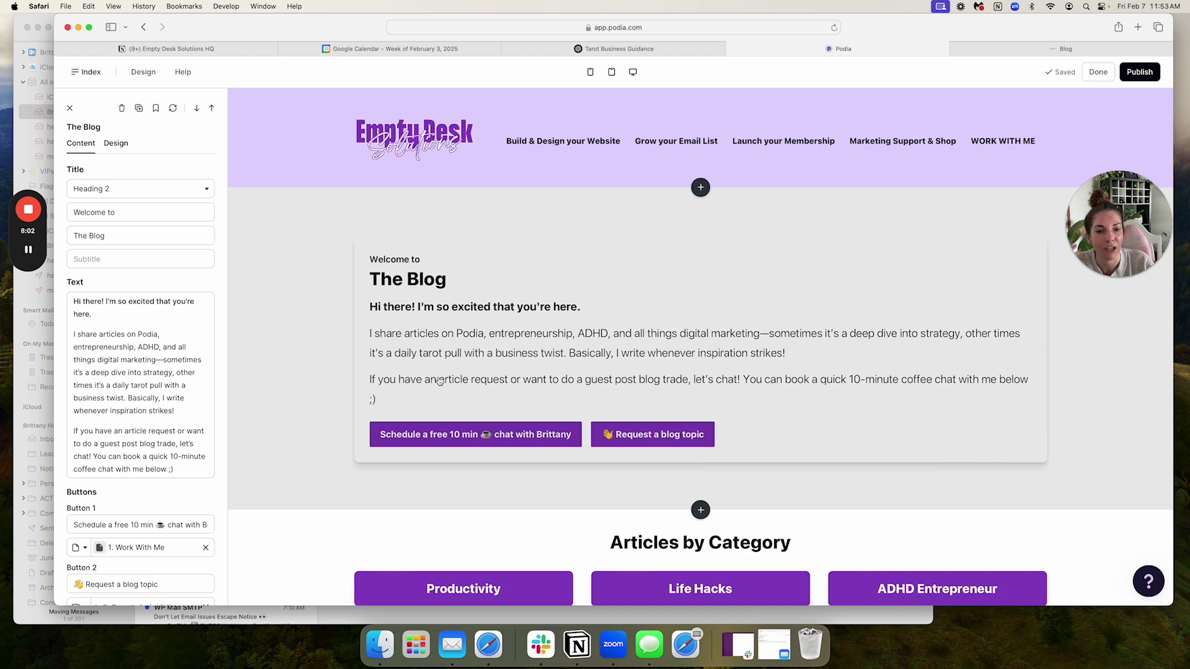
{"action": "scroll", "coordinate": [440, 381], "scroll_direction": "down", "scroll_amount": 3}
{"action": "scroll", "coordinate": [440, 381], "scroll_direction": "up", "scroll_amount": 3}
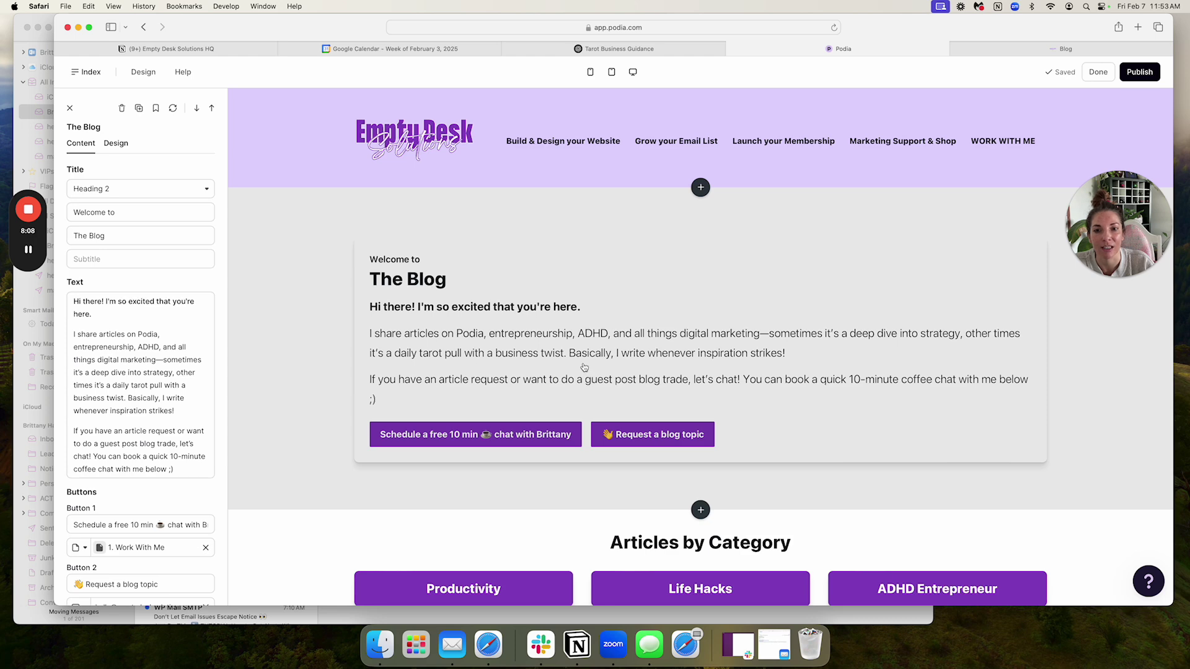
{"action": "scroll", "coordinate": [584, 368], "scroll_direction": "down", "scroll_amount": 5}
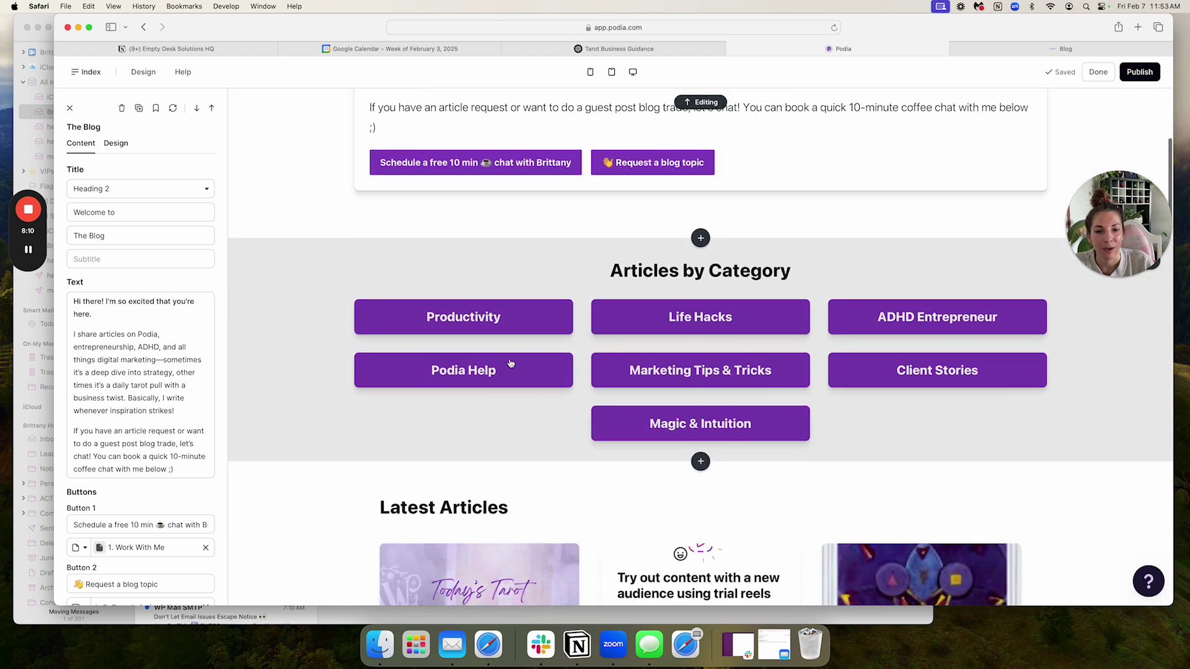
{"action": "left_click", "coordinate": [302, 338]}
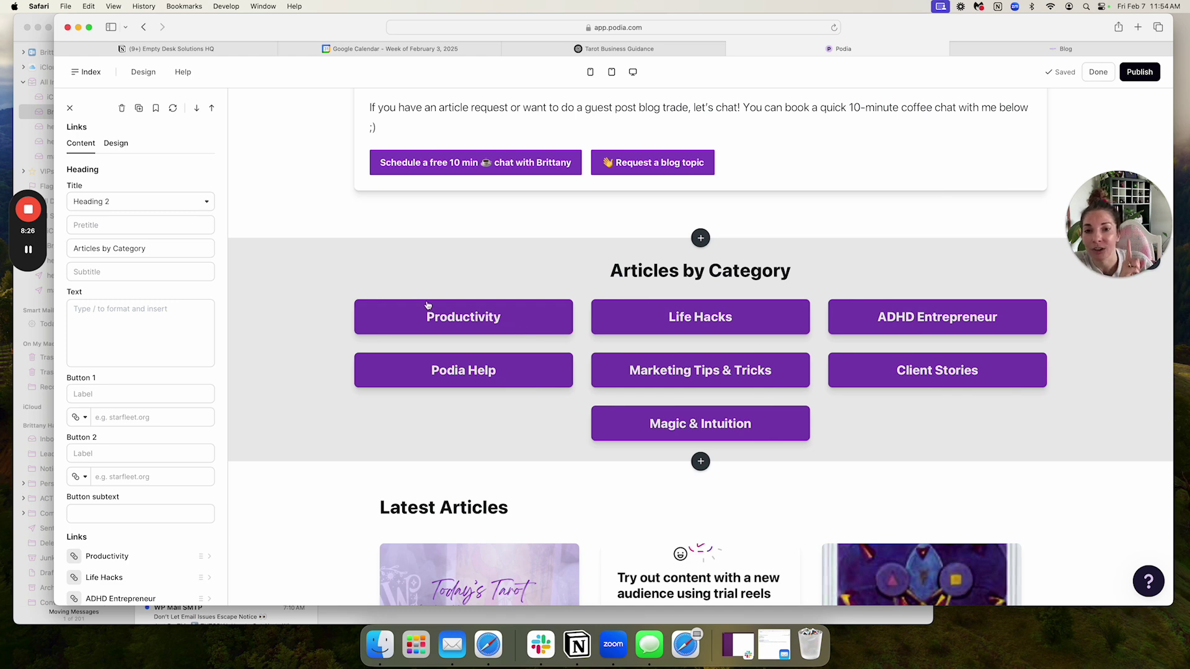
{"action": "left_click", "coordinate": [560, 329]}
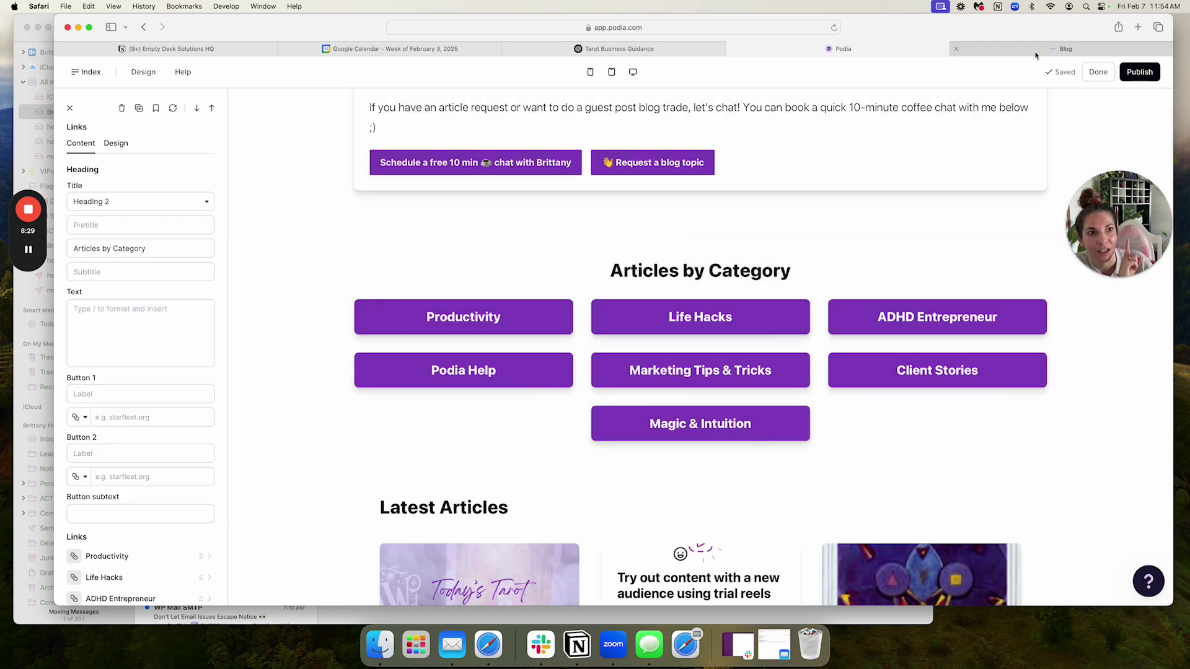
- Load Podia in the browser tab that shows the live blog and open the blog's categories list
{"action": "left_click", "coordinate": [1033, 54]}
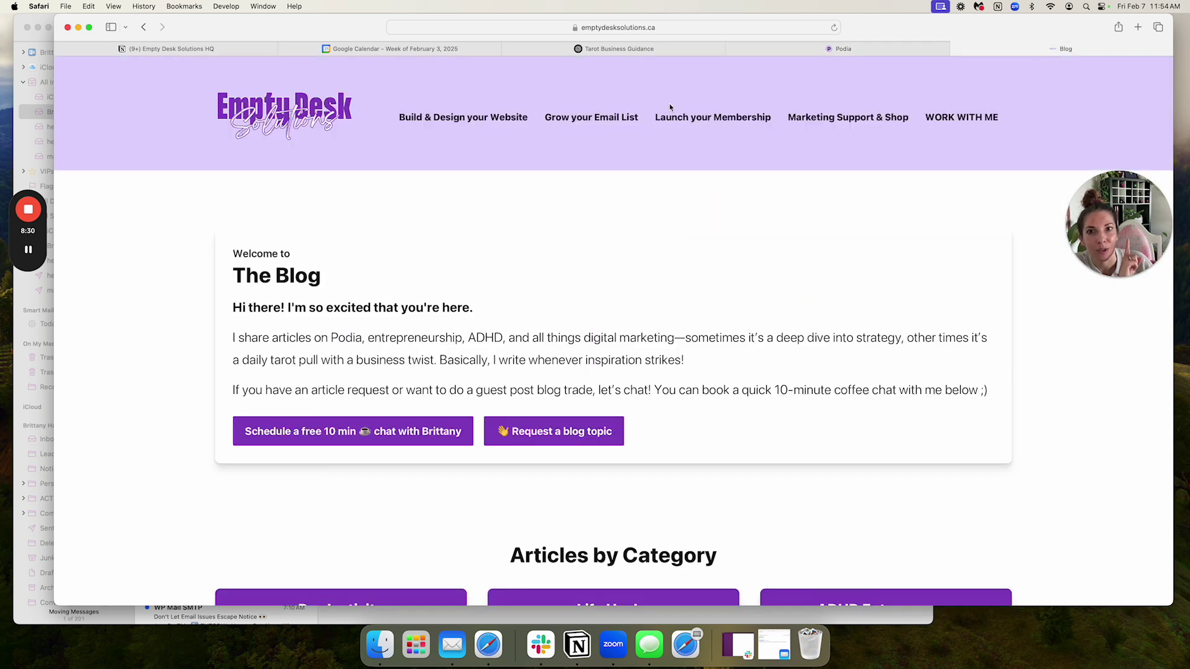
{"action": "left_click", "coordinate": [613, 27]}
{"action": "type", "text": "podia"}
{"action": "key", "text": "Return"}
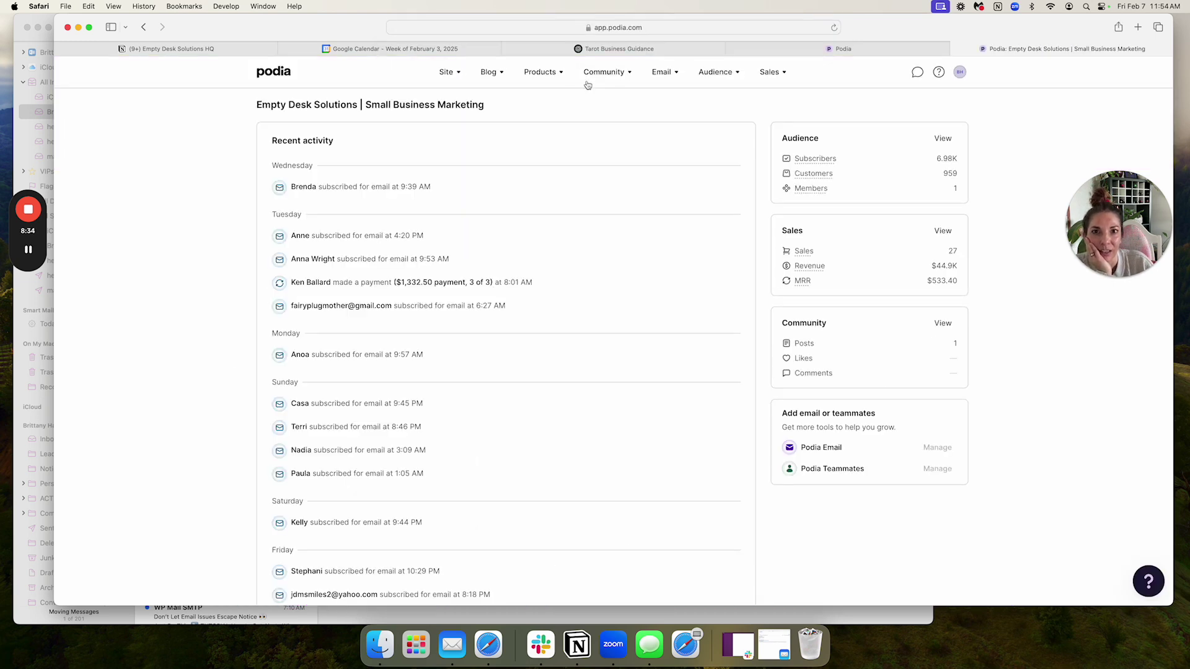
{"action": "left_click", "coordinate": [502, 78]}
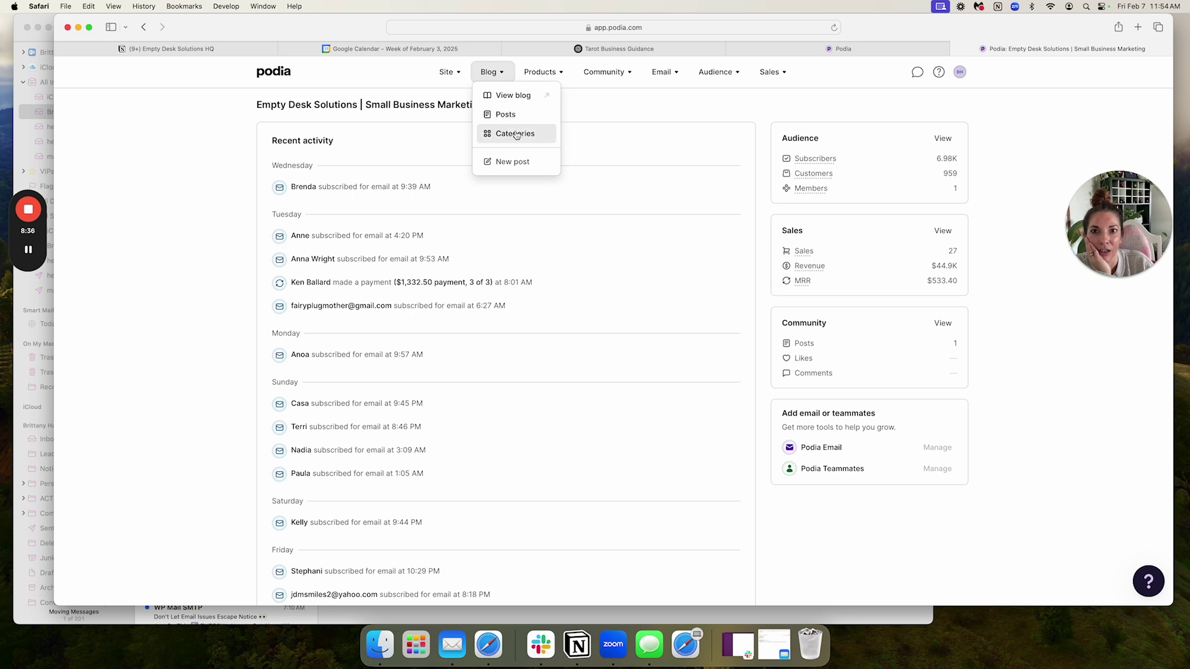
{"action": "left_click", "coordinate": [516, 135]}
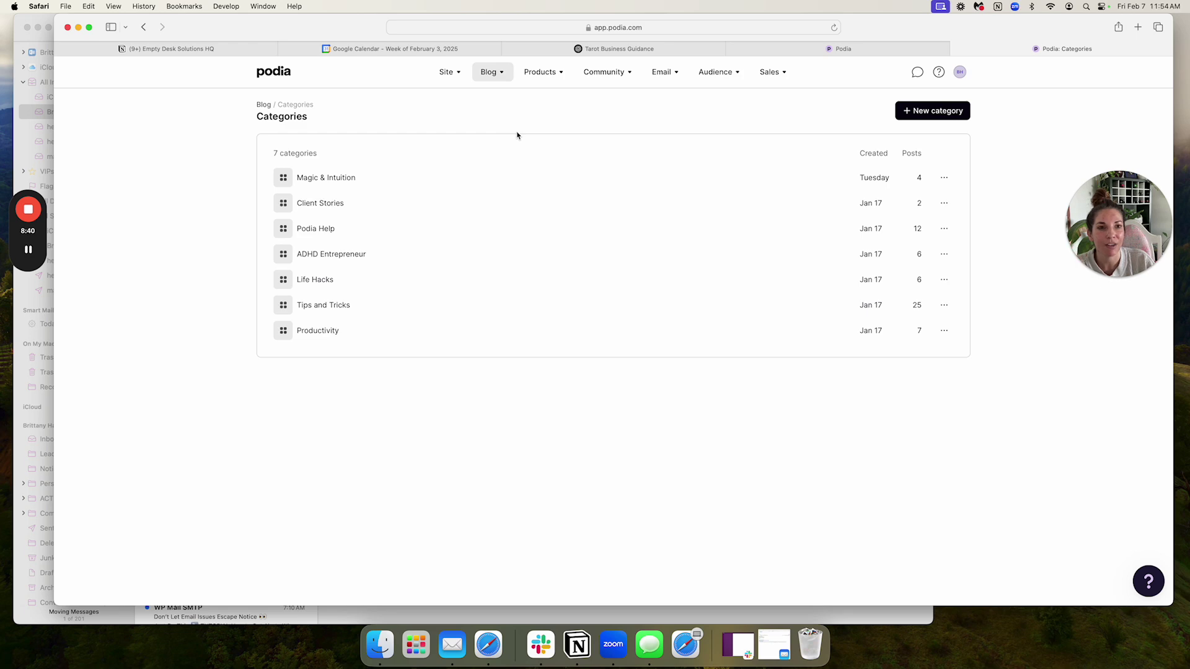
- Create a new blog post category named "Test"
{"action": "left_click", "coordinate": [921, 114]}
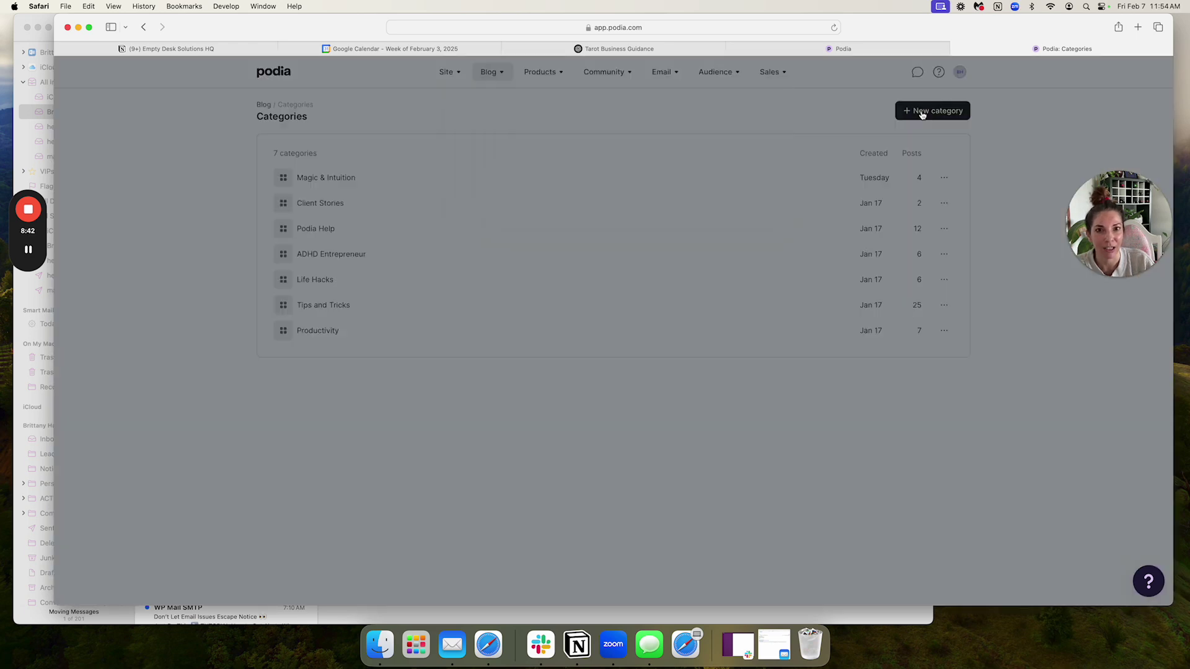
{"action": "left_click", "coordinate": [682, 137]}
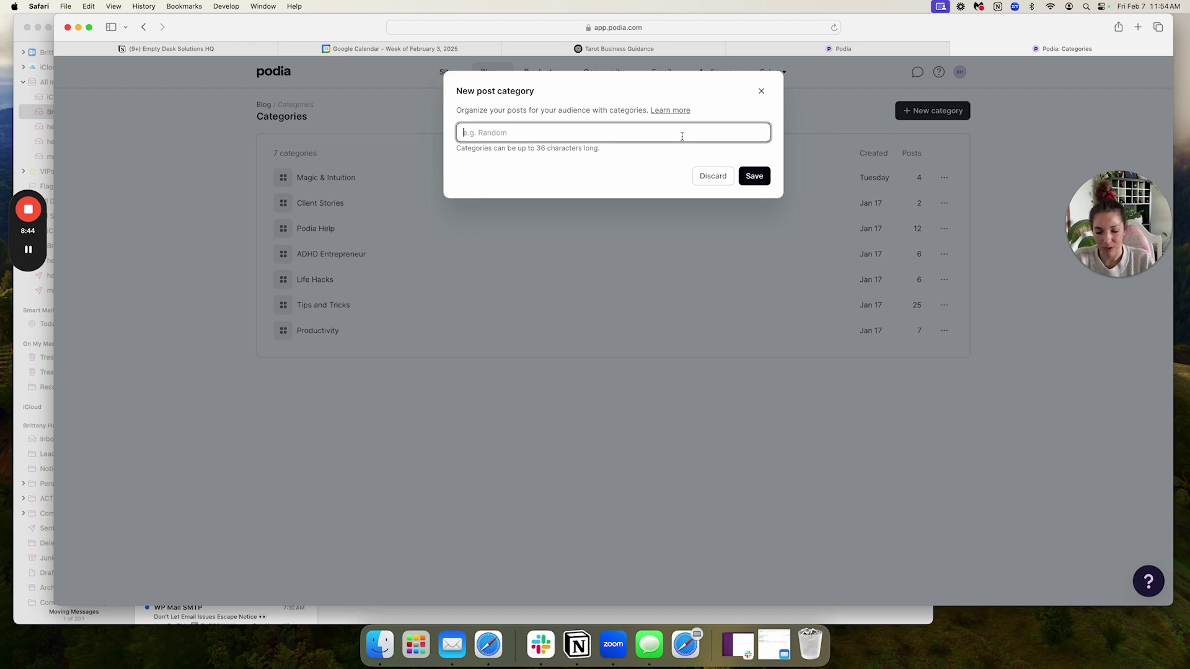
{"action": "type", "text": "Test"}
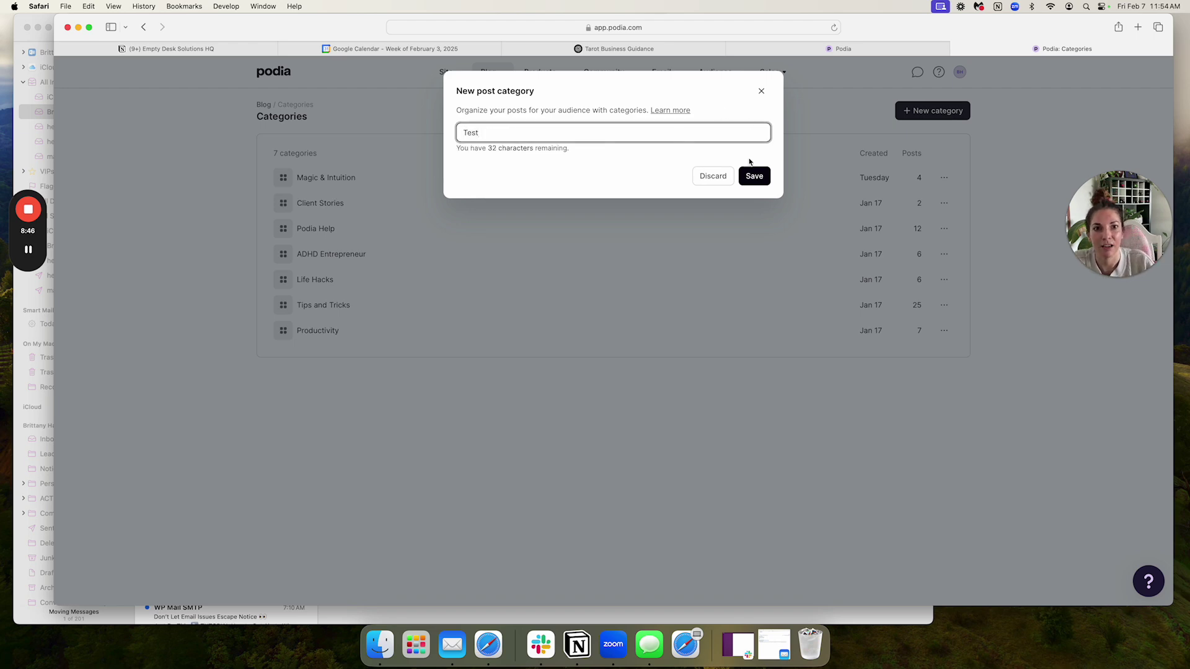
{"action": "left_click", "coordinate": [753, 177]}
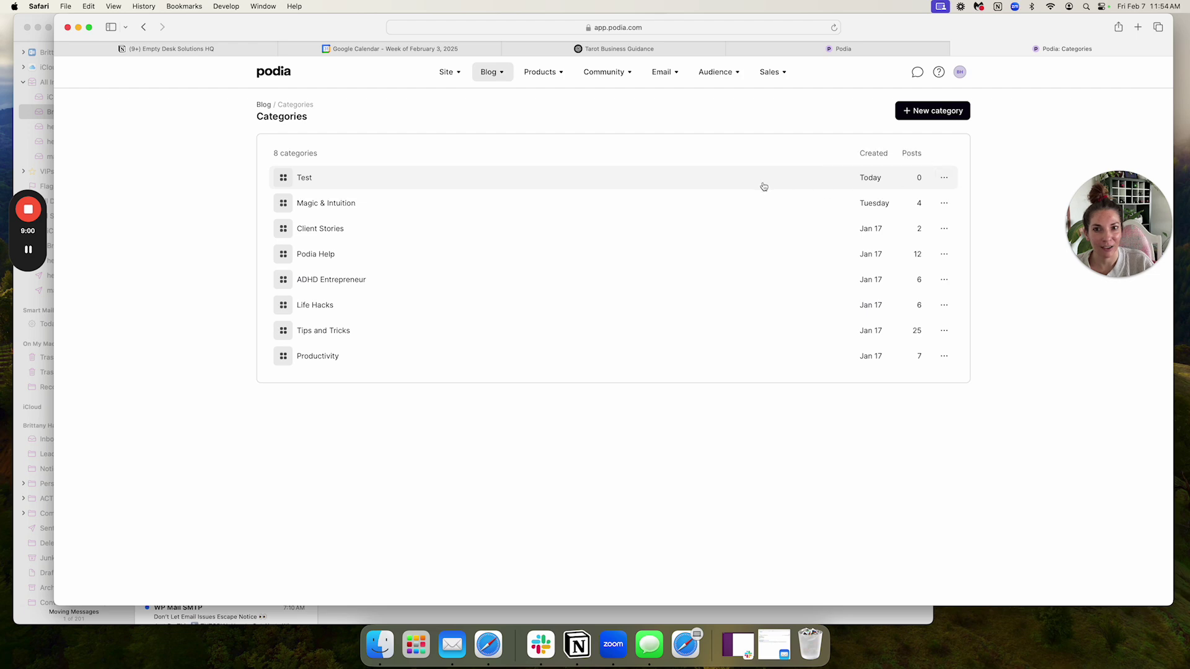
- In the Test category's page settings, set the URL to "test"
{"action": "left_click", "coordinate": [944, 180]}
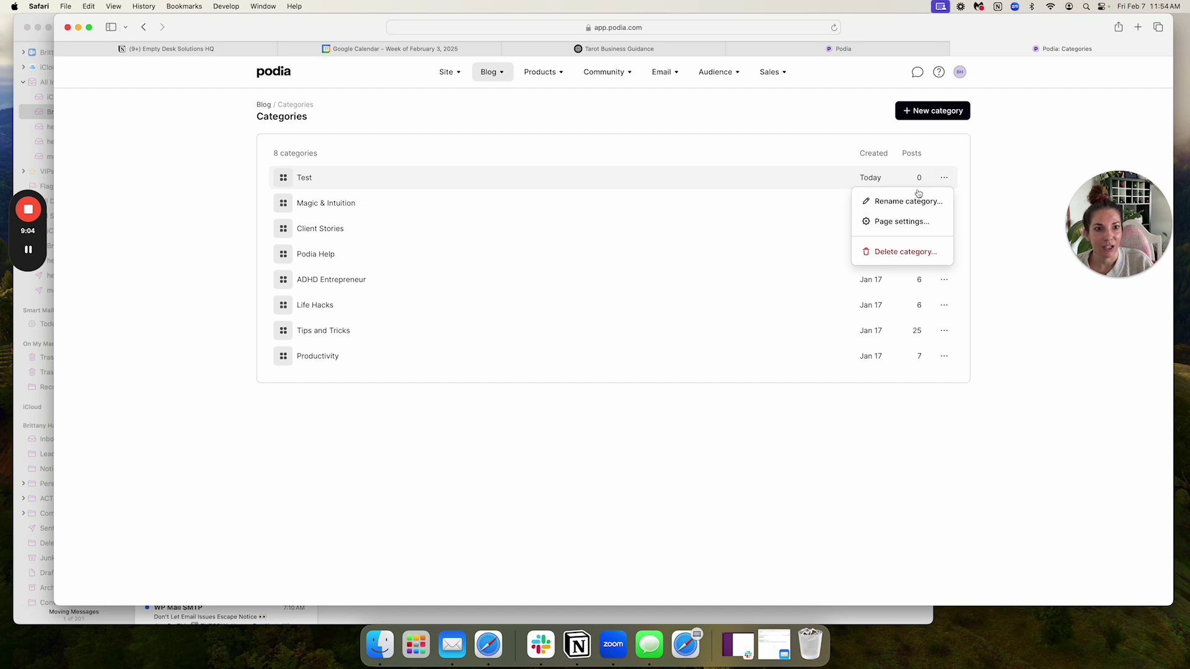
{"action": "left_click", "coordinate": [897, 224]}
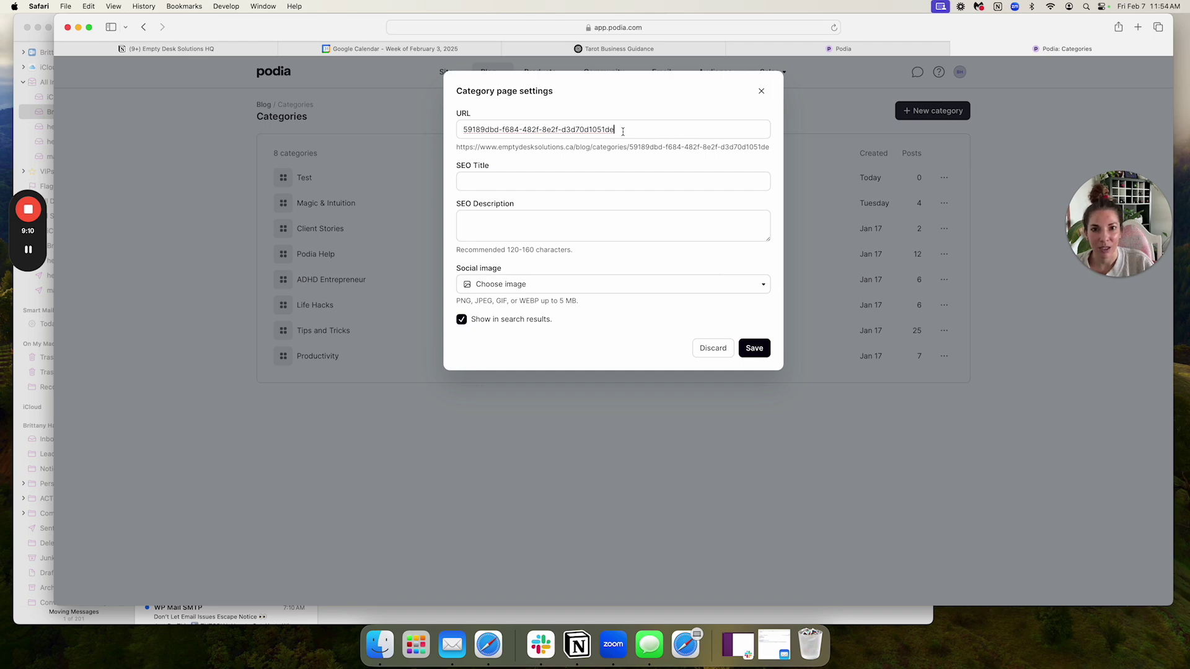
{"action": "left_click_drag", "start_coordinate": [623, 131], "coordinate": [400, 128]}
{"action": "type", "text": "test"}
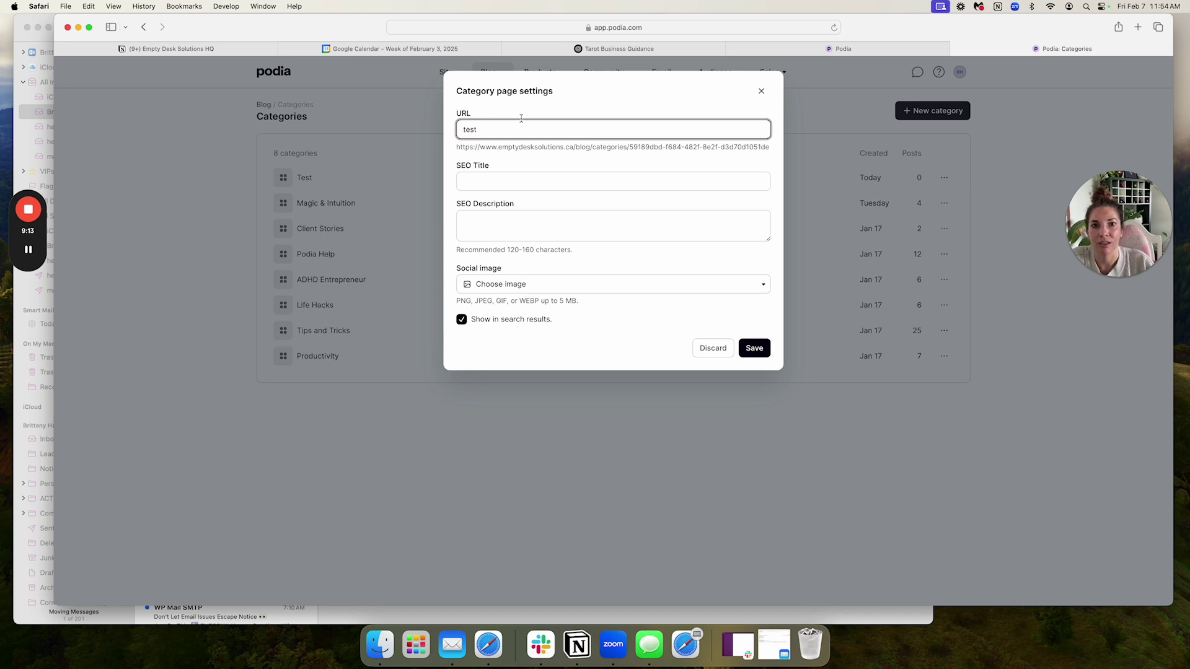
{"action": "left_click", "coordinate": [541, 147]}
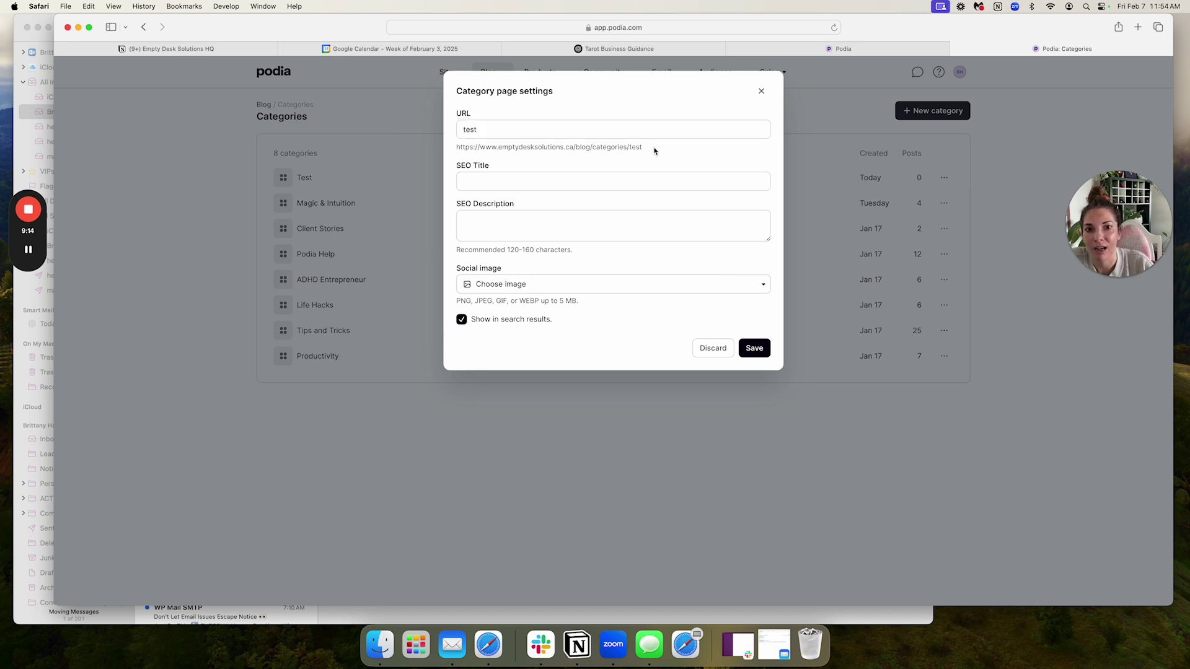
- Select the full web address of the Test category page in its page settings
{"action": "left_click_drag", "start_coordinate": [656, 151], "coordinate": [459, 148]}
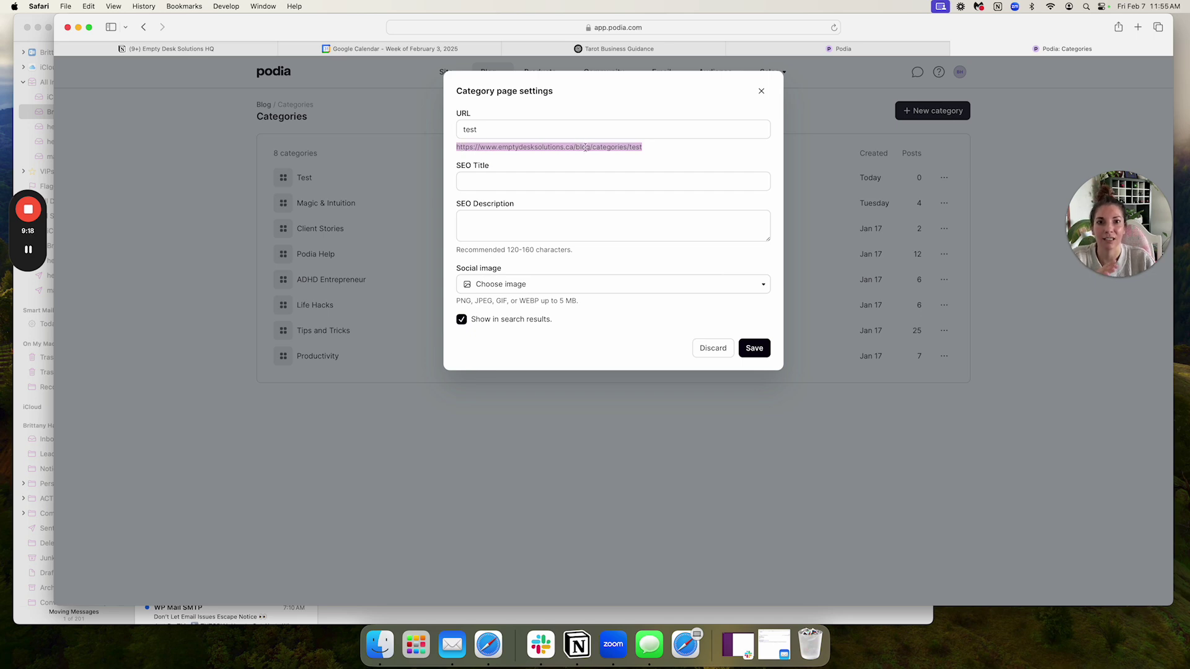
{"action": "left_click", "coordinate": [655, 152]}
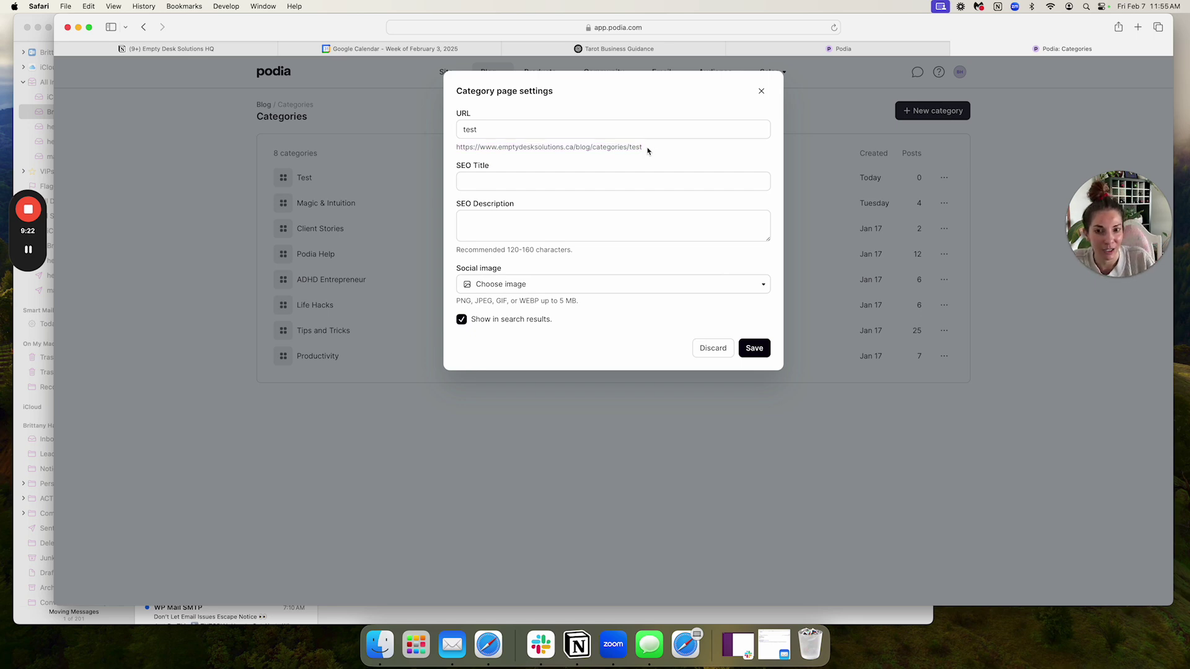
{"action": "left_click_drag", "start_coordinate": [648, 151], "coordinate": [454, 147]}
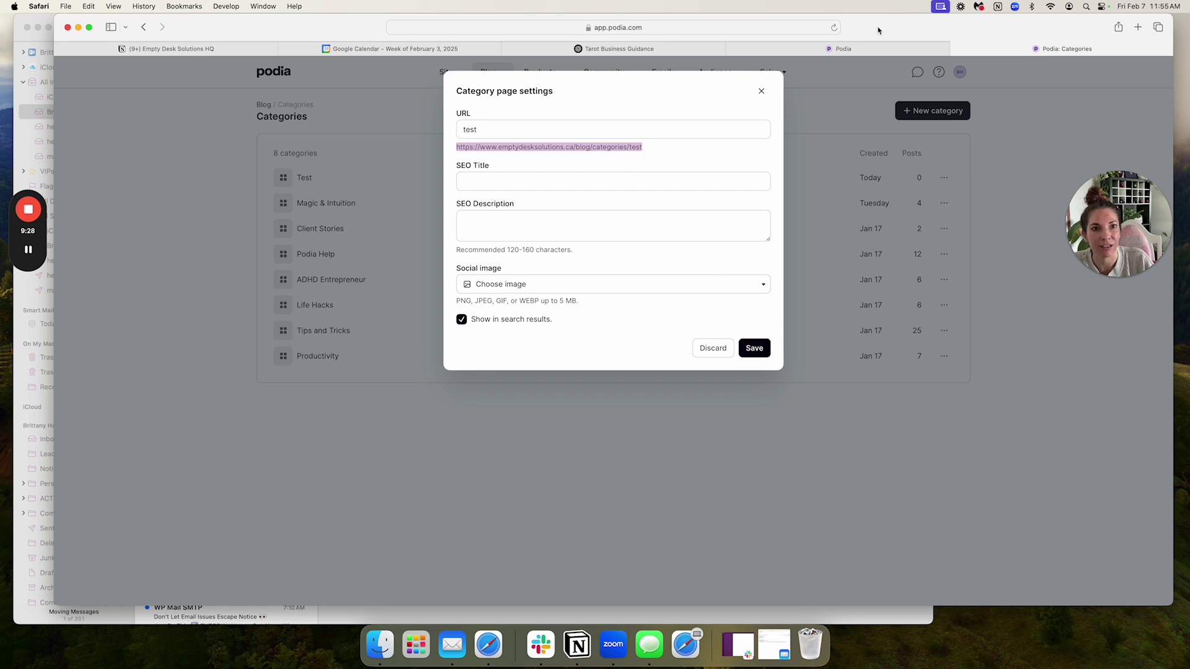
- Return to the Index template editor and insert a stacked three-link Links section above the Articles by Category section
{"action": "left_click", "coordinate": [872, 49]}
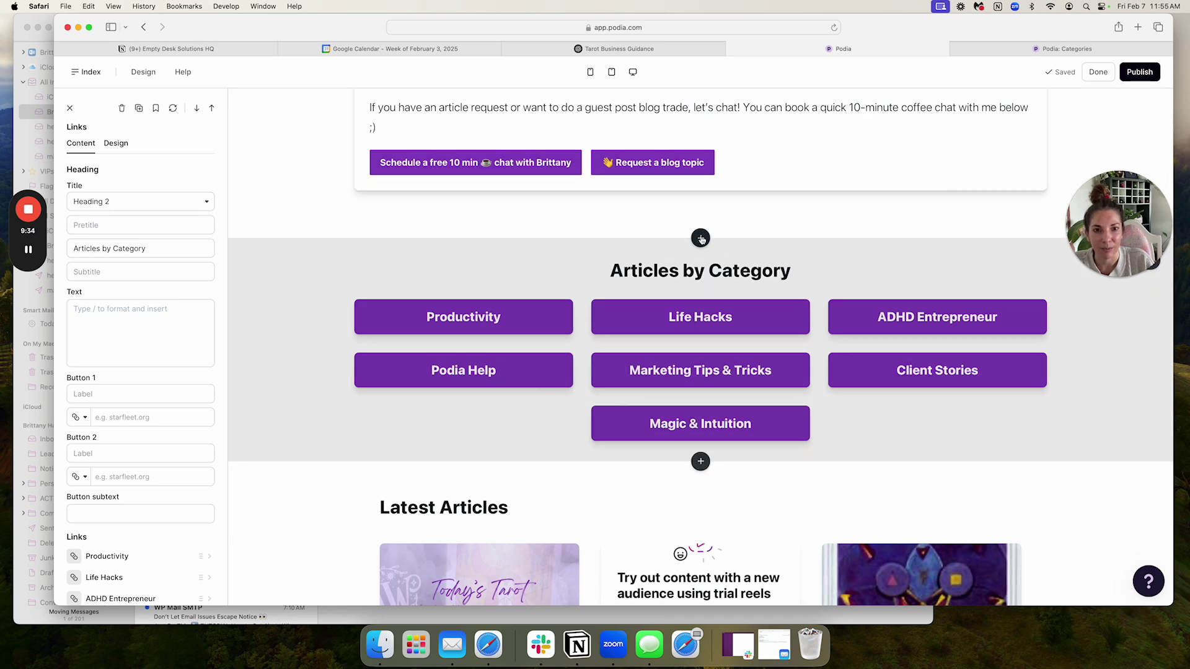
{"action": "left_click", "coordinate": [701, 239]}
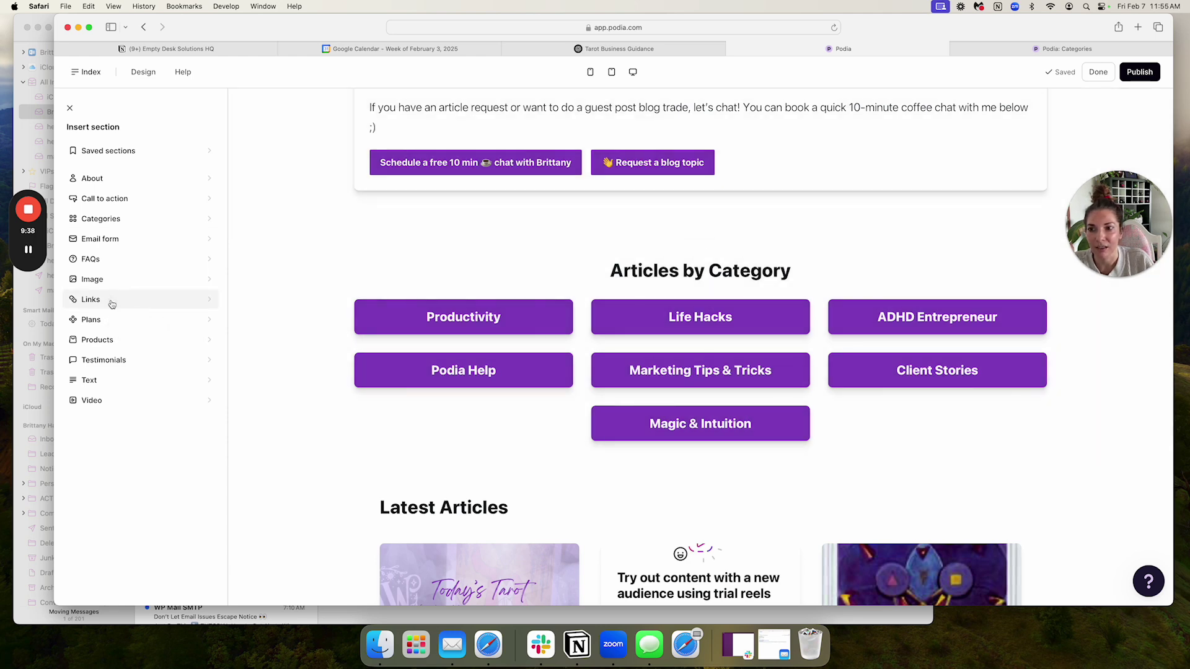
{"action": "left_click", "coordinate": [109, 300]}
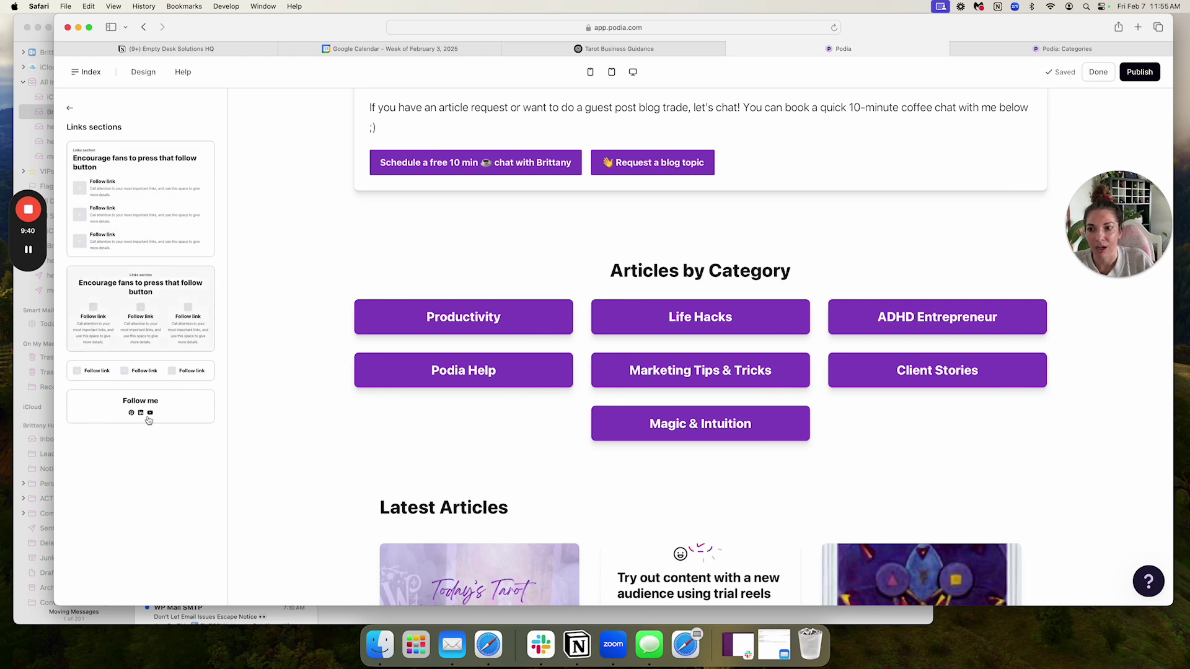
{"action": "left_click", "coordinate": [145, 232]}
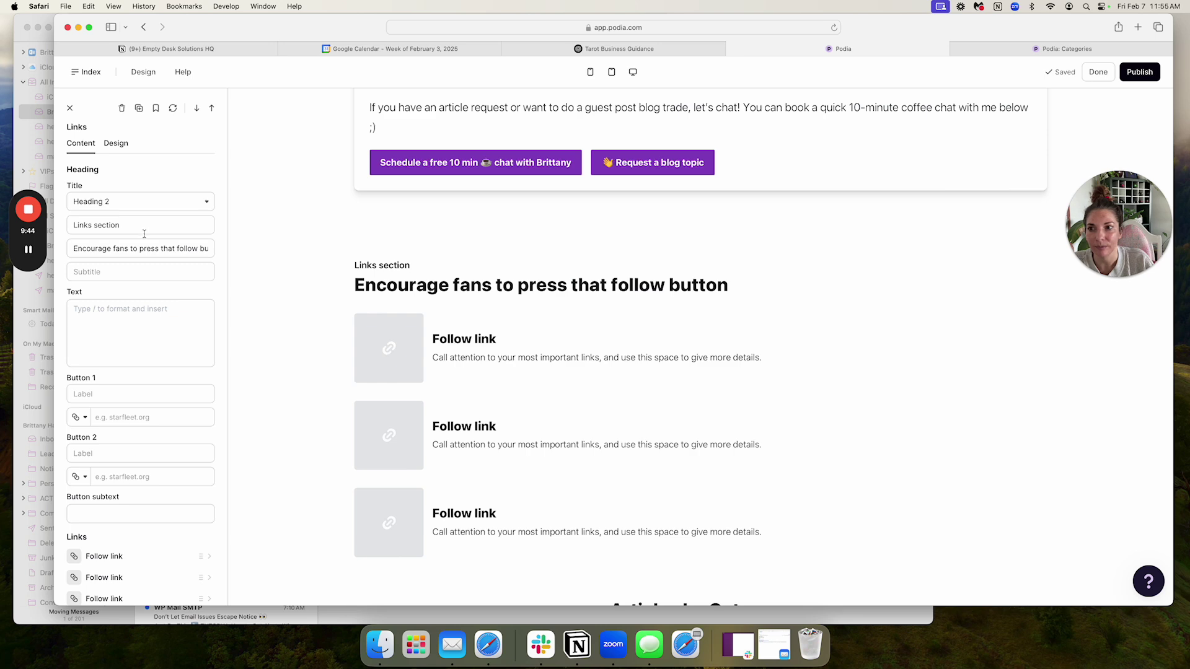
- Clear the new Links section's pretitle and set its title to "Blog Categories"
{"action": "triple_click", "coordinate": [135, 225]}
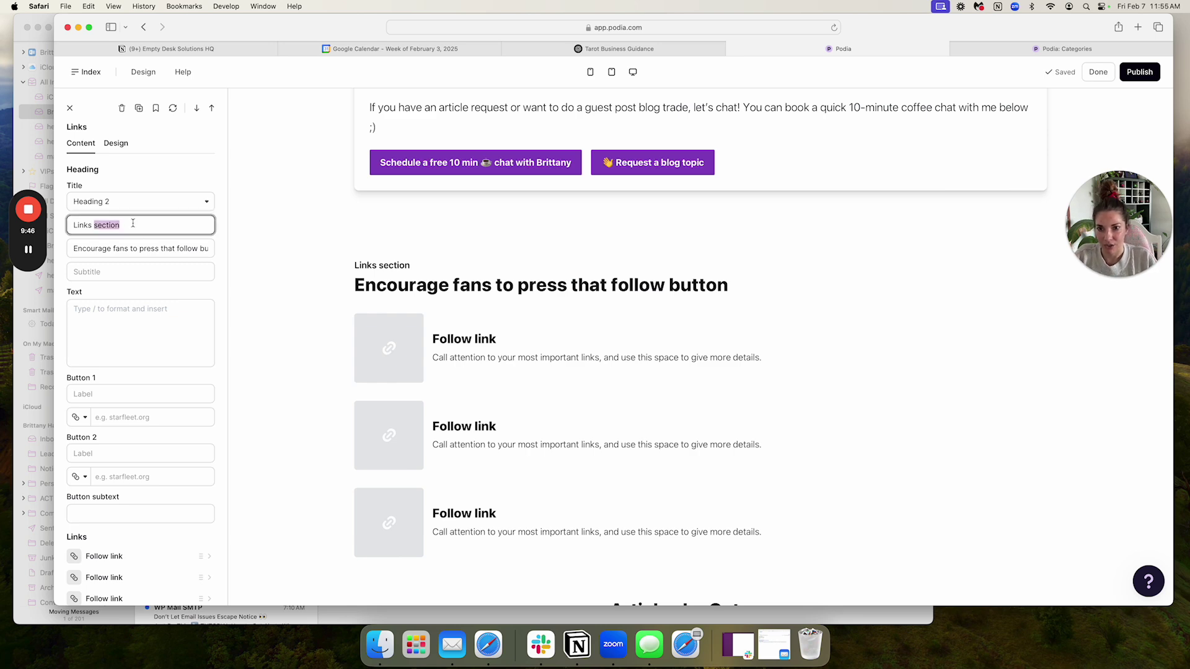
{"action": "key", "text": "BackSpace"}
{"action": "triple_click", "coordinate": [152, 247]}
{"action": "type", "text": "Bl"}
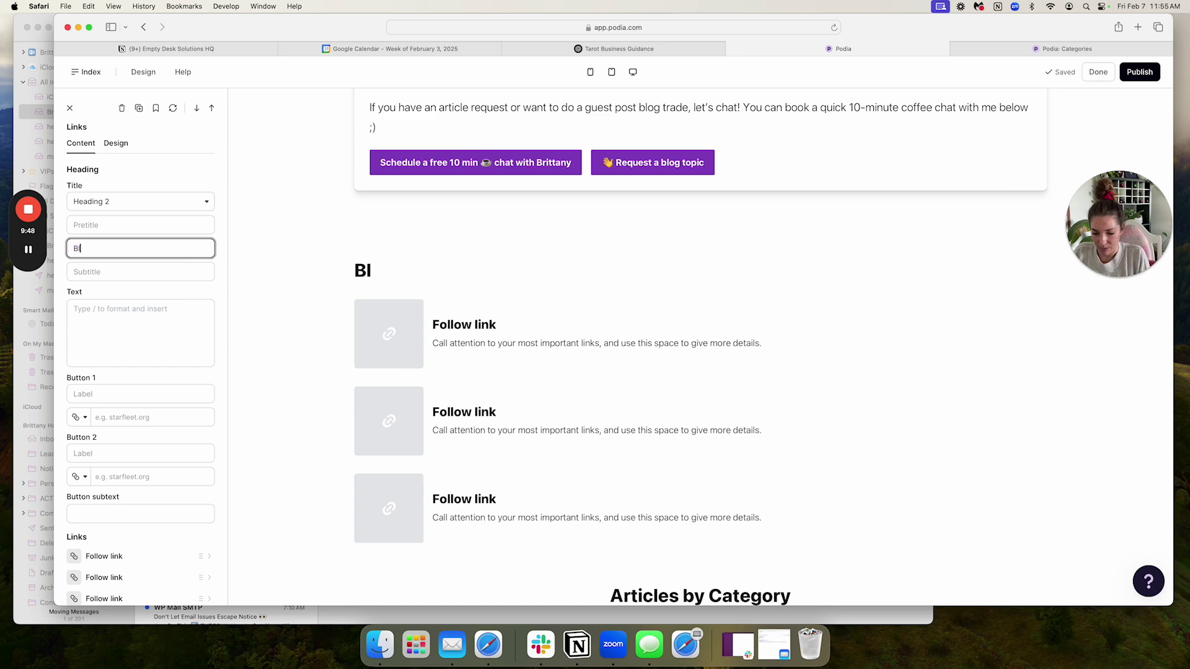
{"action": "type", "text": "og Categories"}
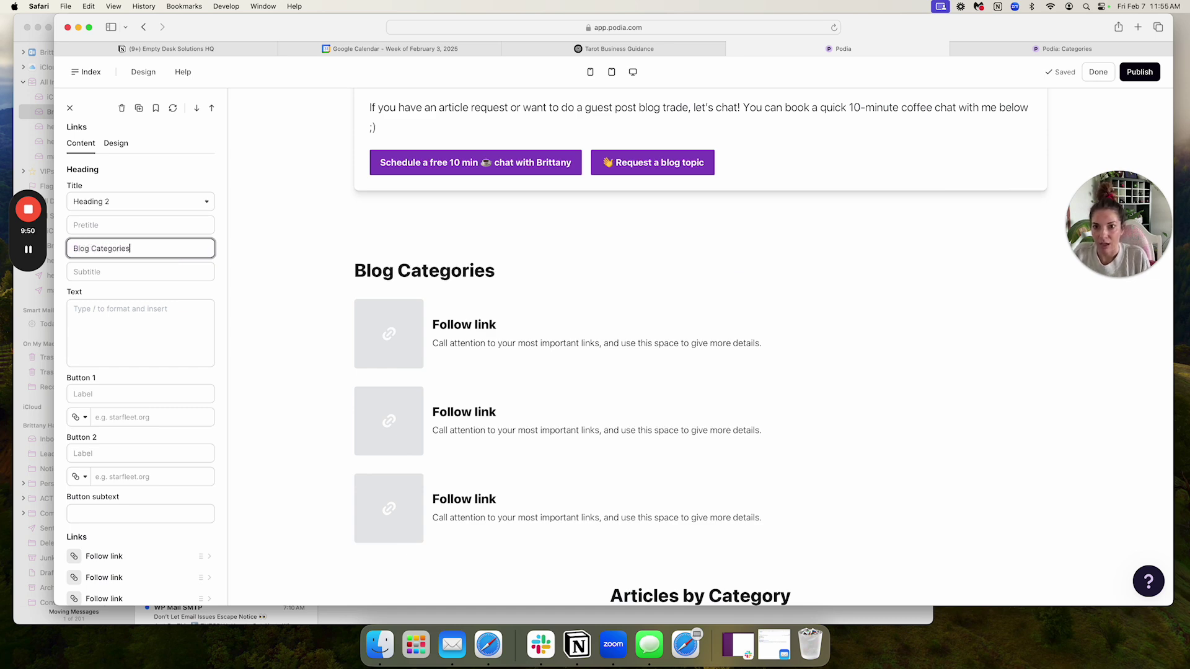
- Remove the placeholder image from the first link in the Blog Categories section
{"action": "scroll", "coordinate": [133, 467], "scroll_direction": "down", "scroll_amount": 3}
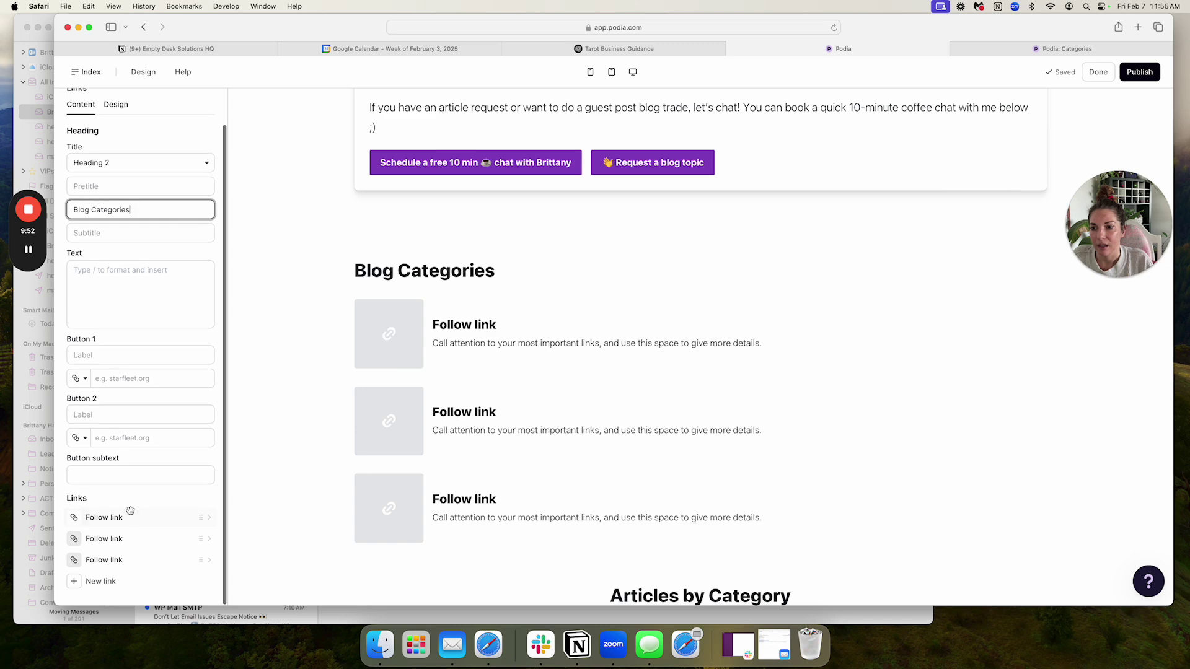
{"action": "left_click", "coordinate": [130, 517]}
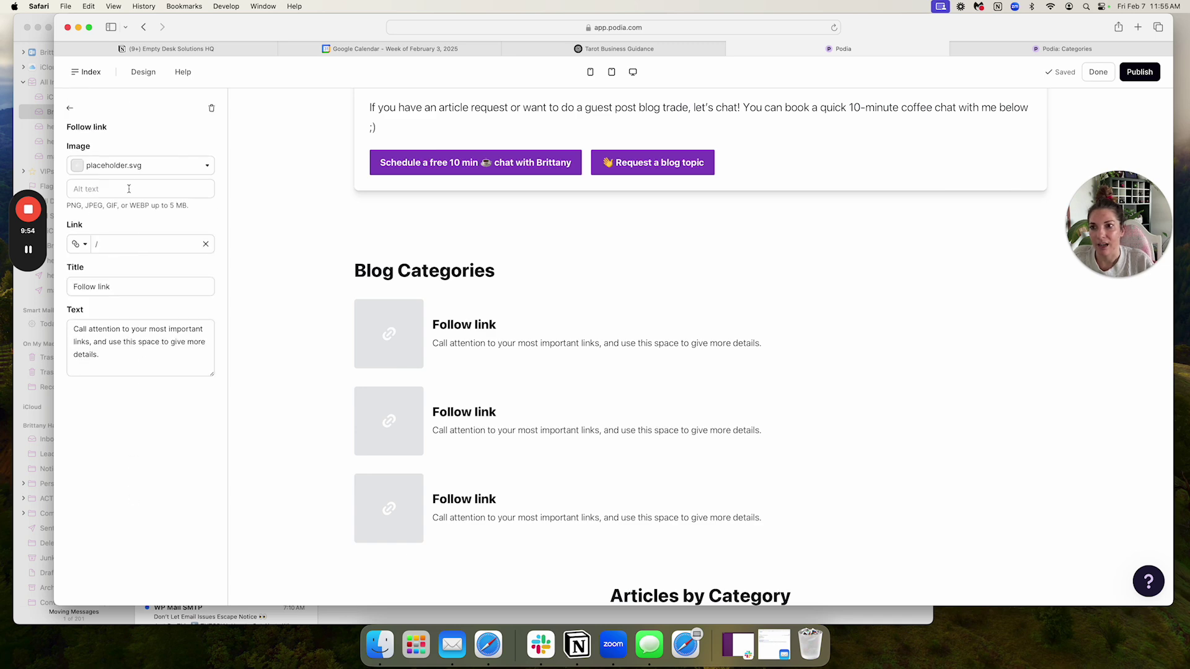
{"action": "left_click", "coordinate": [132, 165]}
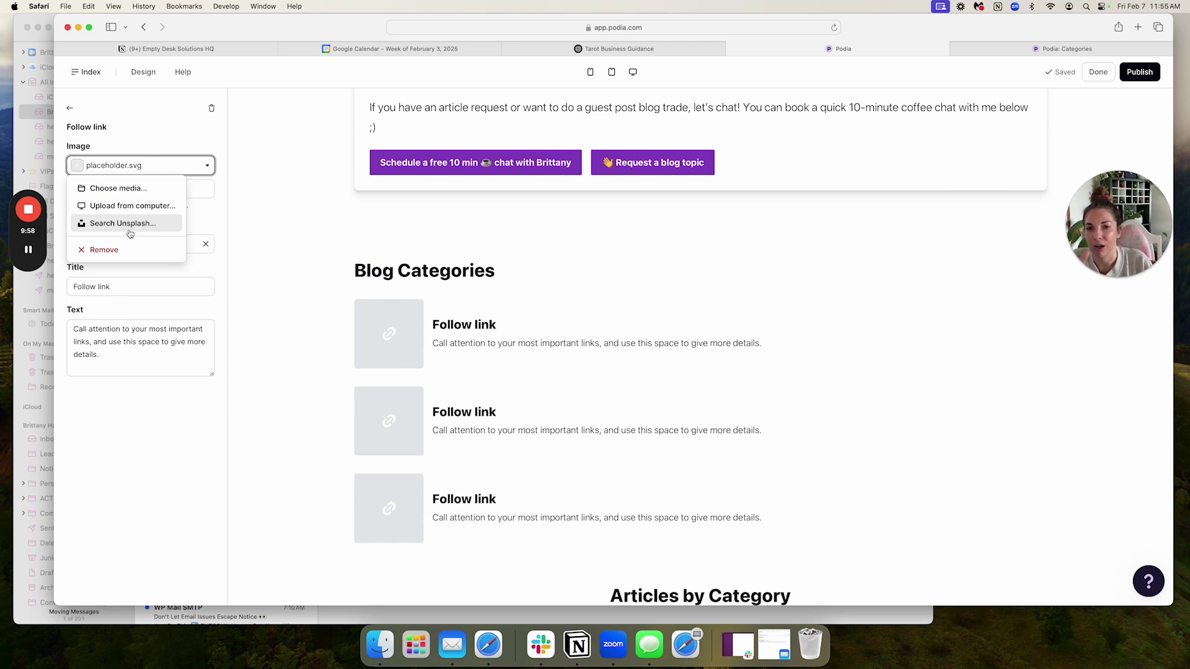
{"action": "scroll", "coordinate": [403, 235], "scroll_direction": "up", "scroll_amount": 4}
{"action": "scroll", "coordinate": [521, 273], "scroll_direction": "down", "scroll_amount": 10}
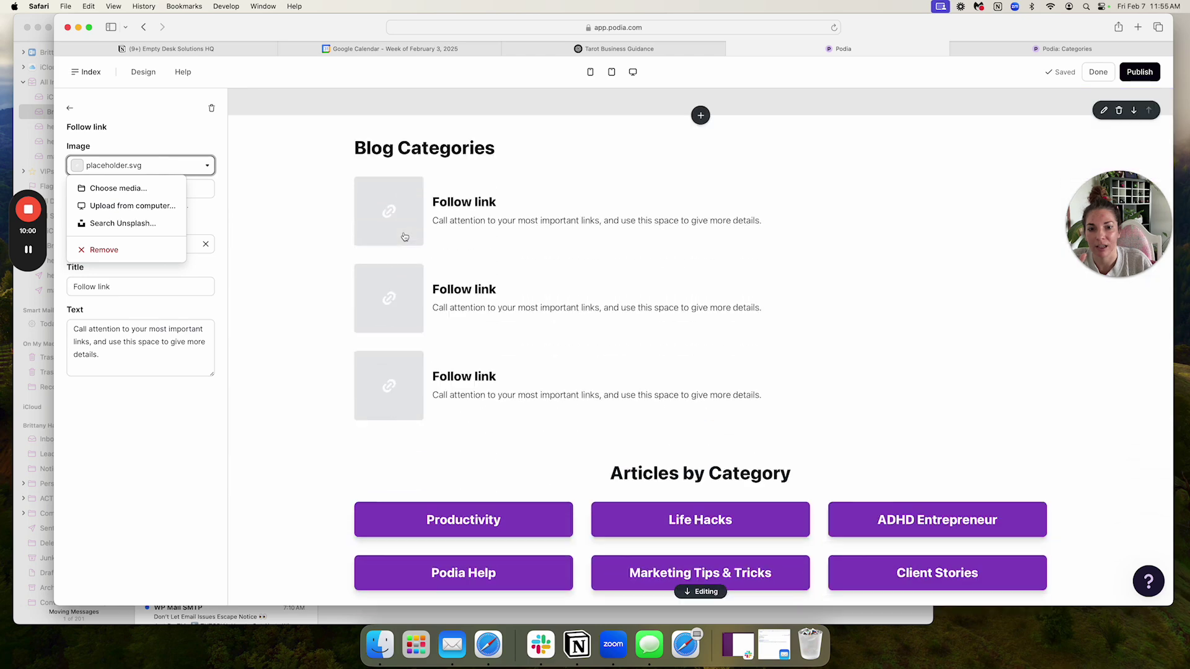
{"action": "scroll", "coordinate": [521, 273], "scroll_direction": "up", "scroll_amount": 5}
{"action": "left_click", "coordinate": [142, 248]}
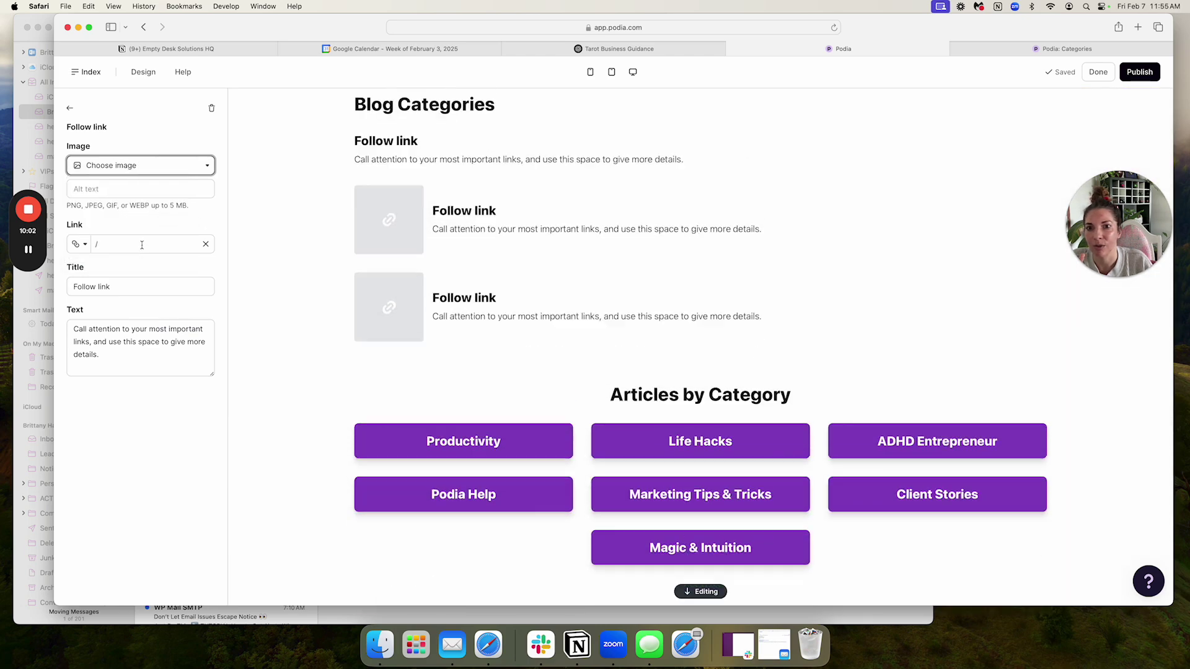
- Replace the first link's destination with the copied web address of the Test category page
{"action": "left_click_drag", "start_coordinate": [112, 242], "coordinate": [87, 245]}
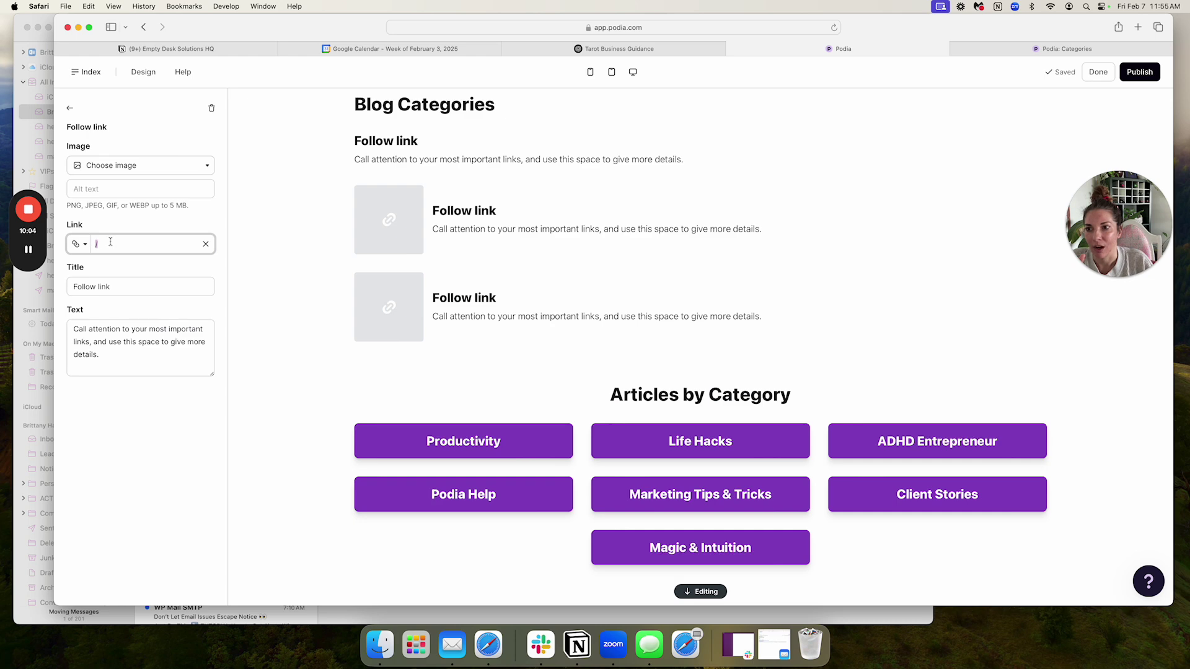
{"action": "key", "text": "super+v"}
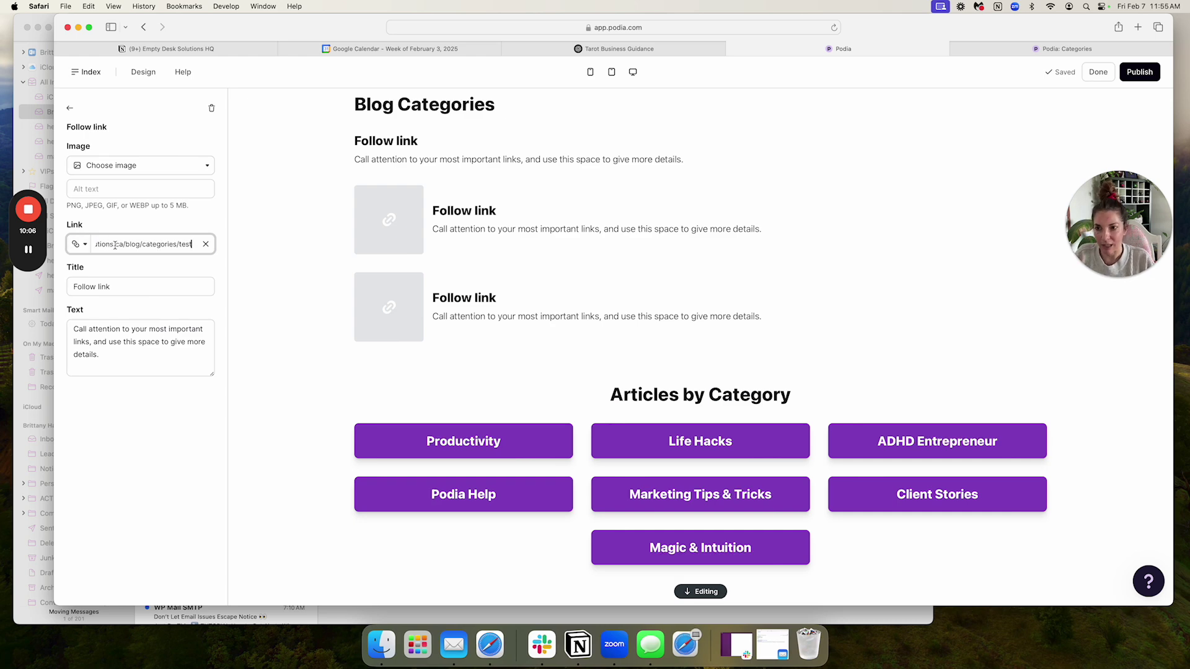
{"action": "left_click_drag", "start_coordinate": [187, 242], "coordinate": [40, 244]}
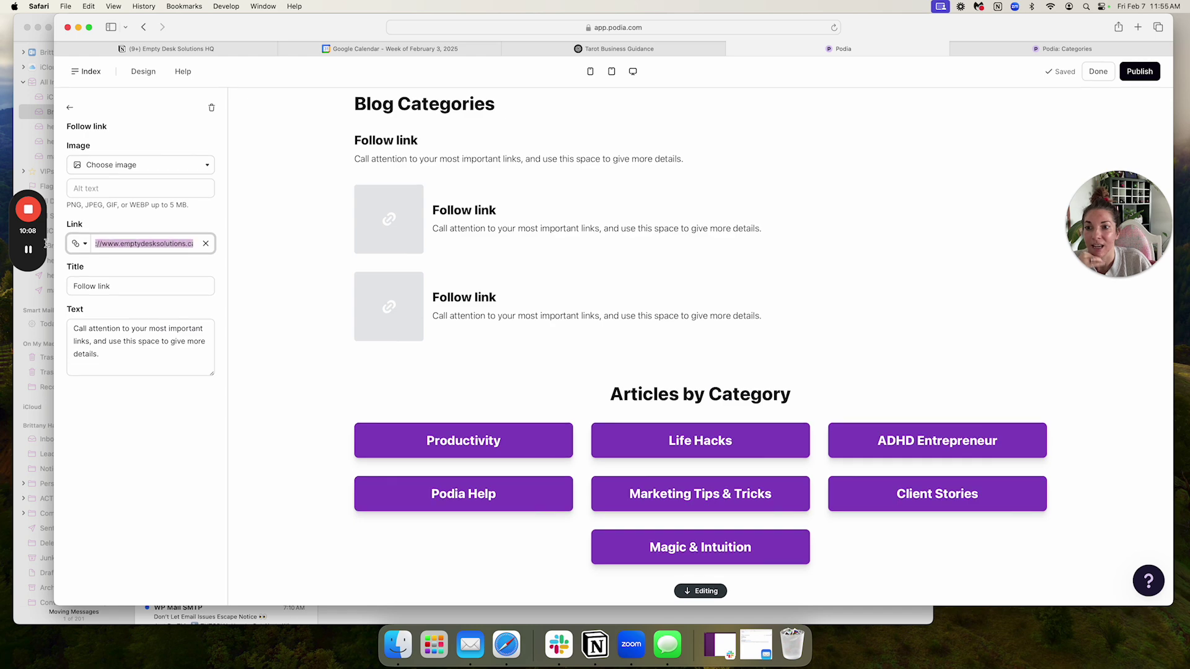
- Set the first link's title to "Test Category" and clear its description text
{"action": "left_click_drag", "start_coordinate": [123, 287], "coordinate": [34, 284]}
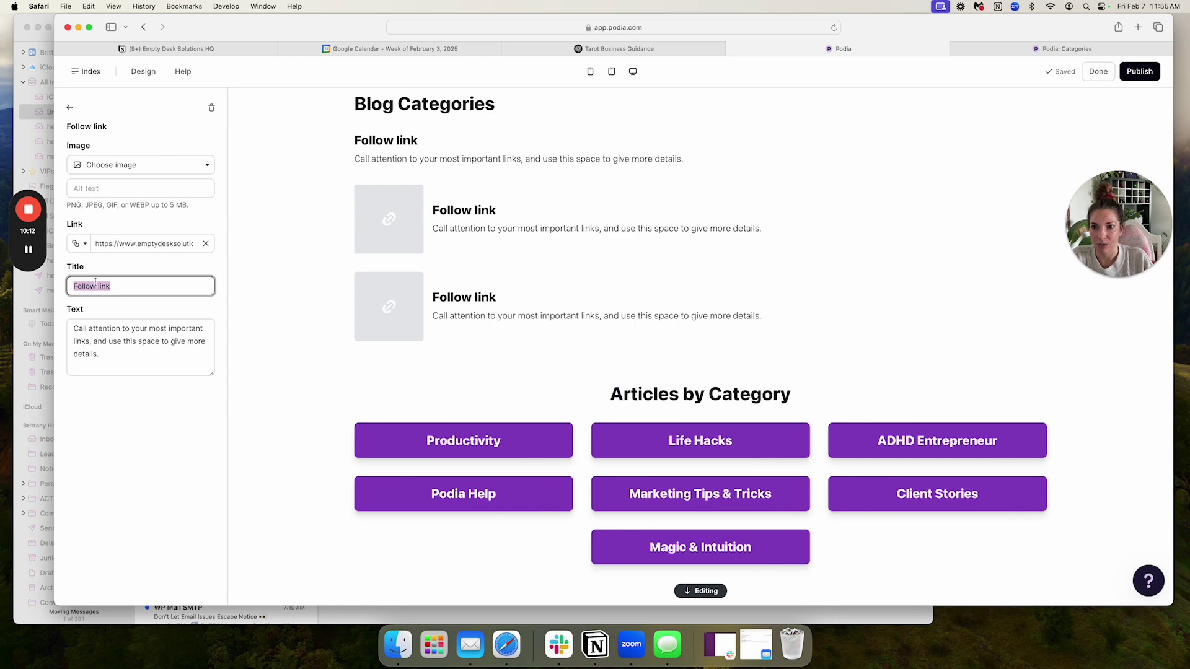
{"action": "type", "text": "Test Cate"}
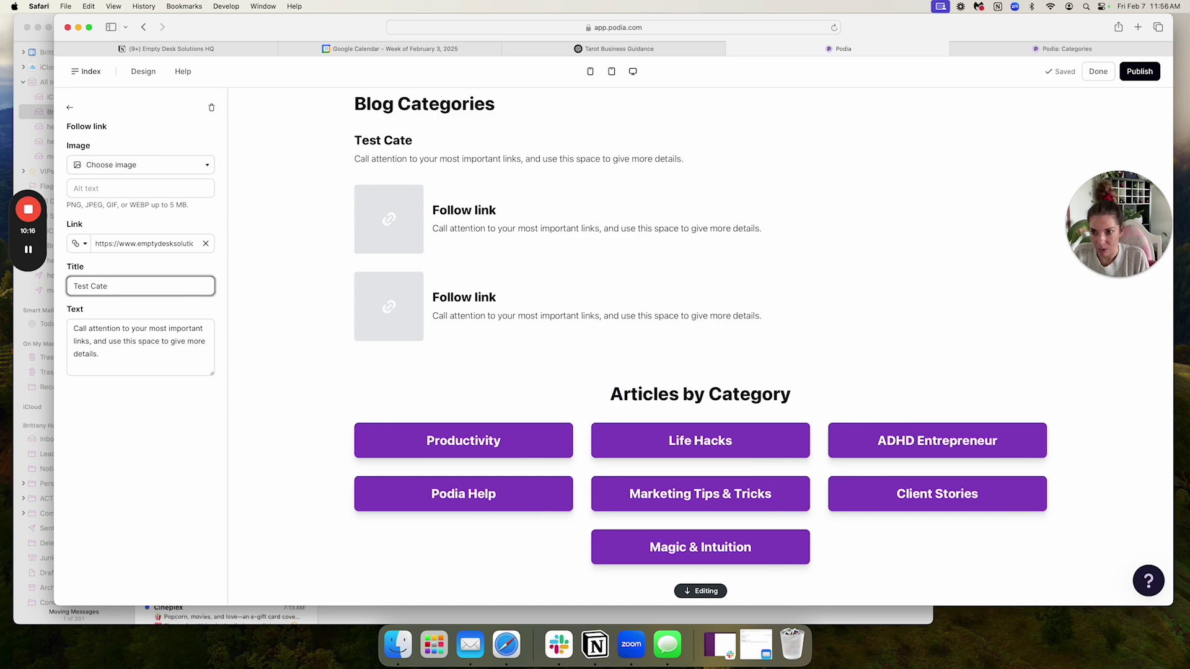
{"action": "type", "text": "ogory"}
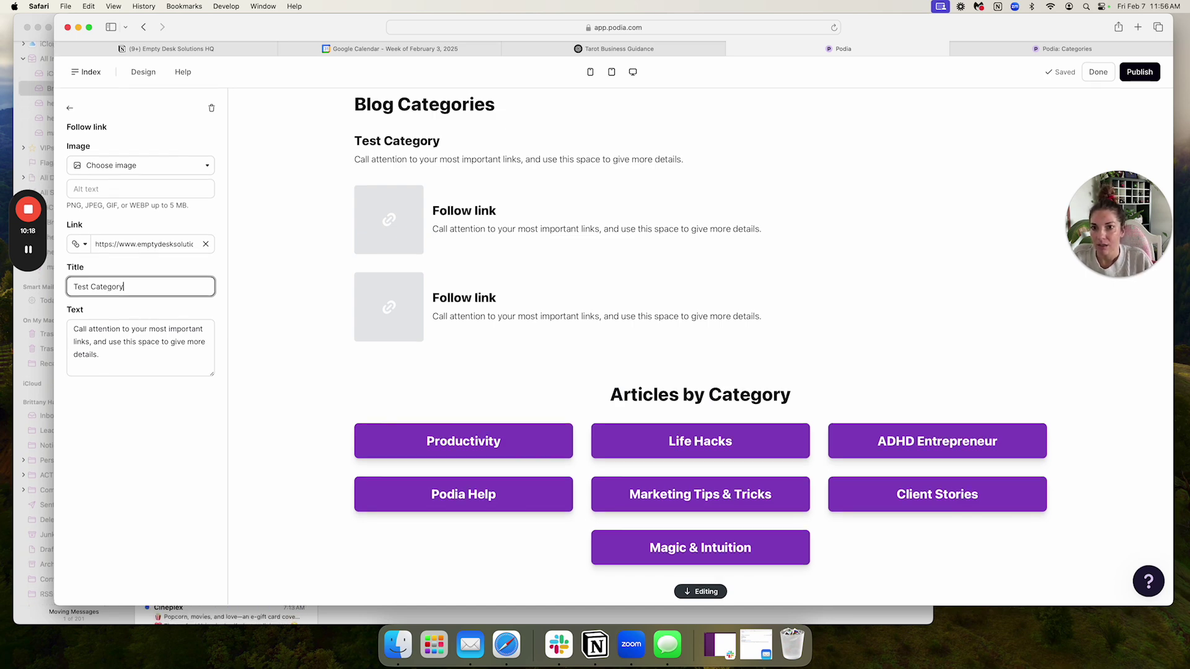
{"action": "triple_click", "coordinate": [94, 339]}
{"action": "key", "text": "BackSpace"}
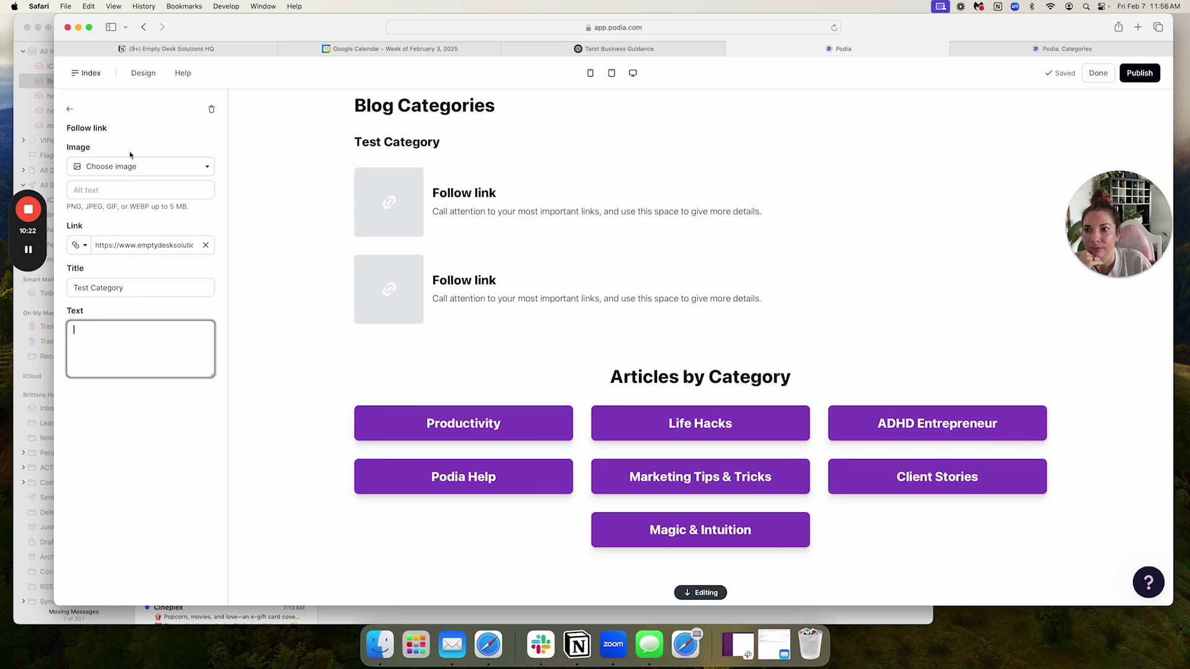
{"action": "left_click", "coordinate": [69, 109]}
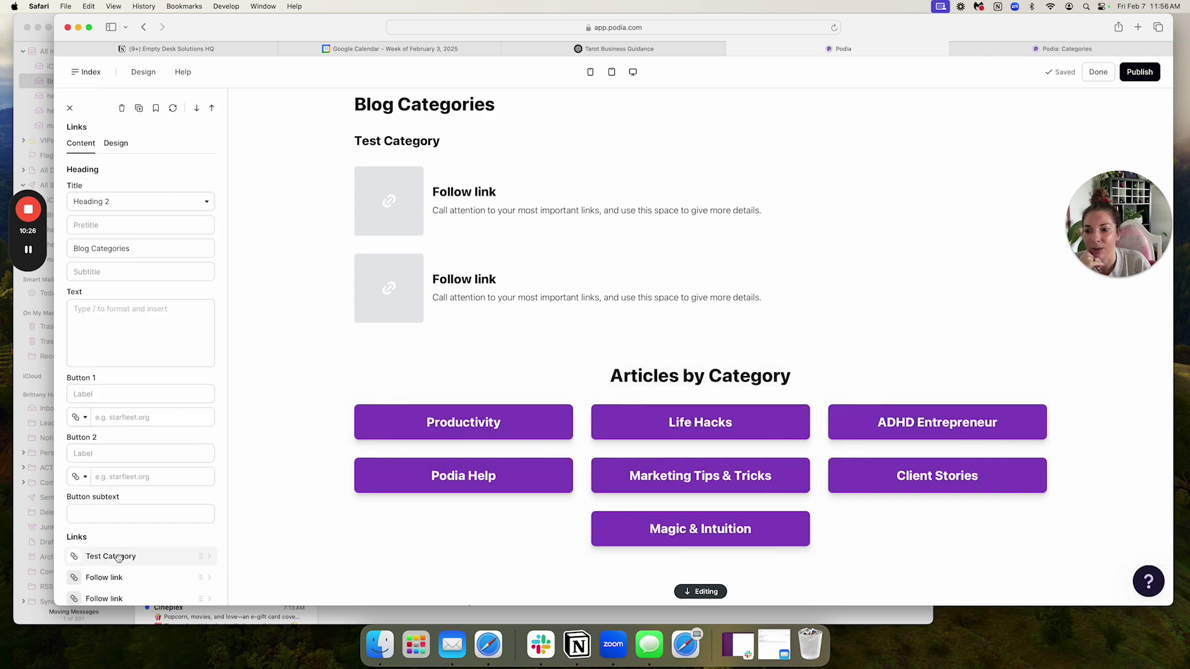
- Give the Blog Categories section the Vivid theme and the Card style
{"action": "left_click", "coordinate": [124, 144]}
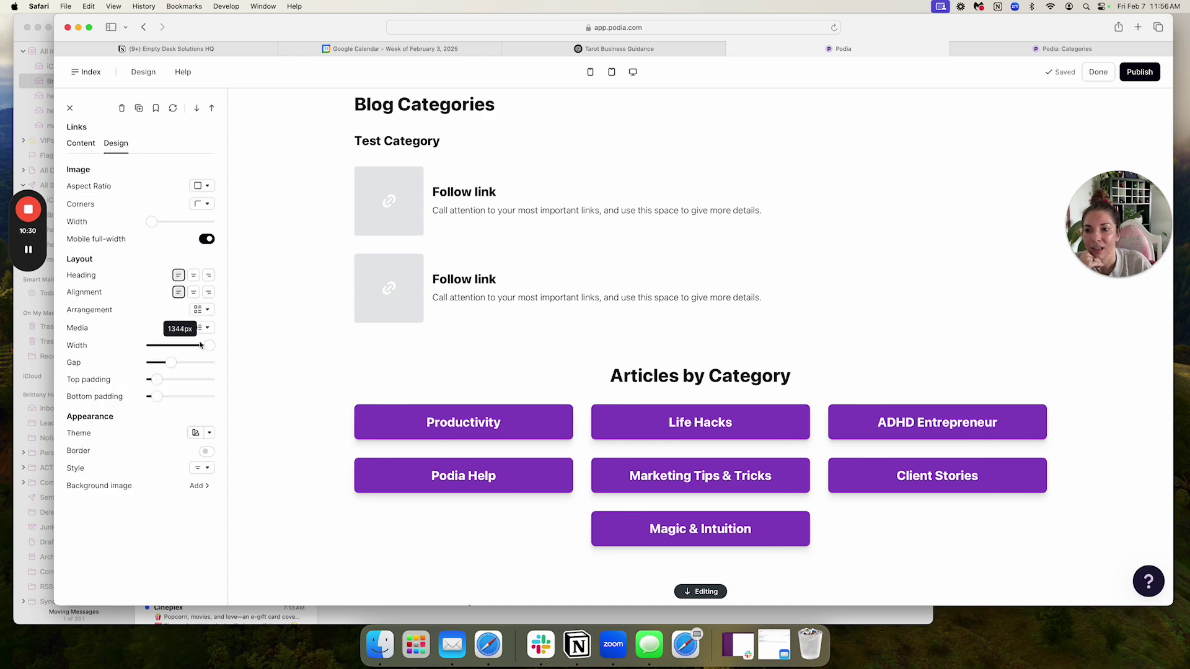
{"action": "left_click", "coordinate": [196, 434]}
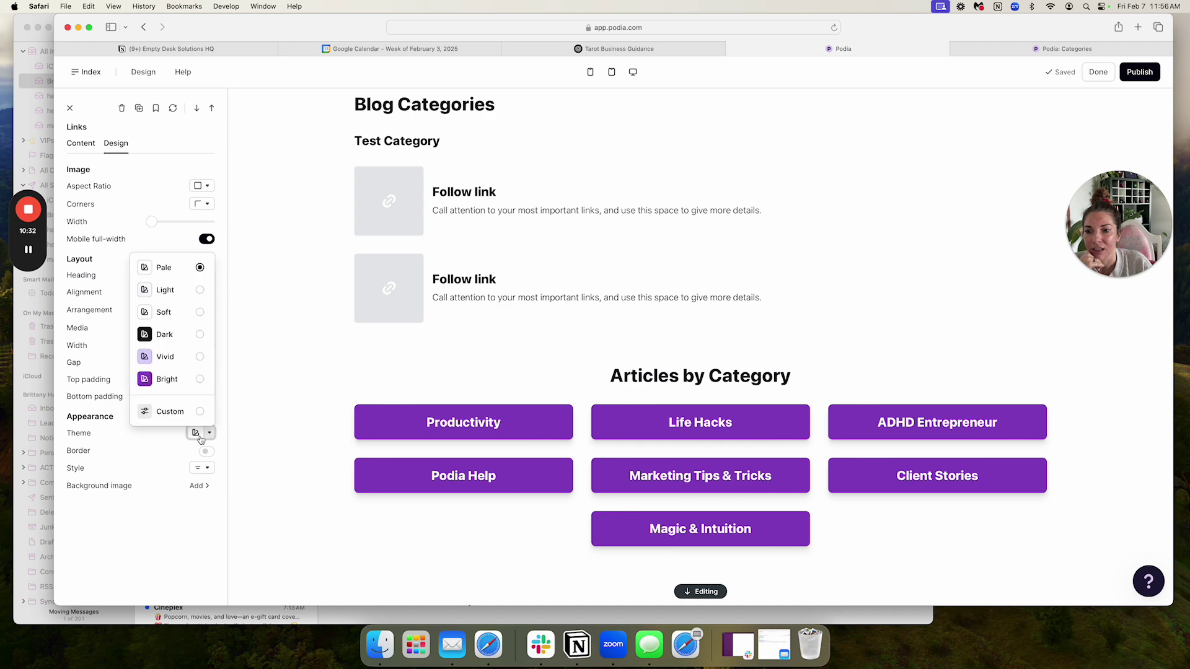
{"action": "left_click", "coordinate": [179, 357]}
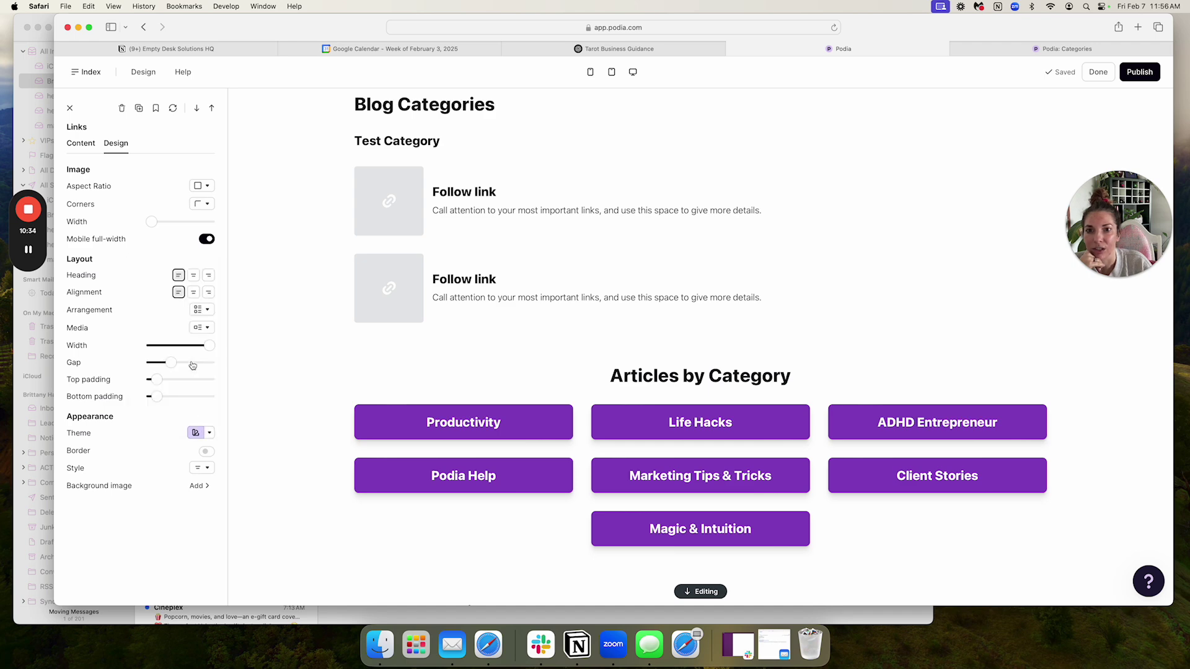
{"action": "left_click", "coordinate": [205, 470]}
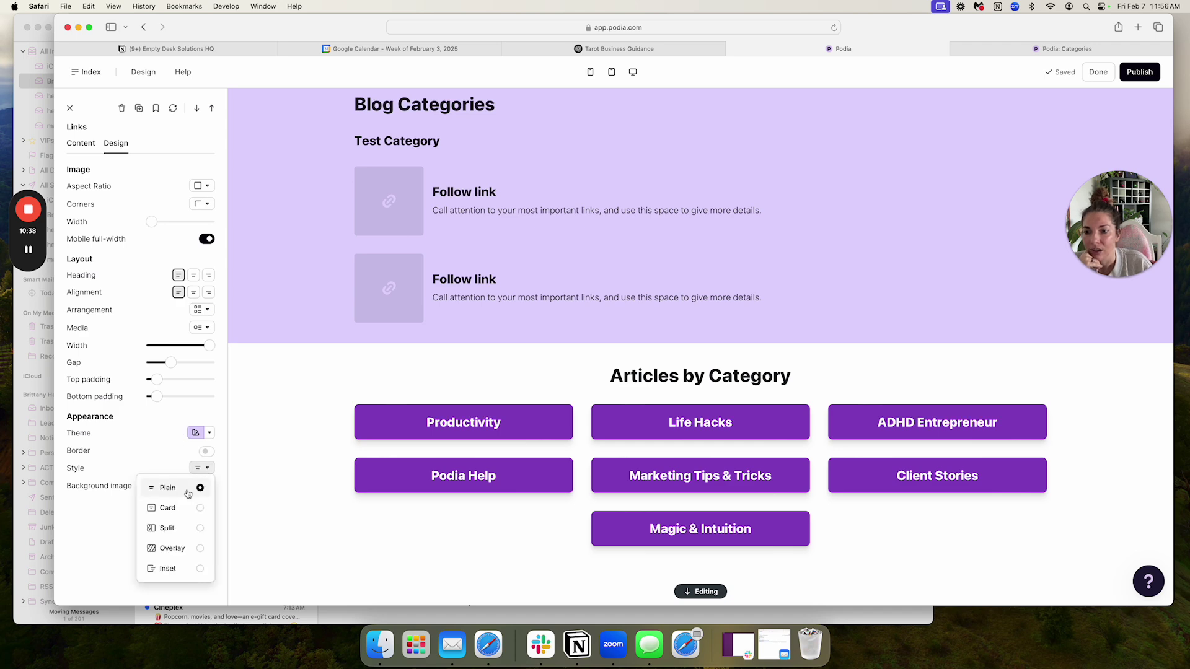
{"action": "left_click", "coordinate": [164, 511]}
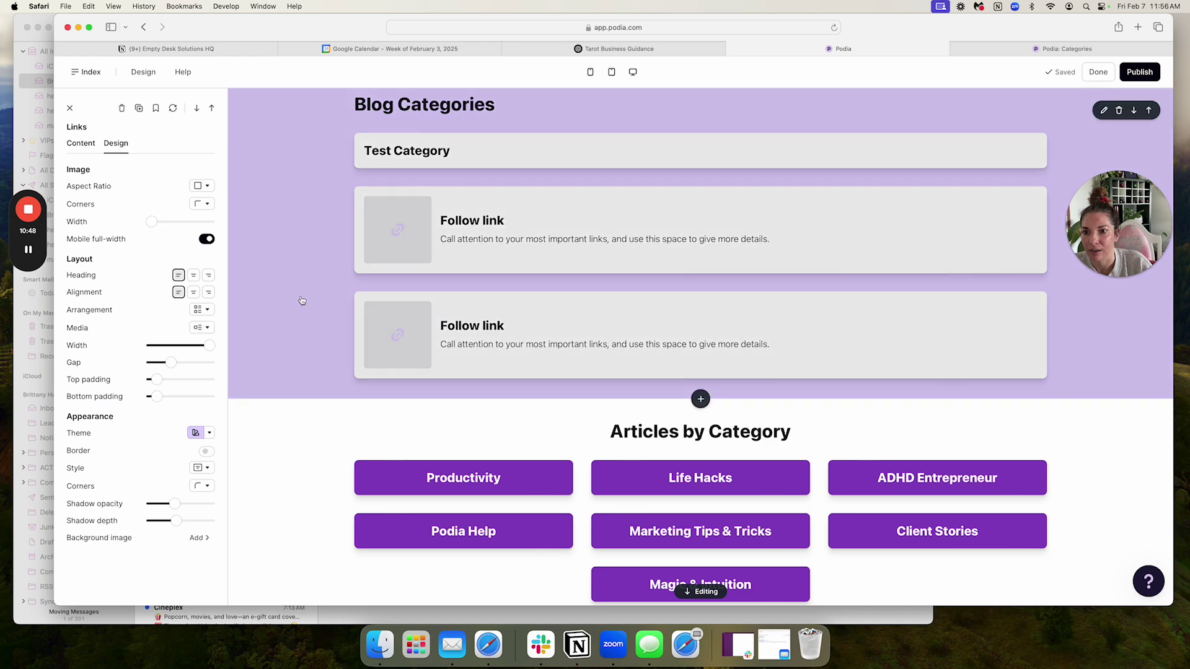
- Change the arrangement of the Blog Categories links from rows to Columns, keeping three columns
{"action": "left_click", "coordinate": [300, 300]}
{"action": "left_click", "coordinate": [116, 144]}
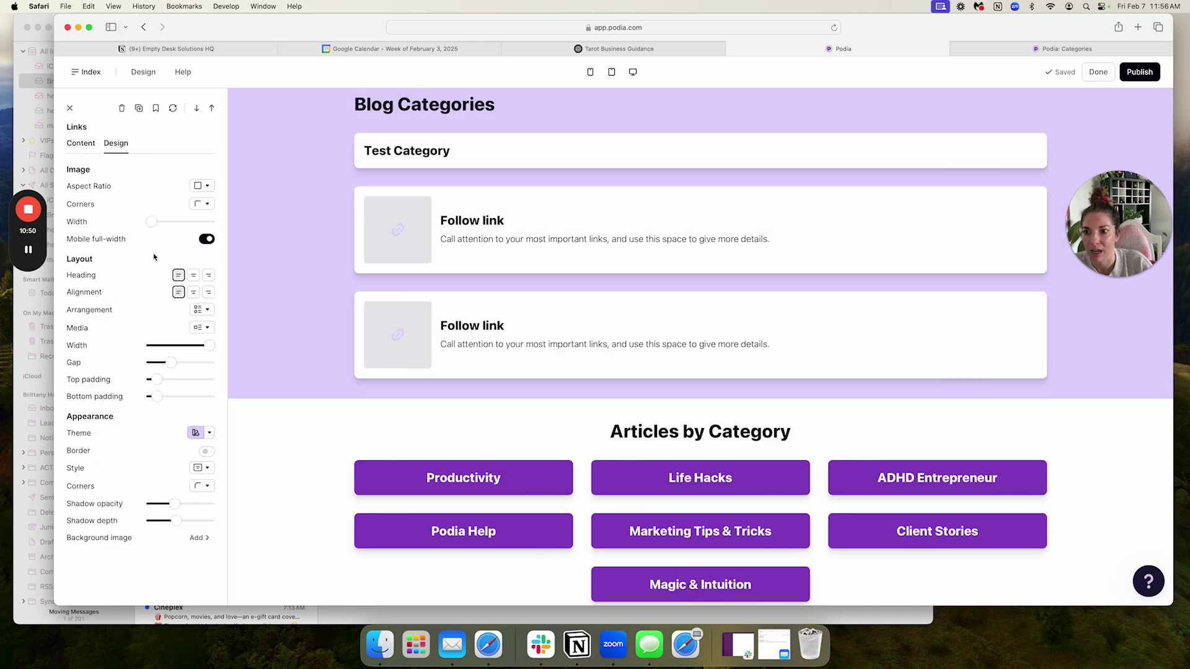
{"action": "mouse_move", "coordinate": [177, 404]}
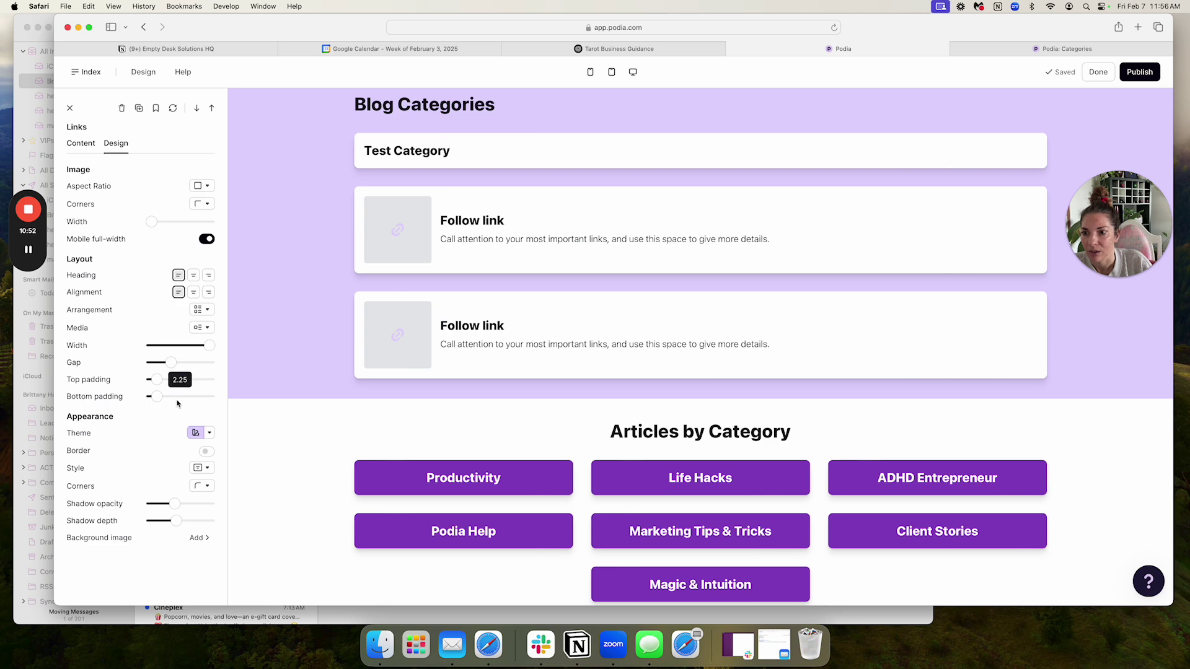
{"action": "left_click", "coordinate": [199, 311]}
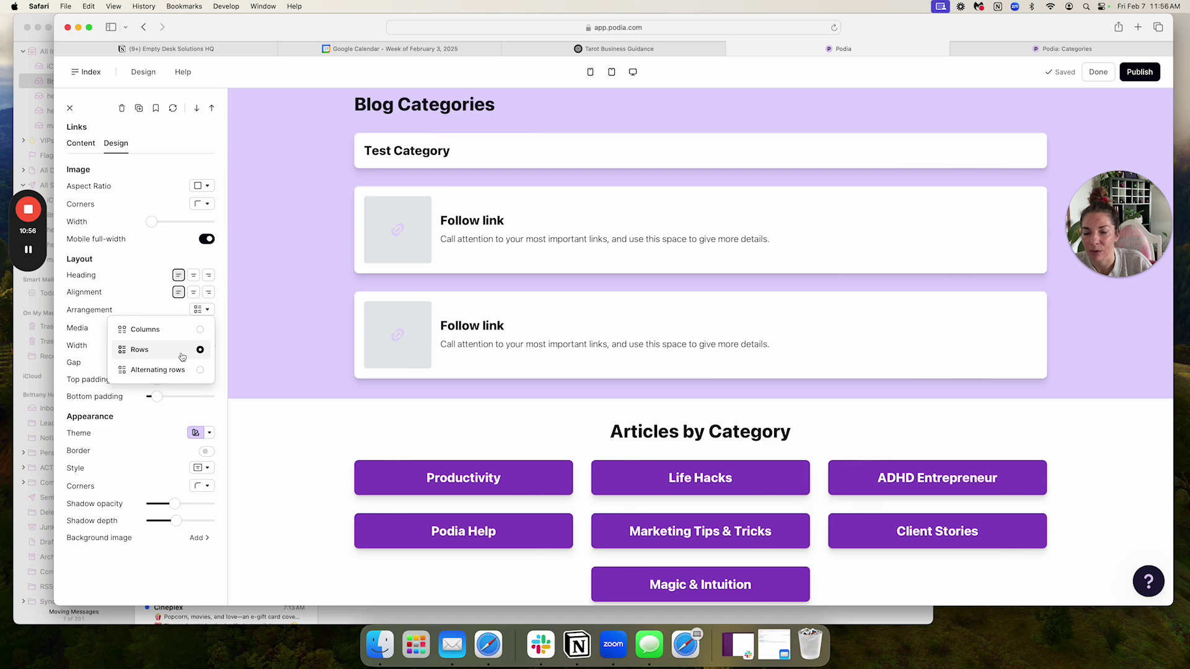
{"action": "left_click", "coordinate": [180, 332]}
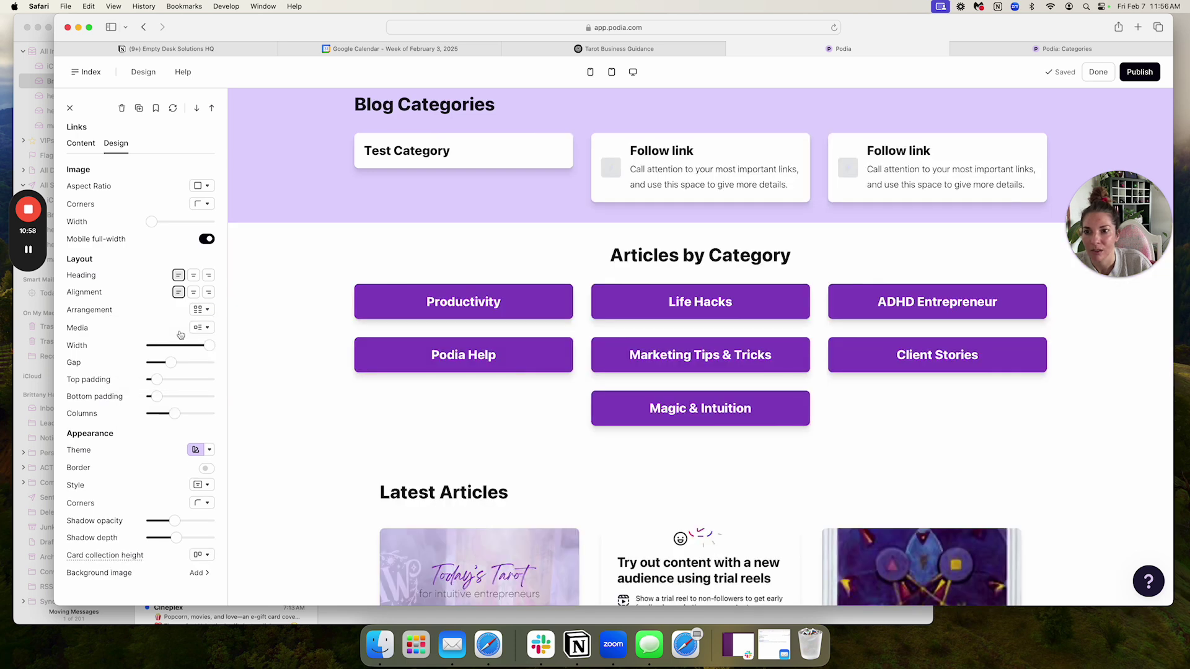
{"action": "mouse_move", "coordinate": [176, 417]}
{"action": "mouse_move", "coordinate": [176, 417]}
{"action": "left_mouse_down"}
{"action": "mouse_move", "coordinate": [196, 414]}
{"action": "mouse_move", "coordinate": [149, 417]}
{"action": "mouse_move", "coordinate": [179, 417]}
{"action": "left_mouse_up"}
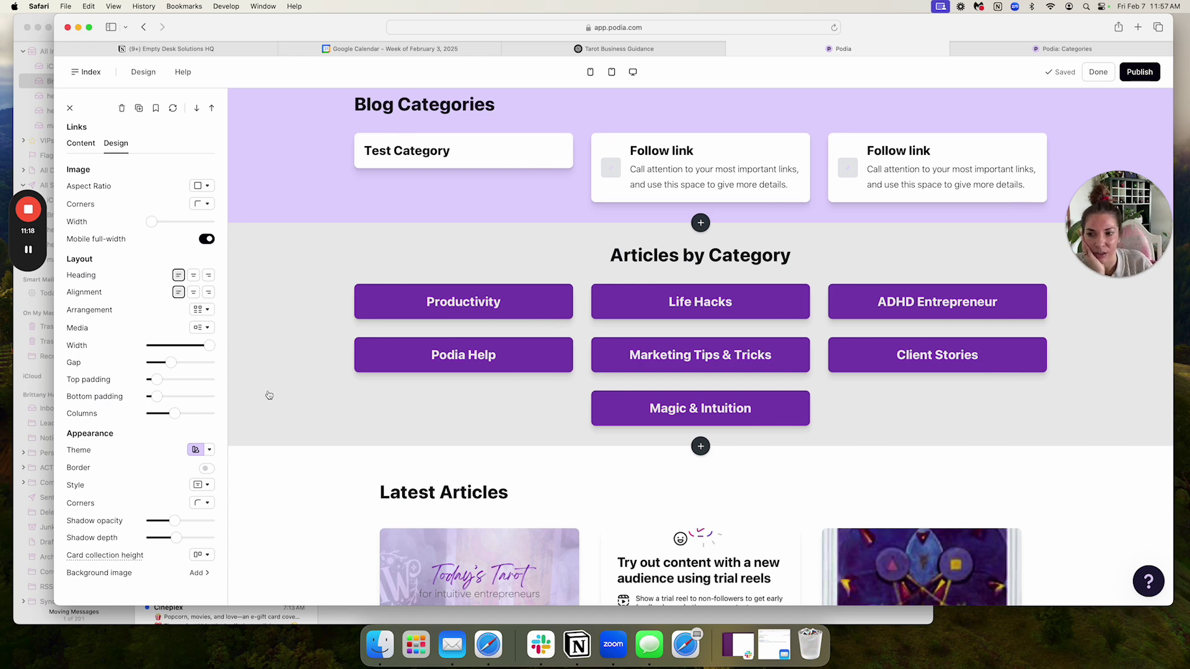
- Try the Articles by Category links in 2 columns and restore the three-column layout
{"action": "left_click", "coordinate": [298, 408]}
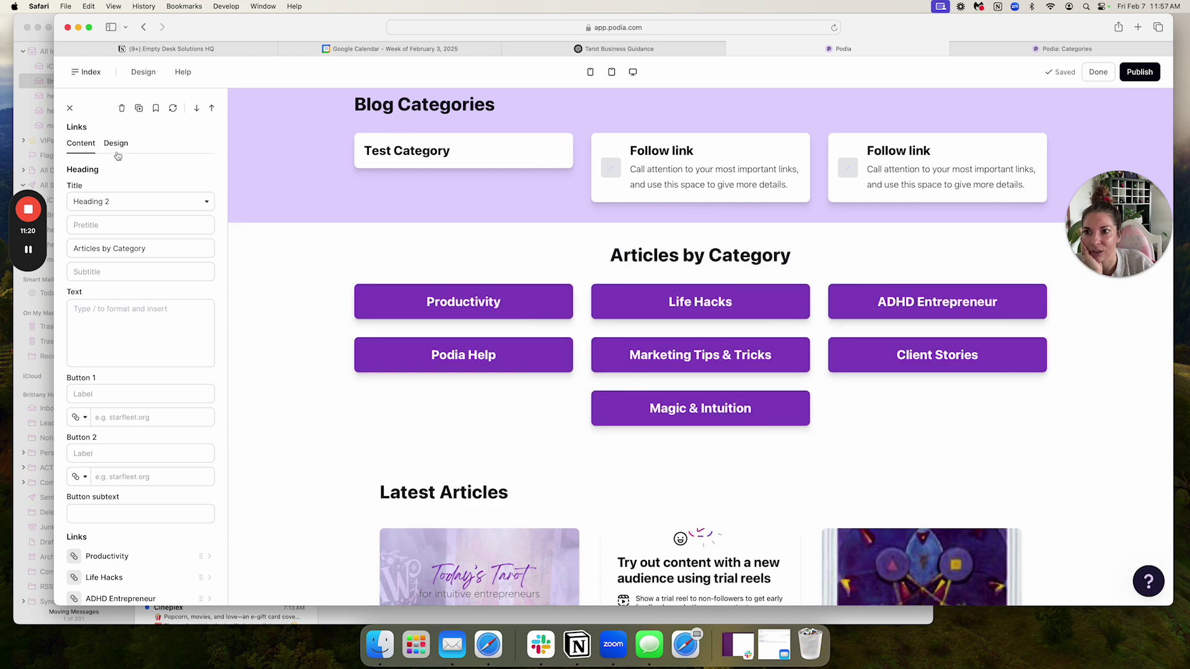
{"action": "left_click", "coordinate": [116, 144]}
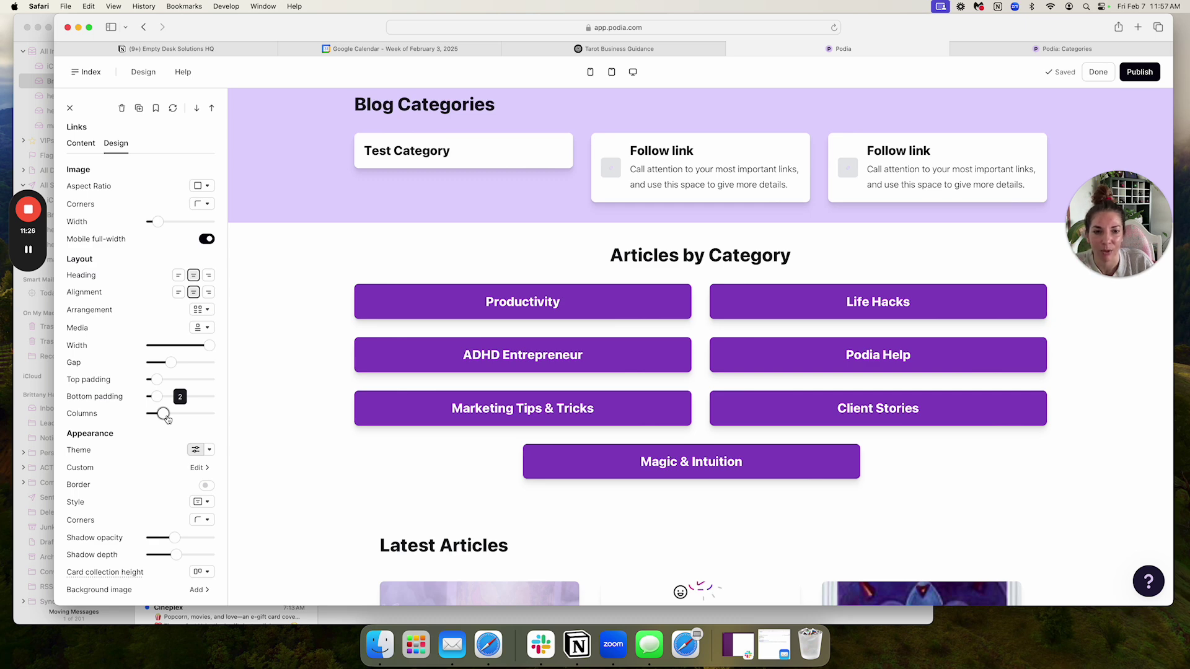
{"action": "left_click_drag", "start_coordinate": [170, 419], "coordinate": [182, 419]}
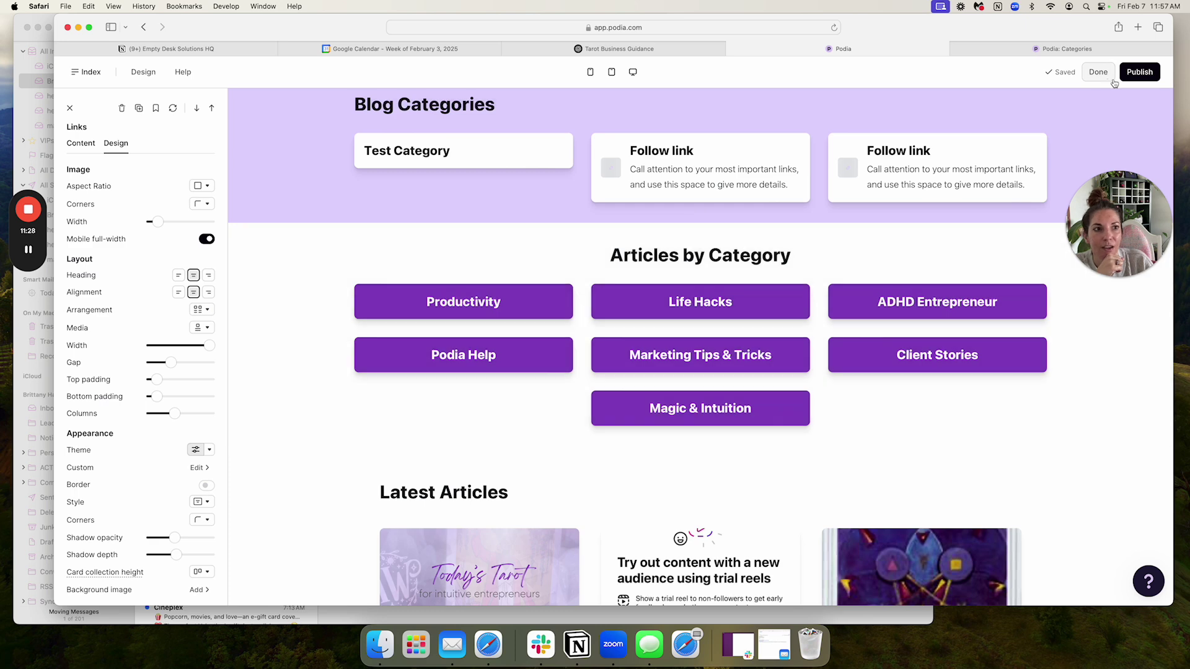
- Remove the placeholder image from the second link in the Blog Categories section and select its link address field
{"action": "scroll", "coordinate": [888, 166], "scroll_direction": "up", "scroll_amount": 3}
{"action": "left_click", "coordinate": [794, 248]}
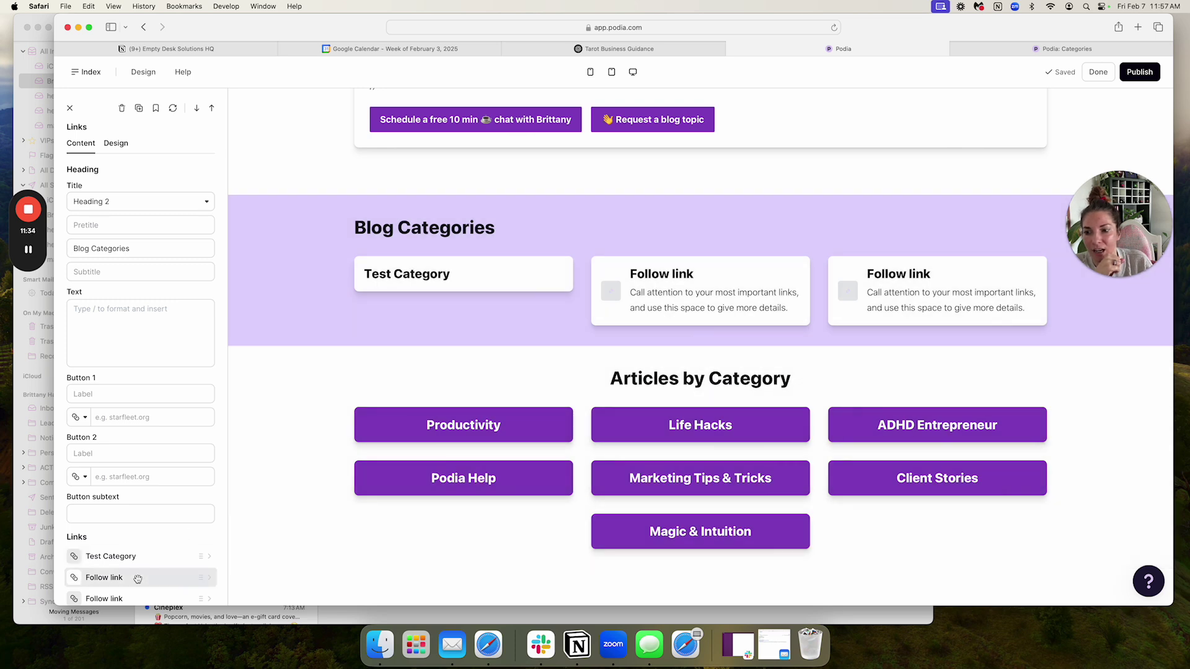
{"action": "left_click", "coordinate": [136, 577]}
{"action": "left_click", "coordinate": [142, 166]}
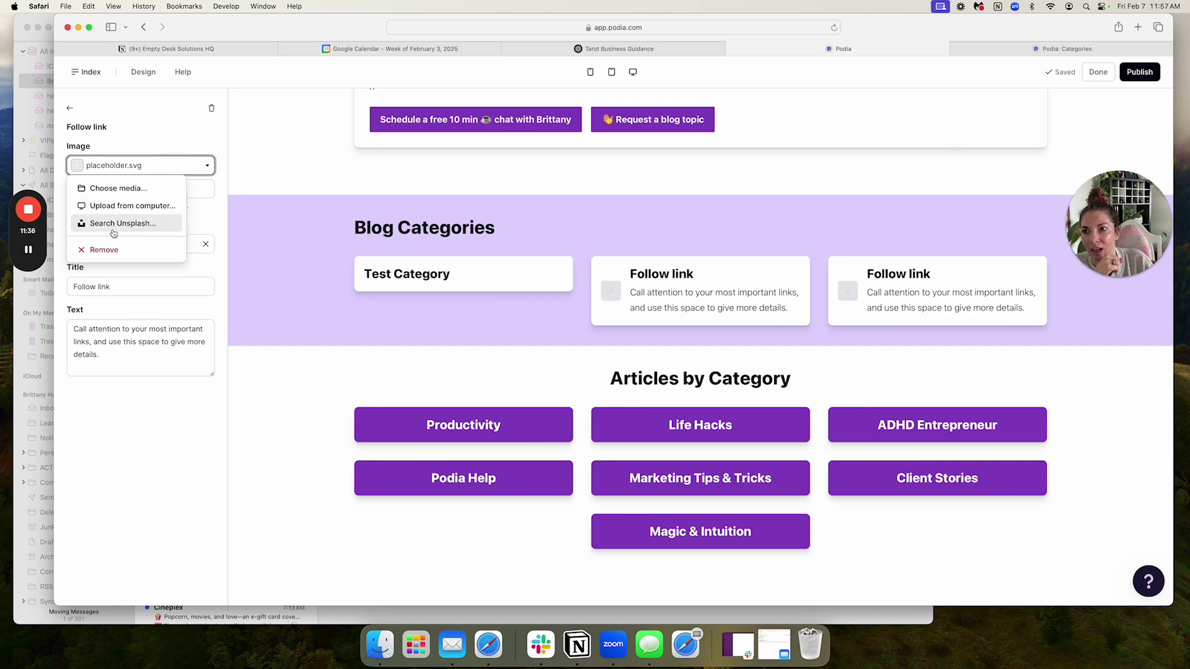
{"action": "left_click", "coordinate": [126, 248]}
{"action": "left_click", "coordinate": [125, 246]}
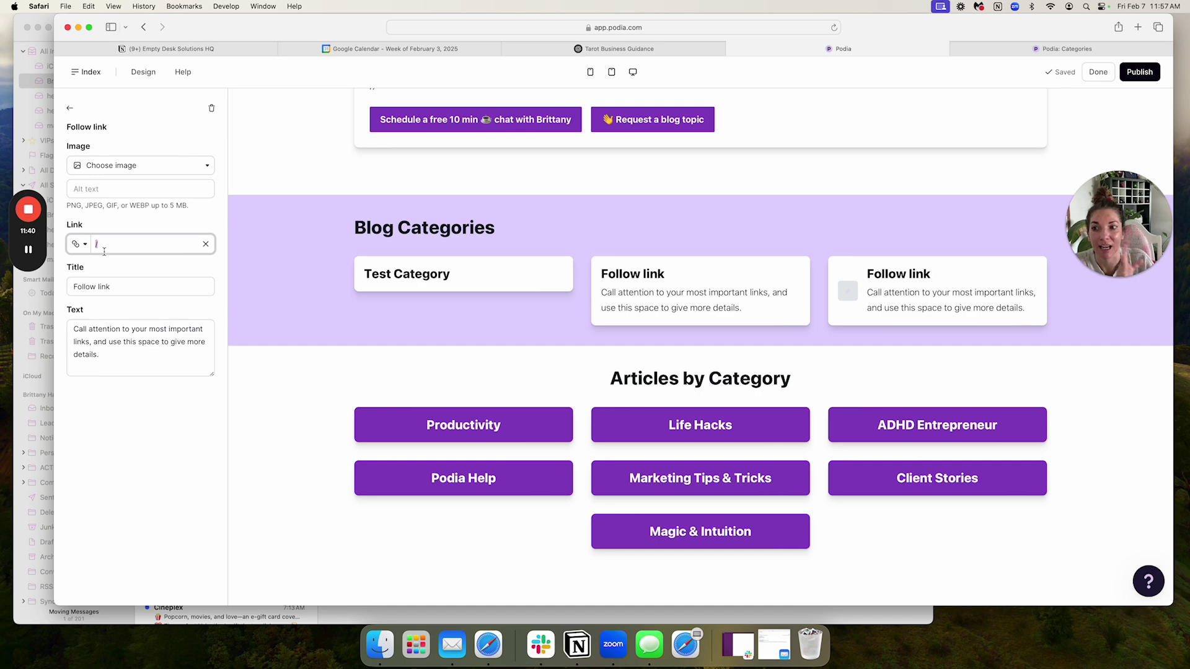
- Select the full web address in the Client Stories category's page settings, close them, and return to the Index template editor
{"action": "left_click", "coordinate": [999, 49]}
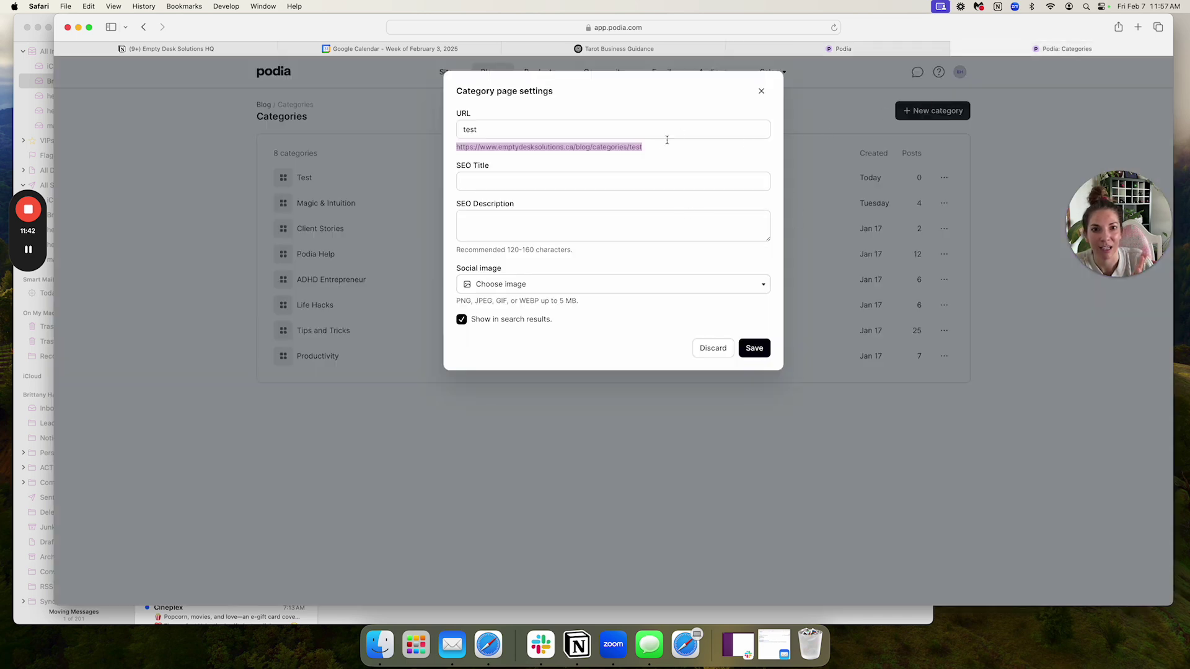
{"action": "left_click", "coordinate": [759, 91]}
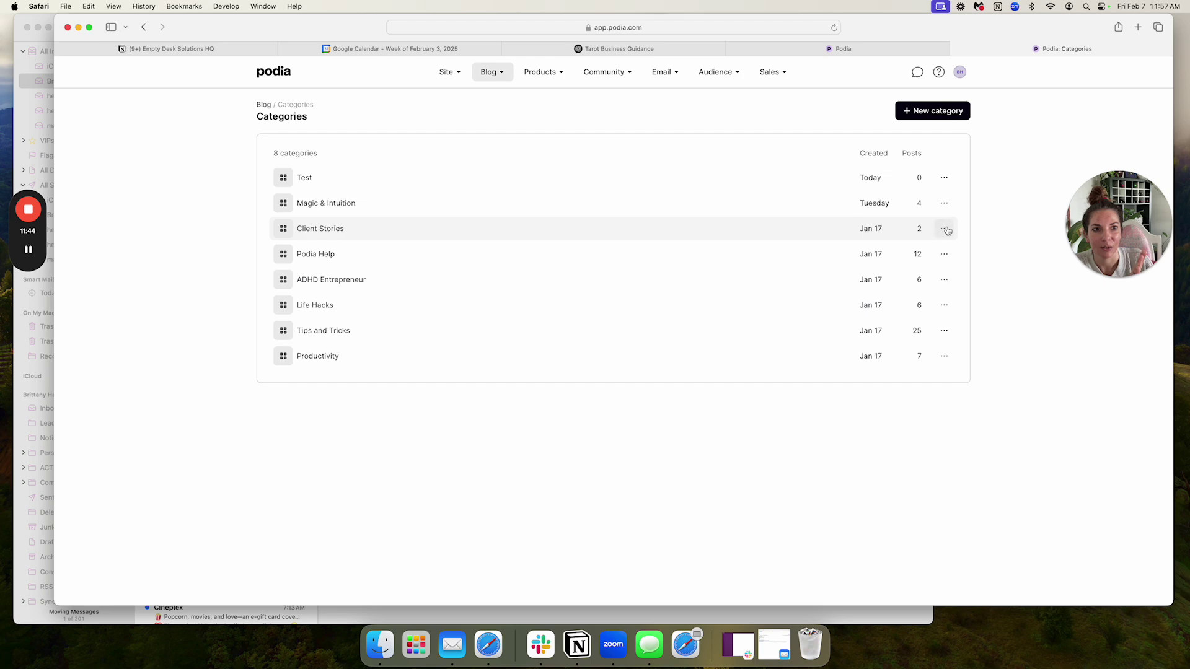
{"action": "left_click", "coordinate": [944, 229]}
{"action": "left_click", "coordinate": [913, 273]}
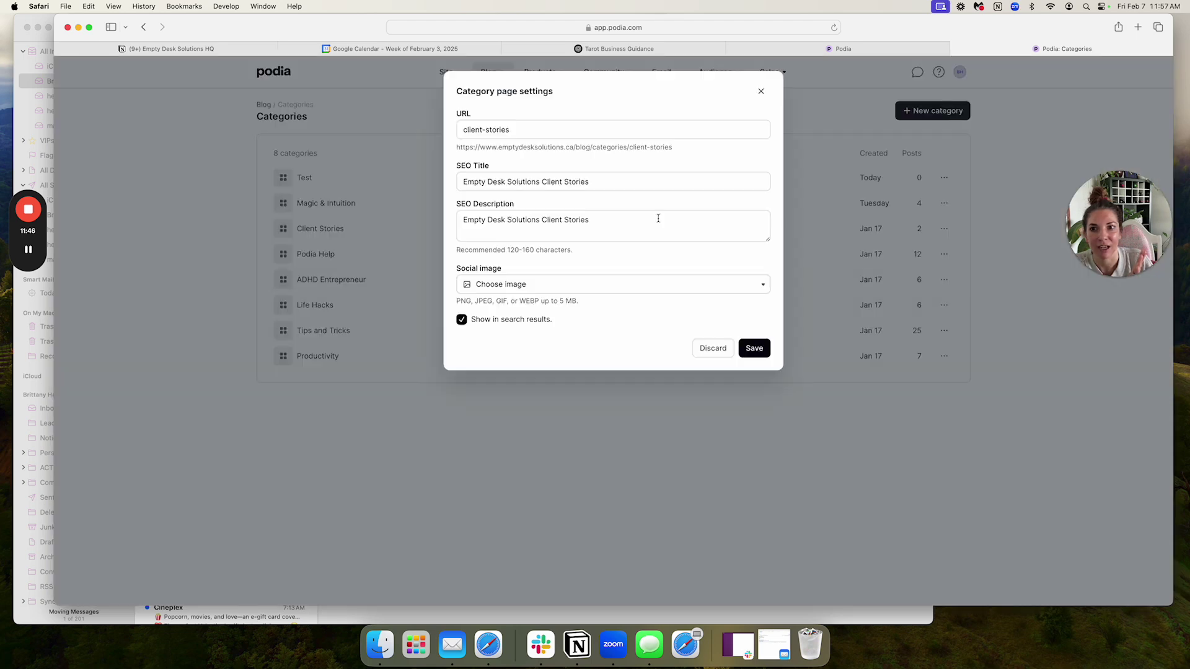
{"action": "left_click_drag", "start_coordinate": [687, 147], "coordinate": [455, 148]}
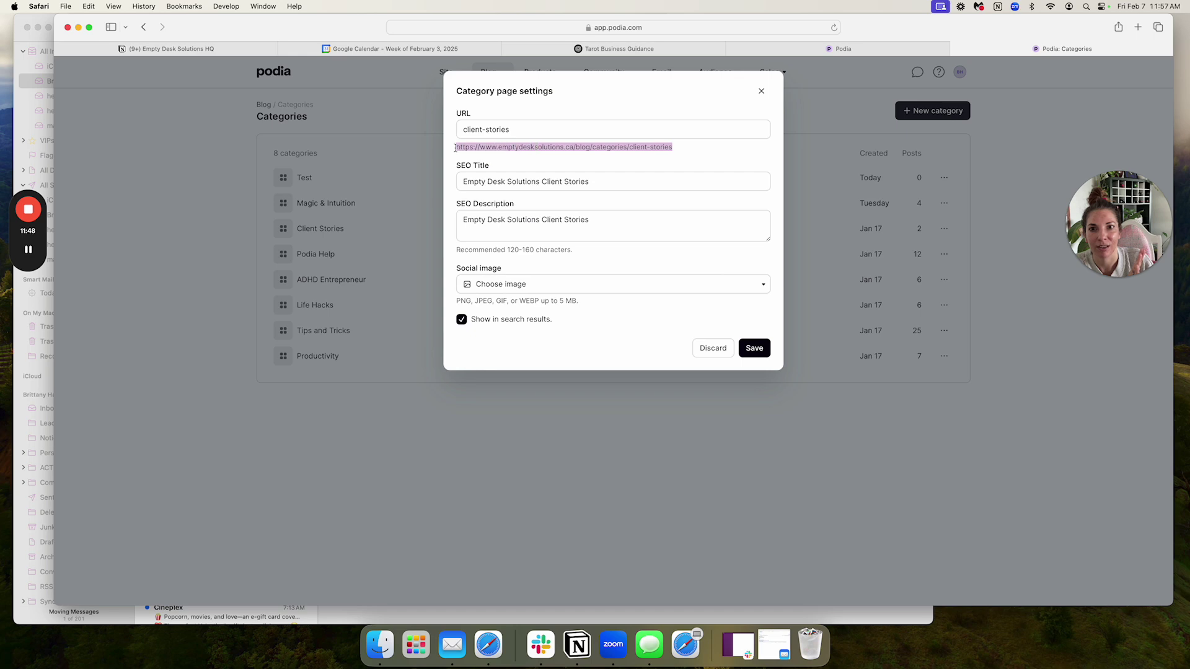
{"action": "left_click", "coordinate": [762, 91]}
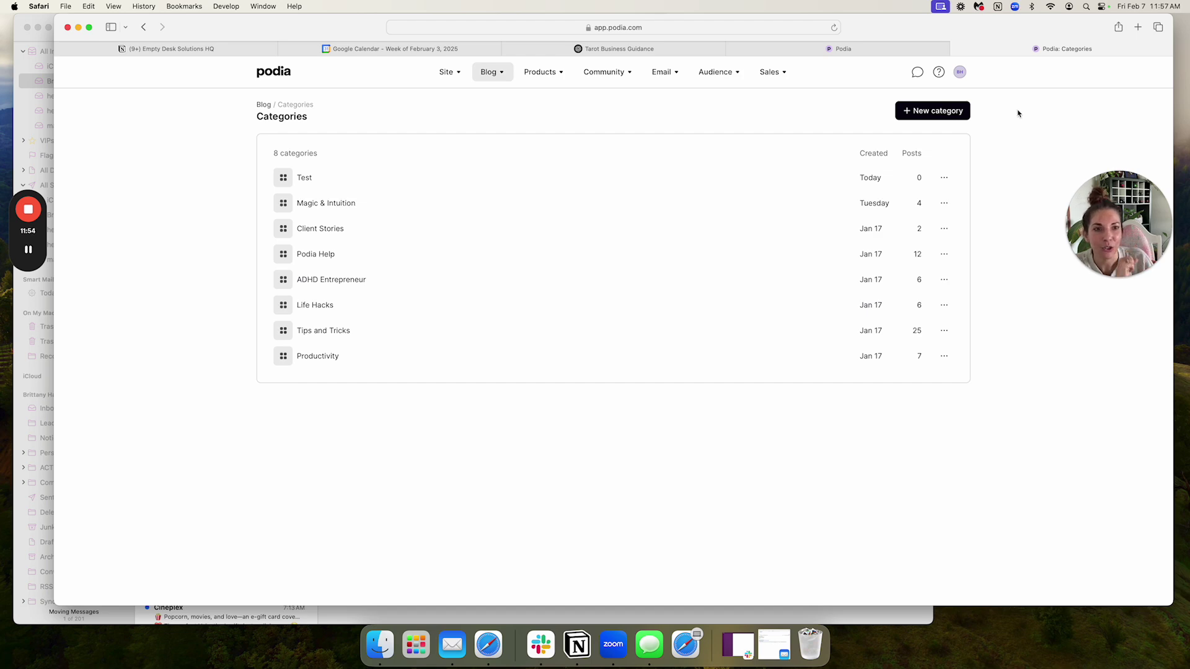
{"action": "left_click", "coordinate": [871, 48]}
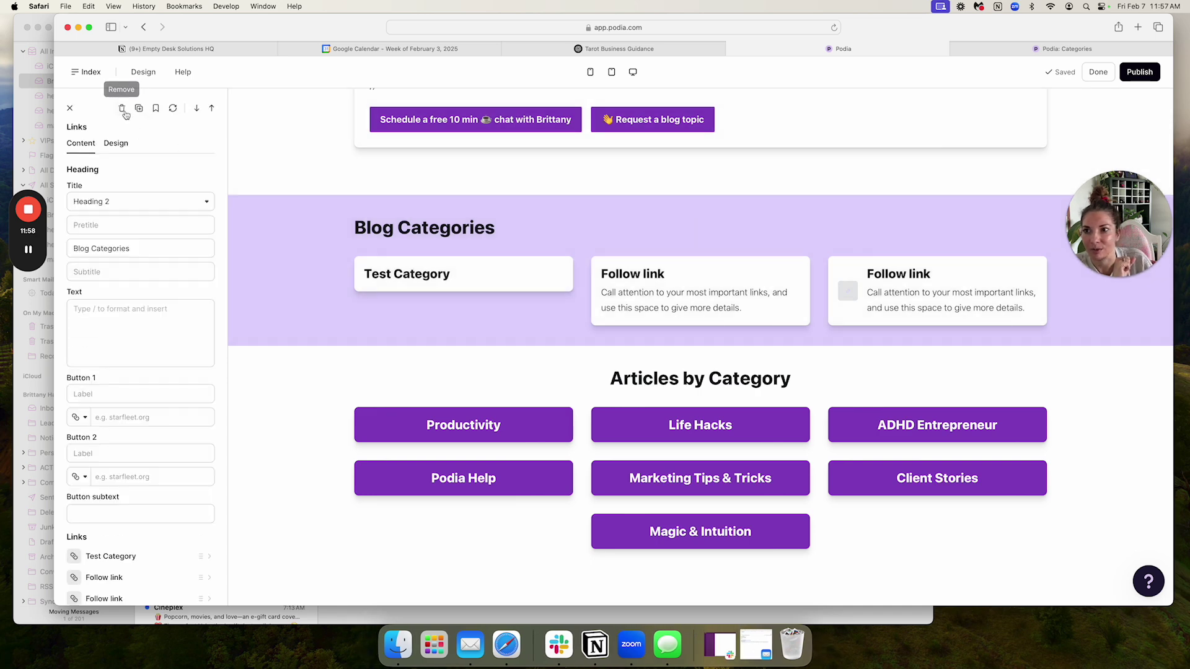
- Delete the Blog Categories links section from the Index template and look over the remaining sections of the page
{"action": "left_click", "coordinate": [122, 109]}
{"action": "left_click", "coordinate": [180, 177]}
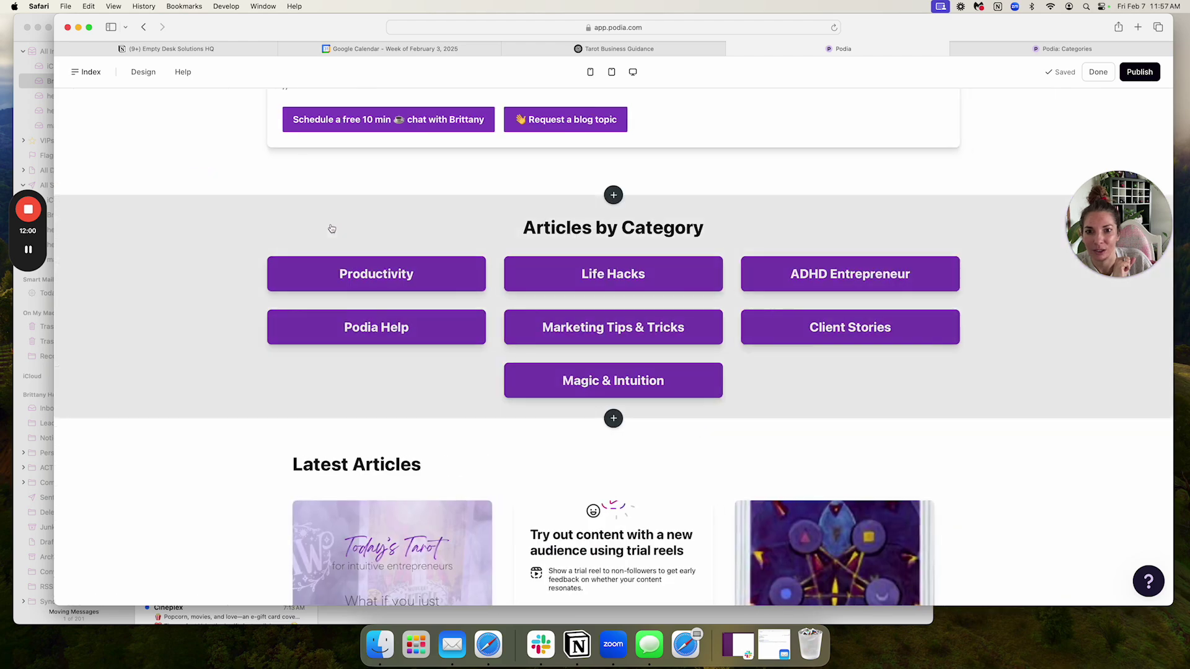
{"action": "scroll", "coordinate": [350, 232], "scroll_direction": "down", "scroll_amount": 20}
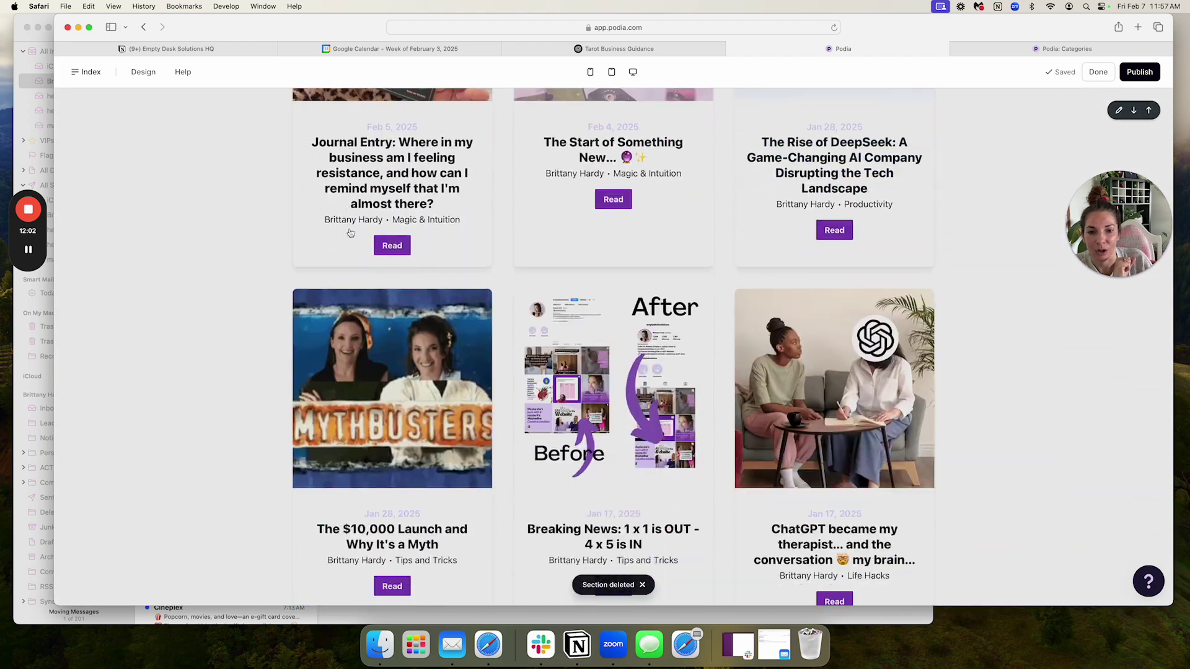
{"action": "scroll", "coordinate": [350, 233], "scroll_direction": "down", "scroll_amount": 7}
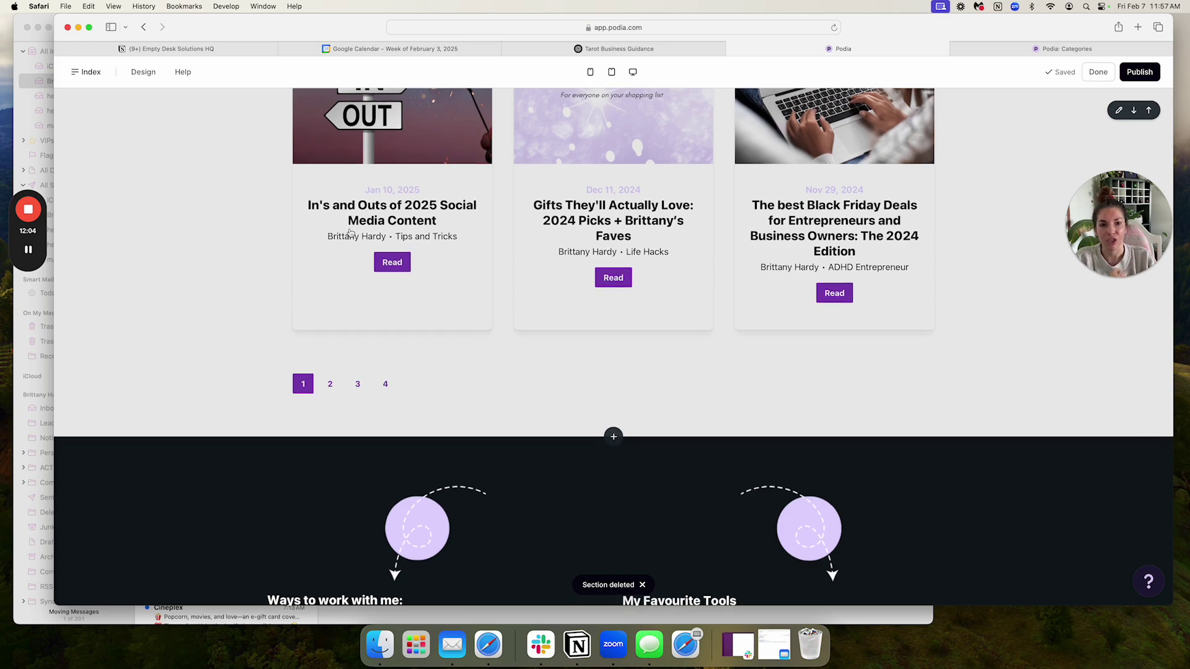
{"action": "scroll", "coordinate": [350, 233], "scroll_direction": "up", "scroll_amount": 20}
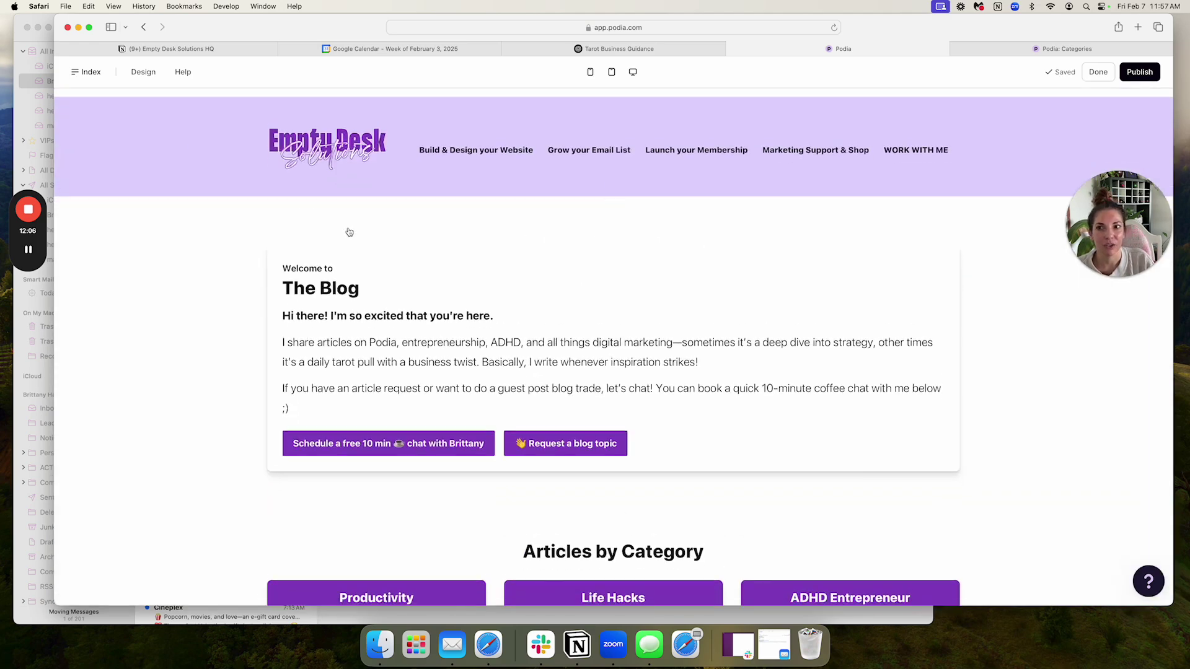
- Find the Index, Category and Blog post templates under Blog in the site's page list
{"action": "left_click", "coordinate": [87, 72]}
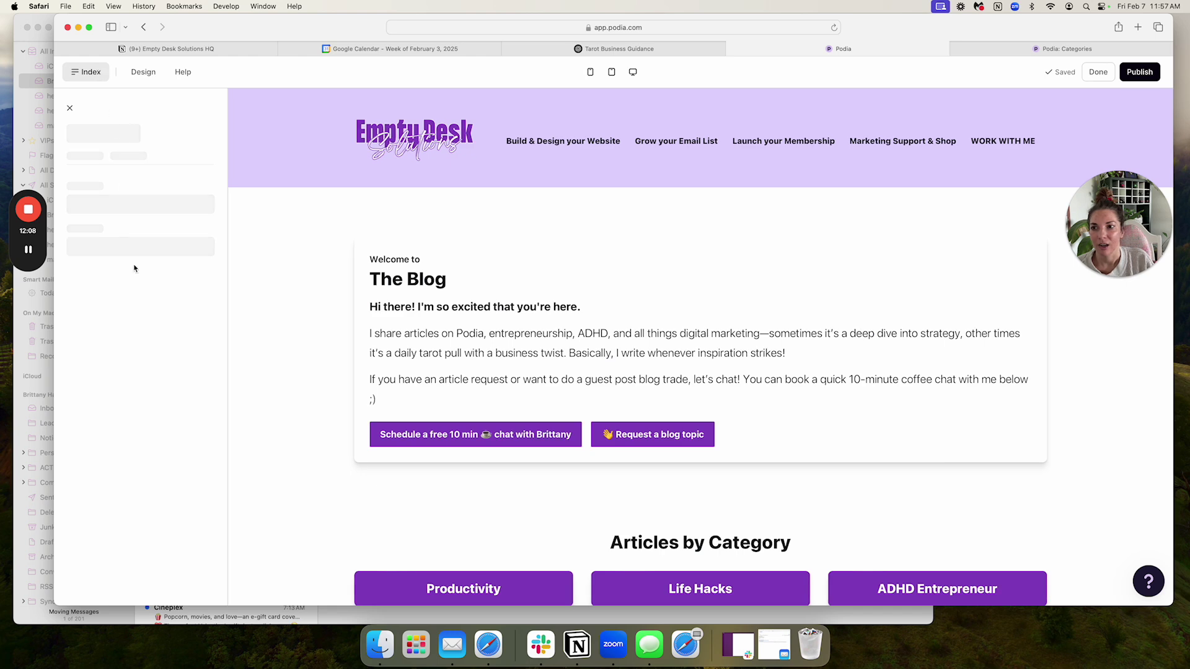
{"action": "scroll", "coordinate": [121, 385], "scroll_direction": "down", "scroll_amount": 15}
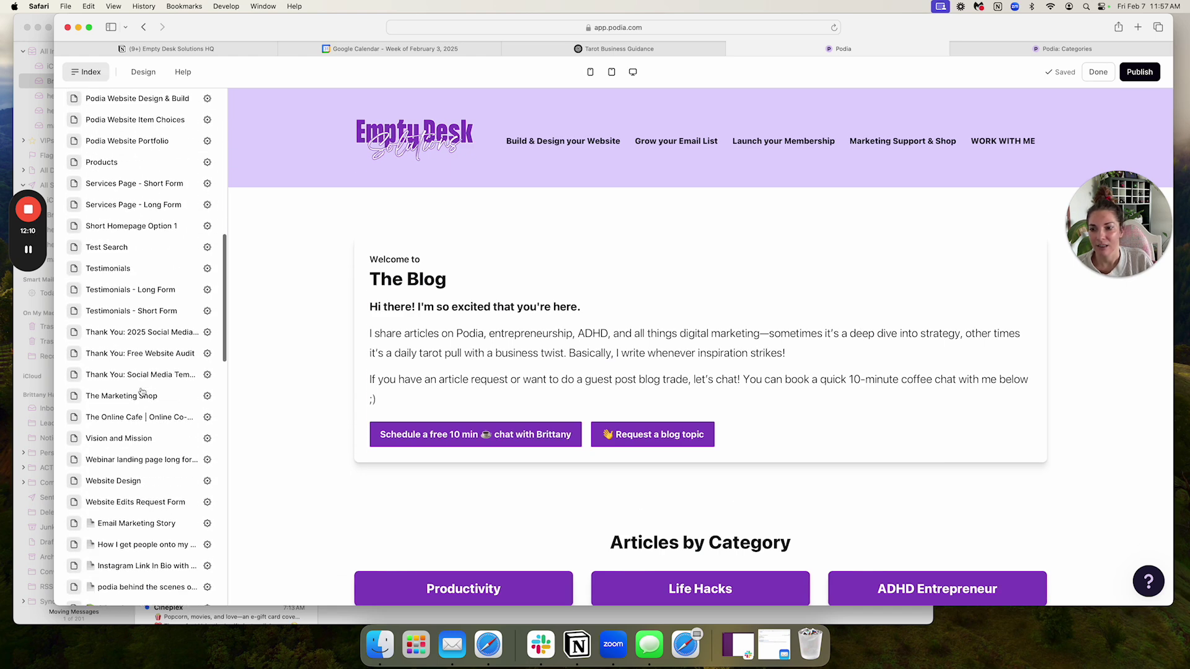
{"action": "scroll", "coordinate": [141, 392], "scroll_direction": "down", "scroll_amount": 2}
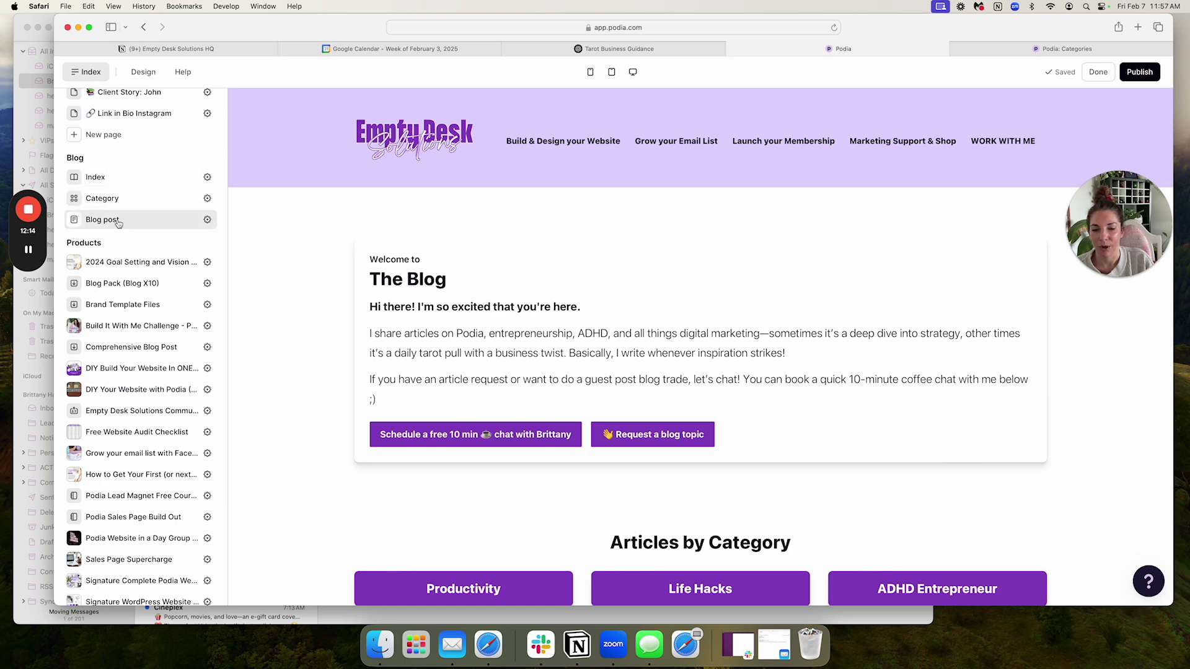
- Save a copy of the Articles by Category links section to the saved sections under the name "blog categories"
{"action": "scroll", "coordinate": [342, 312], "scroll_direction": "down", "scroll_amount": 5}
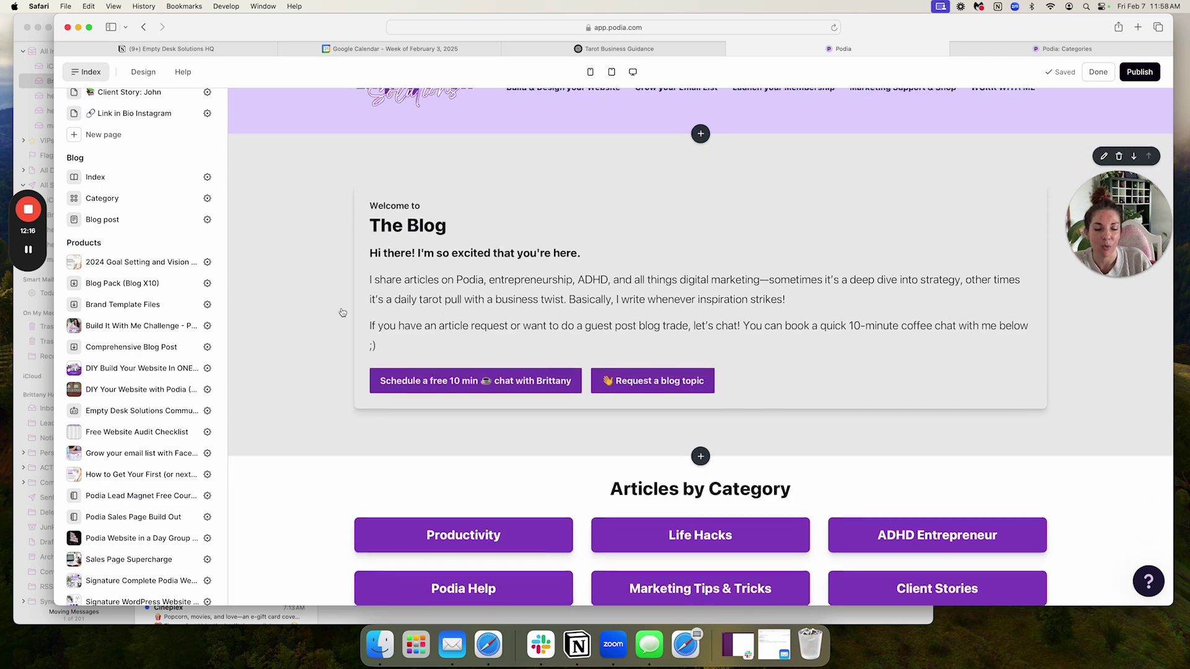
{"action": "scroll", "coordinate": [343, 312], "scroll_direction": "down", "scroll_amount": 3}
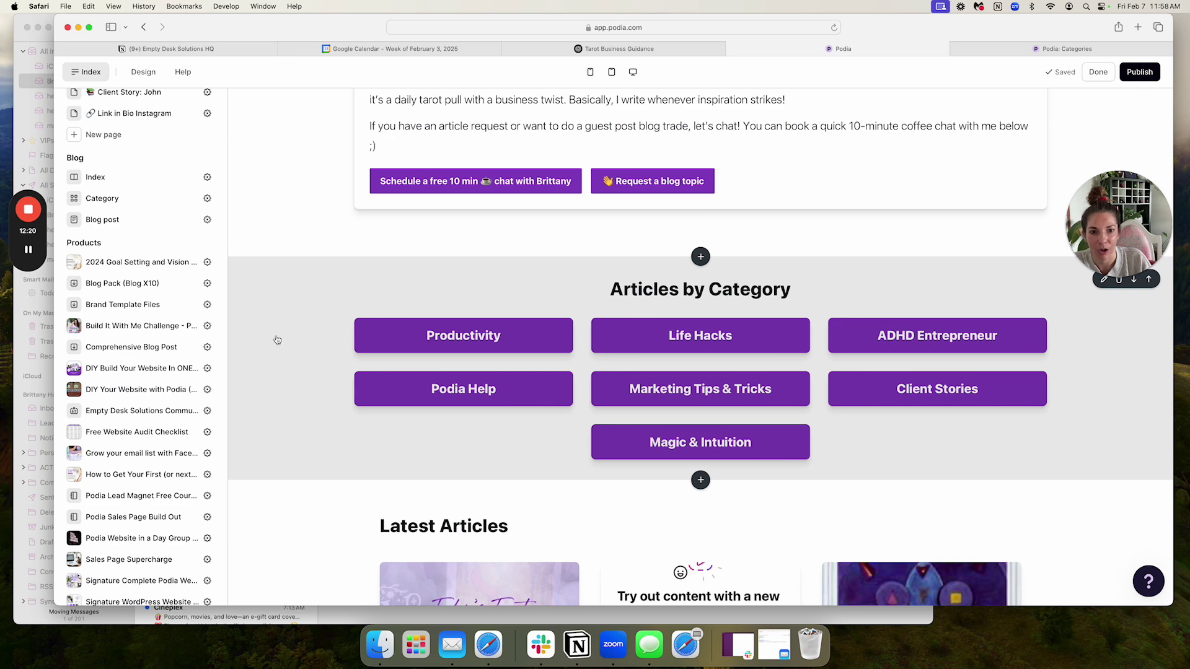
{"action": "left_click", "coordinate": [350, 332]}
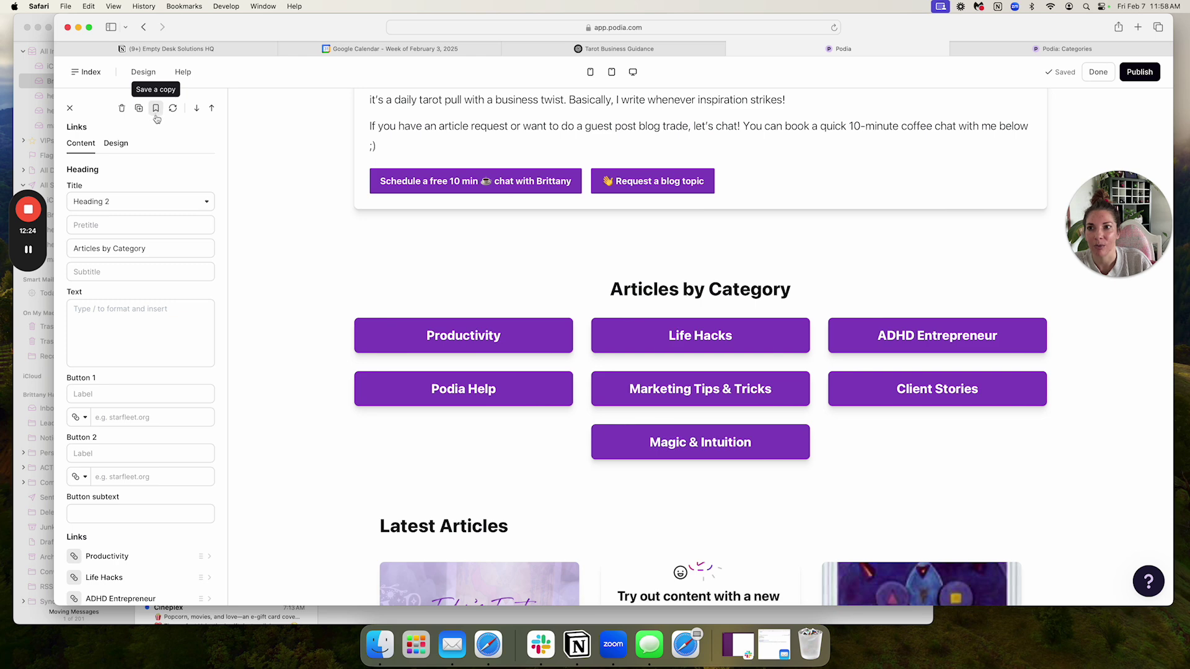
{"action": "left_click", "coordinate": [156, 109]}
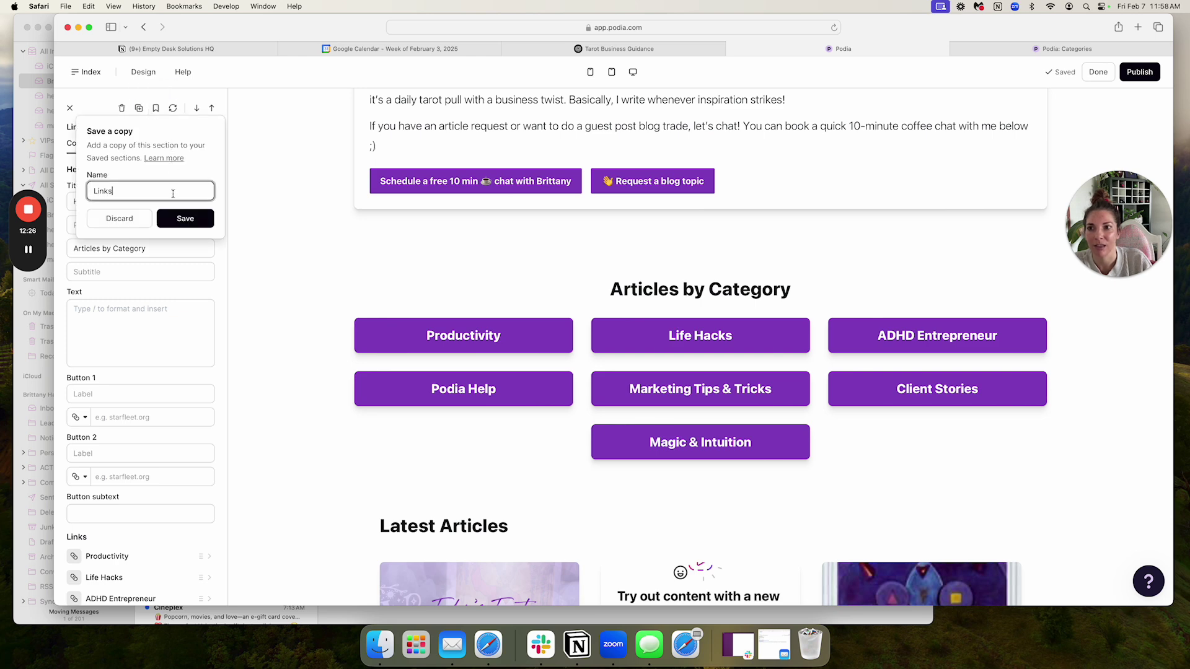
{"action": "double_click", "coordinate": [173, 191]}
{"action": "type", "text": "blog categories"}
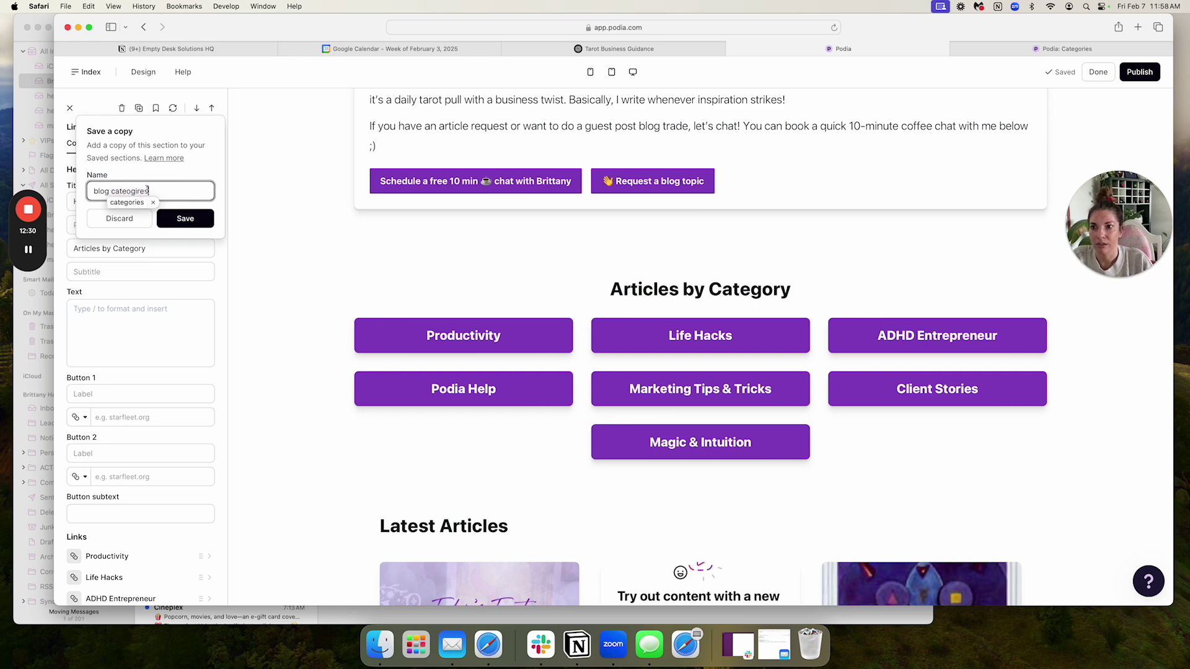
{"action": "left_click", "coordinate": [185, 218]}
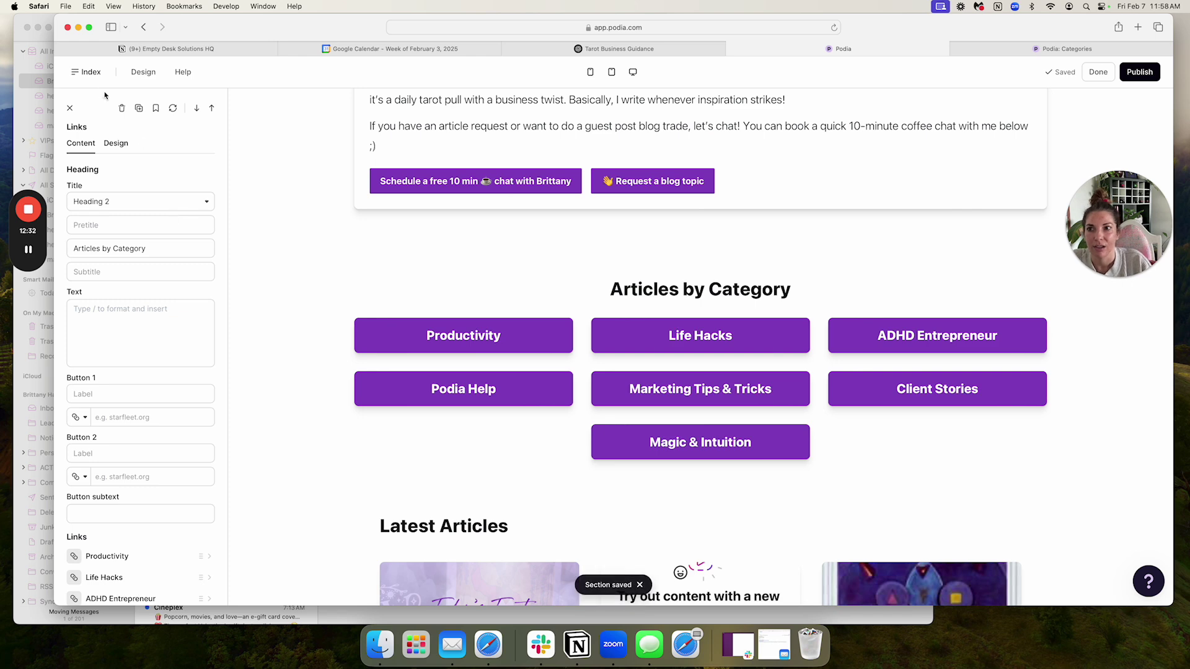
- Open the Blog post template from the site's page list
{"action": "left_click", "coordinate": [87, 72]}
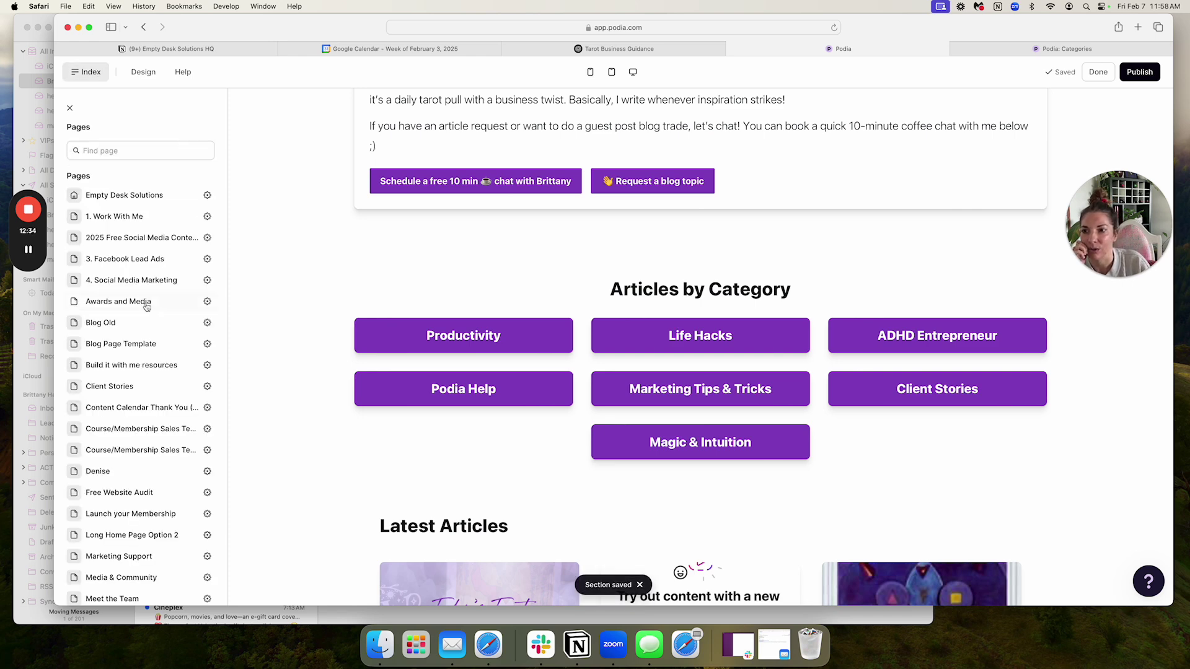
{"action": "scroll", "coordinate": [146, 302], "scroll_direction": "down", "scroll_amount": 10}
{"action": "scroll", "coordinate": [147, 310], "scroll_direction": "down", "scroll_amount": 8}
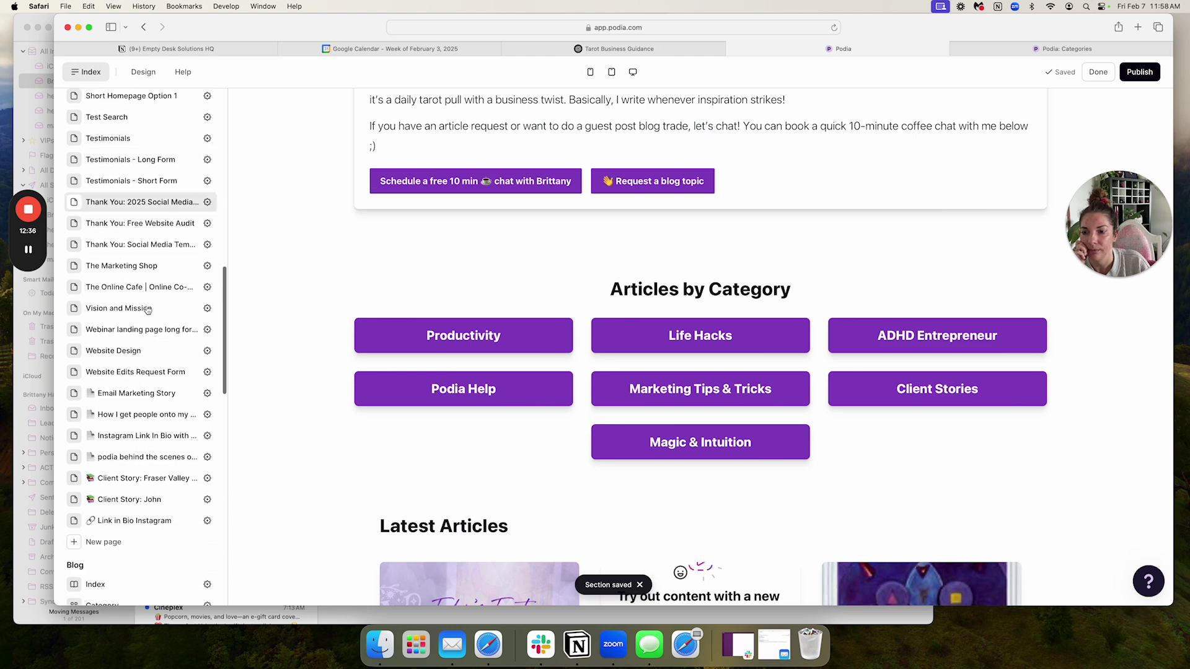
{"action": "left_click", "coordinate": [103, 362]}
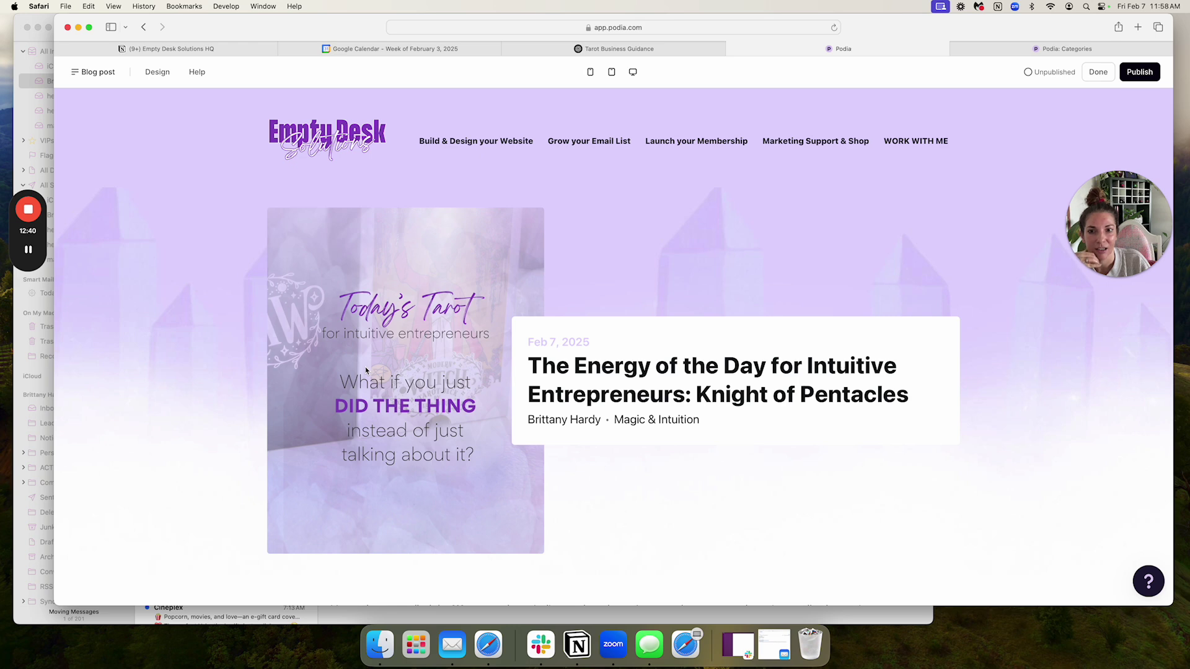
- Insert the saved "blog categories" section between the post content and the dark "Ways to work with me" section
{"action": "scroll", "coordinate": [371, 366], "scroll_direction": "down", "scroll_amount": 1}
{"action": "scroll", "coordinate": [392, 351], "scroll_direction": "up", "scroll_amount": 1}
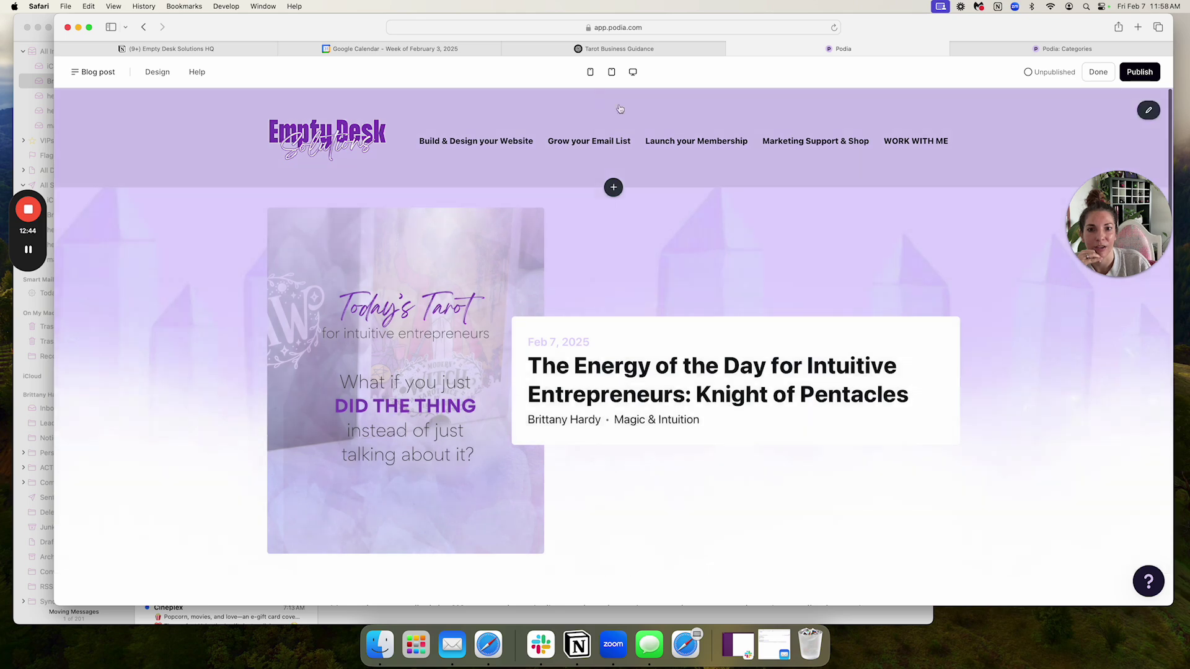
{"action": "scroll", "coordinate": [509, 98], "scroll_direction": "down", "scroll_amount": 3}
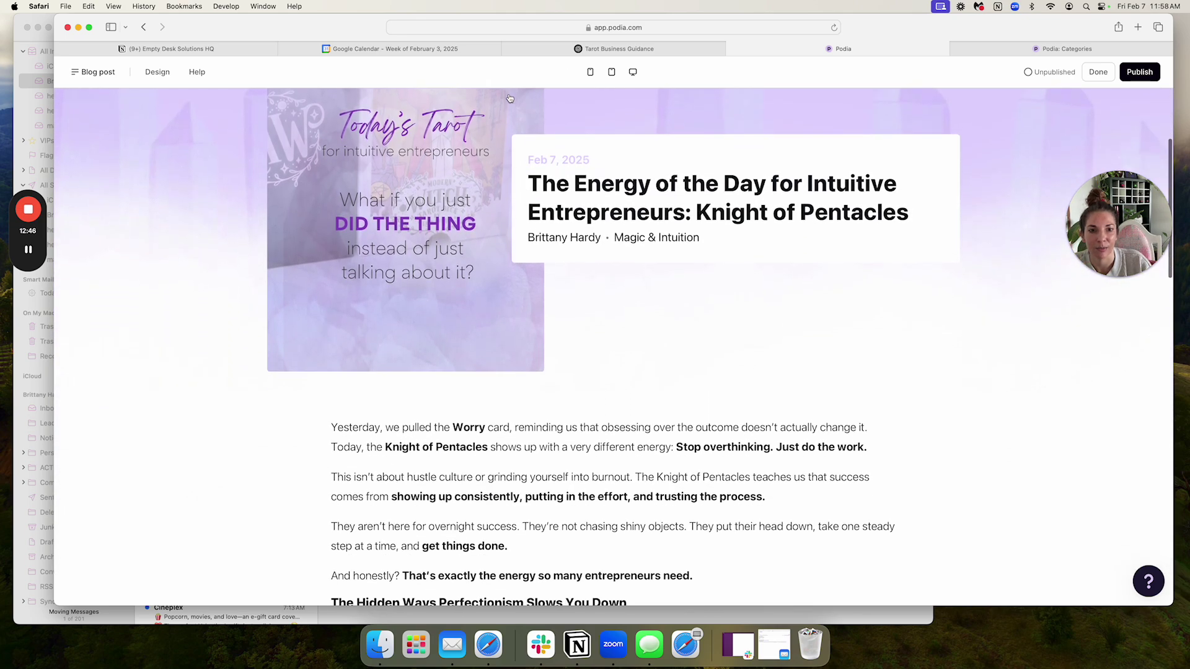
{"action": "scroll", "coordinate": [510, 98], "scroll_direction": "down", "scroll_amount": 15}
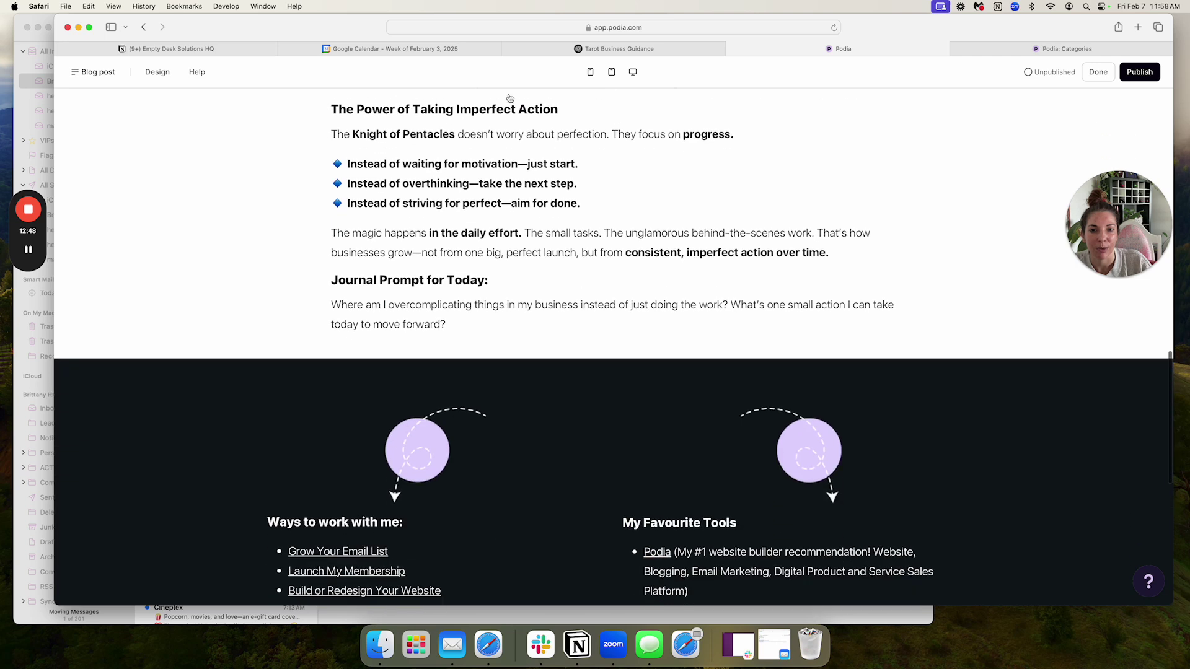
{"action": "scroll", "coordinate": [509, 98], "scroll_direction": "down", "scroll_amount": 2}
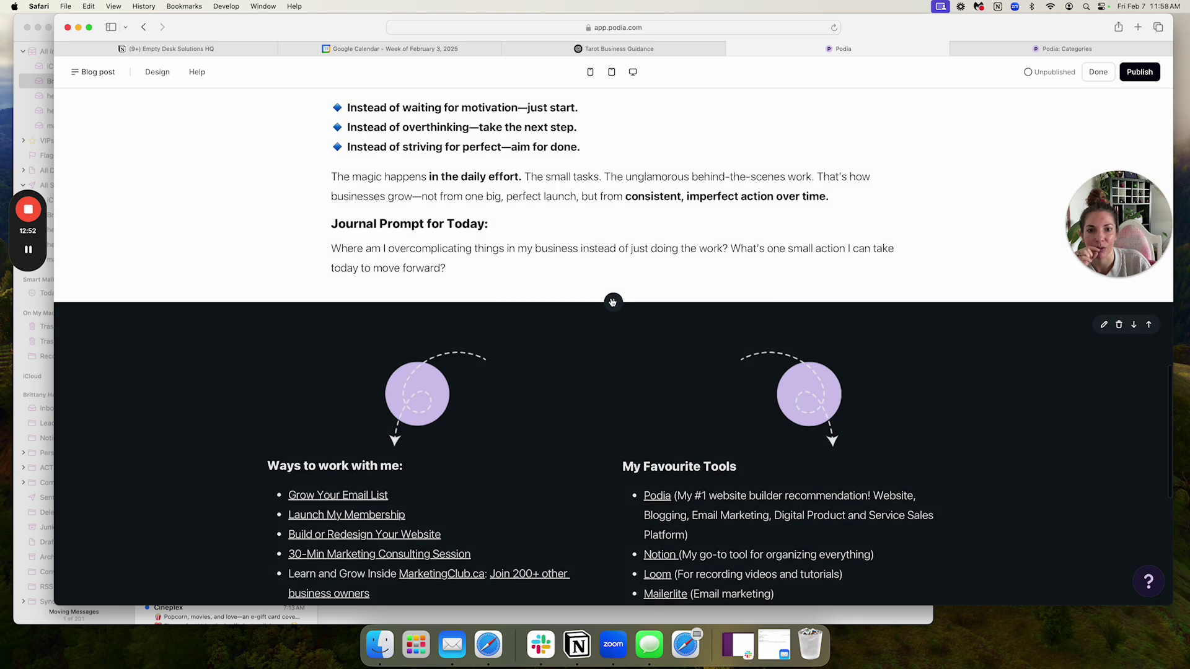
{"action": "left_click", "coordinate": [612, 302]}
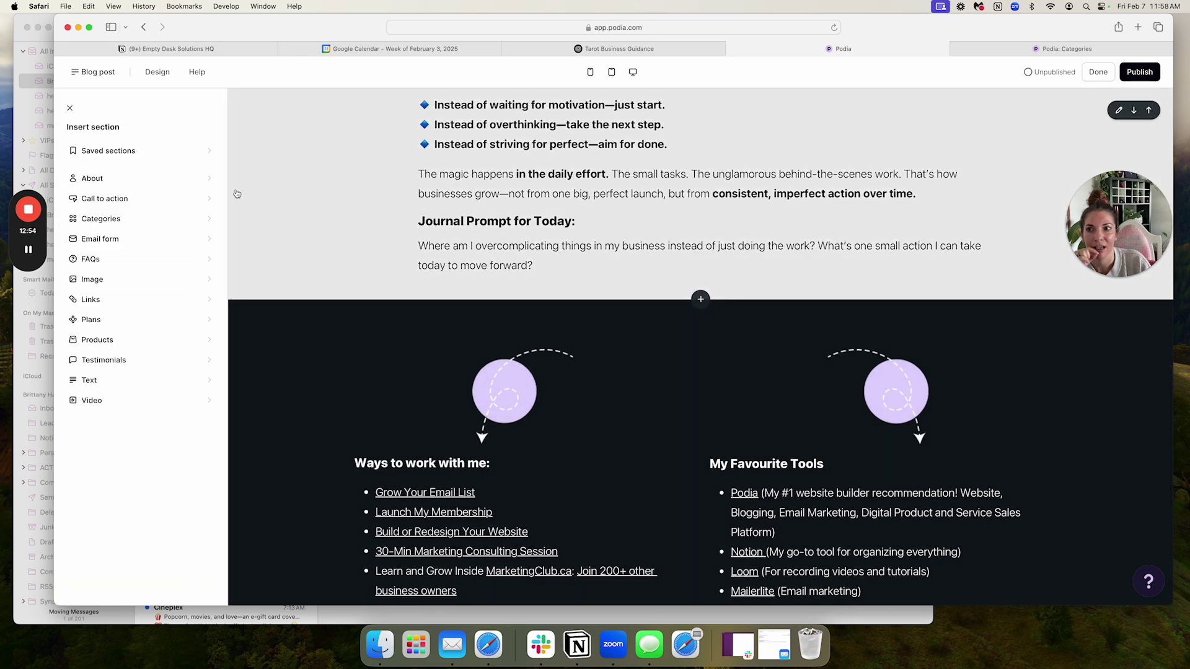
{"action": "left_click", "coordinate": [109, 153]}
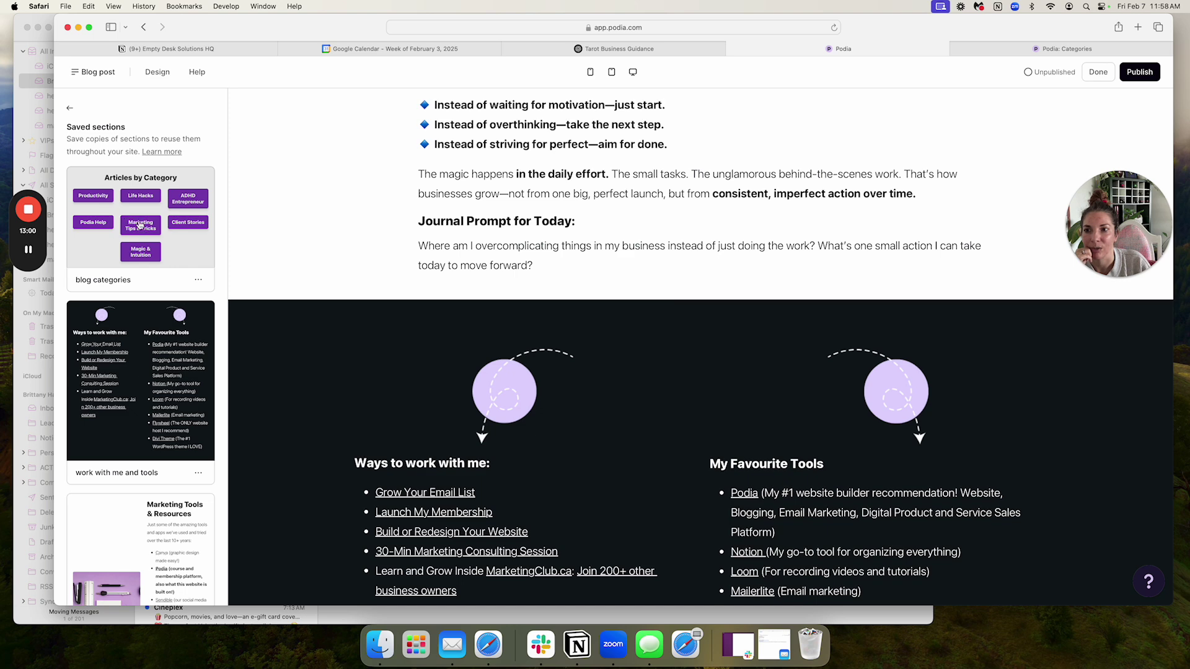
{"action": "left_click", "coordinate": [140, 225]}
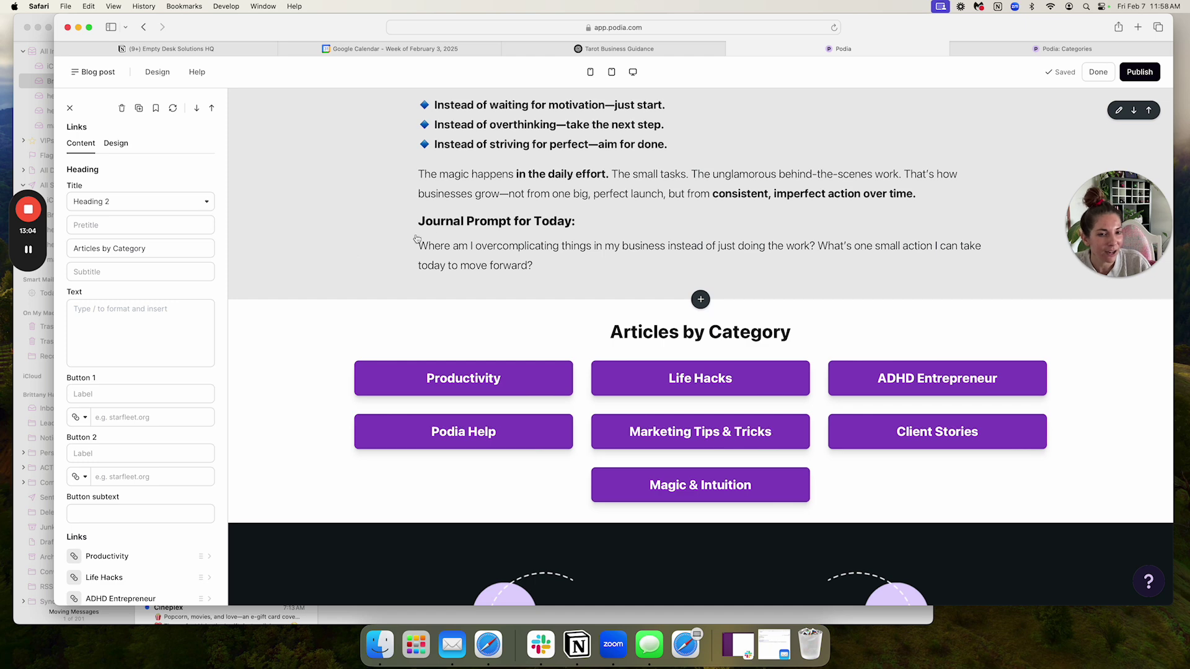
- Publish the changes to the Blog post template and return to the beginning of the post
{"action": "mouse_move", "coordinate": [392, 49]}
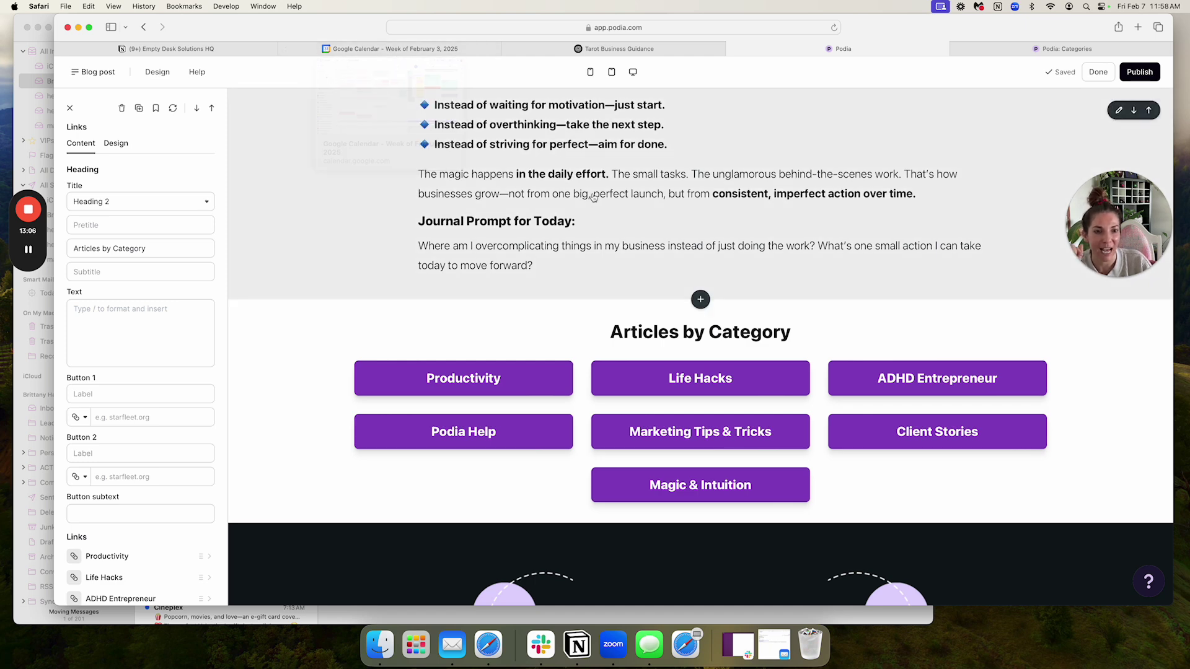
{"action": "left_click", "coordinate": [1136, 73]}
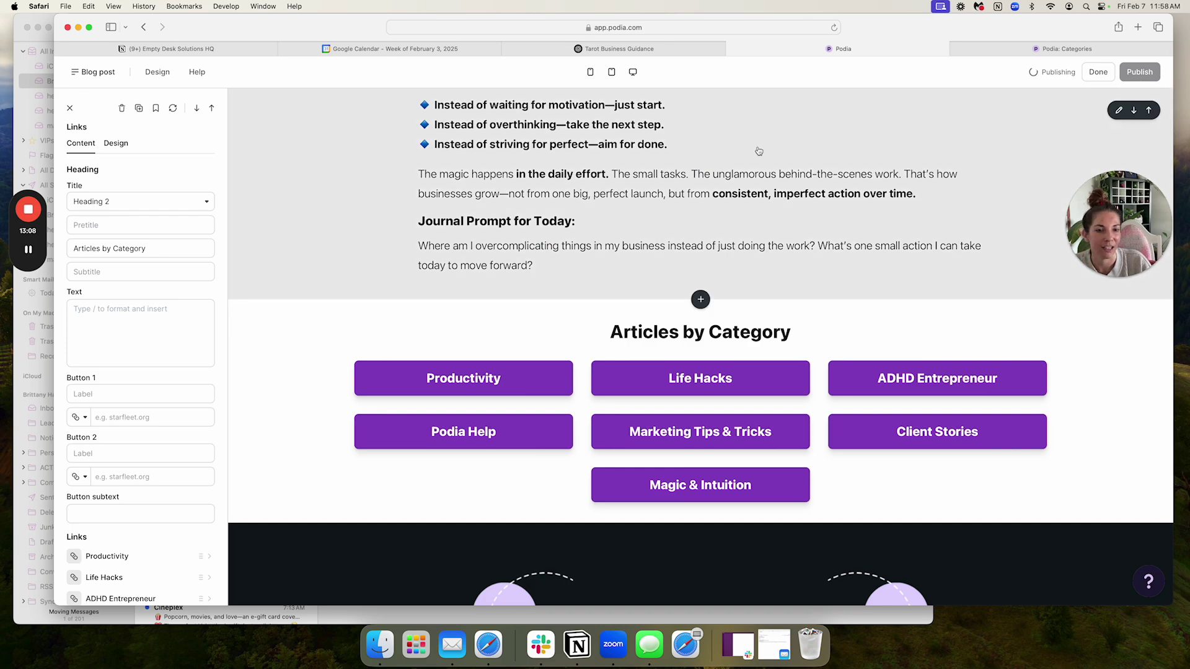
{"action": "scroll", "coordinate": [759, 152], "scroll_direction": "up", "scroll_amount": 15}
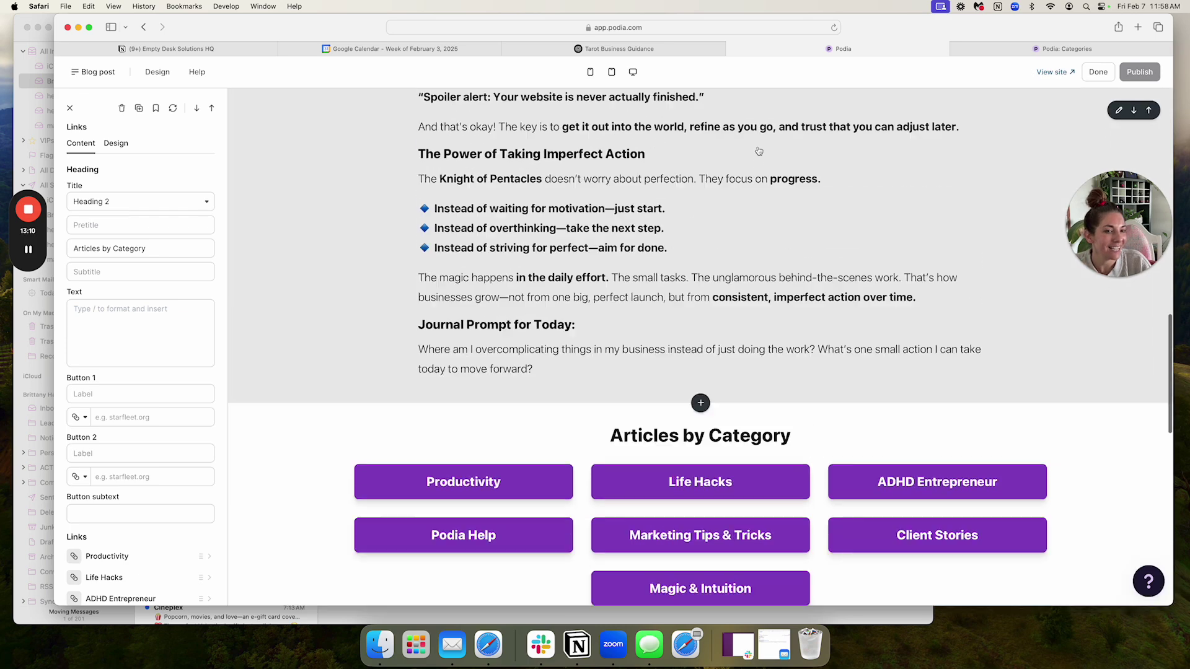
{"action": "scroll", "coordinate": [759, 152], "scroll_direction": "up", "scroll_amount": 2}
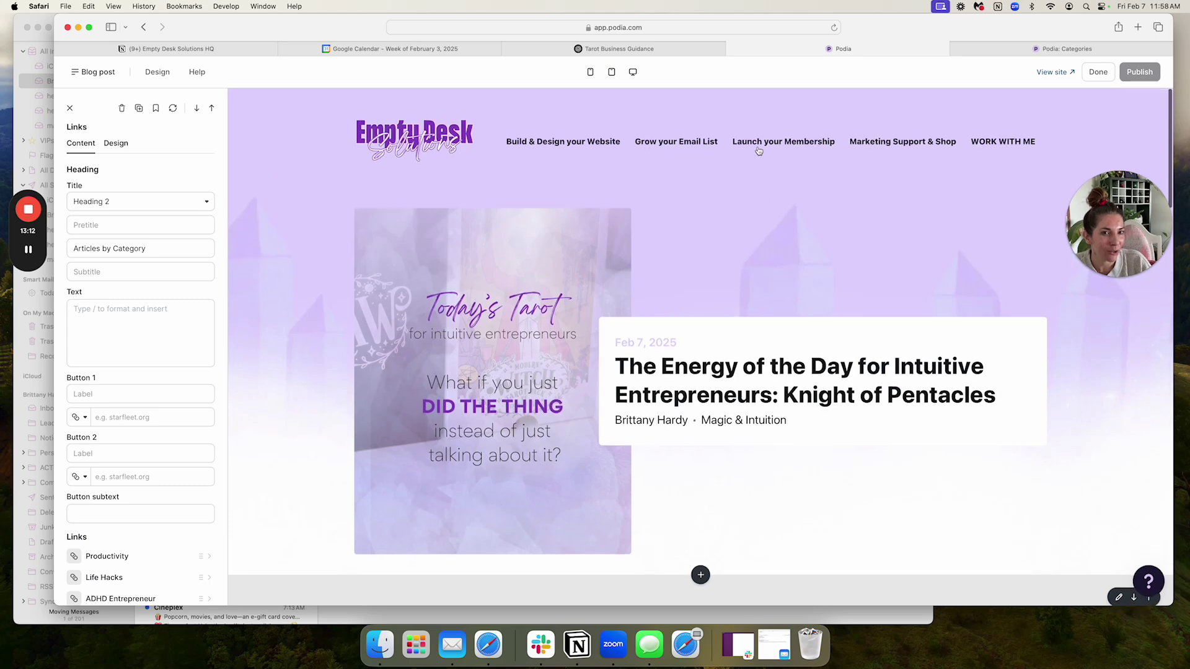